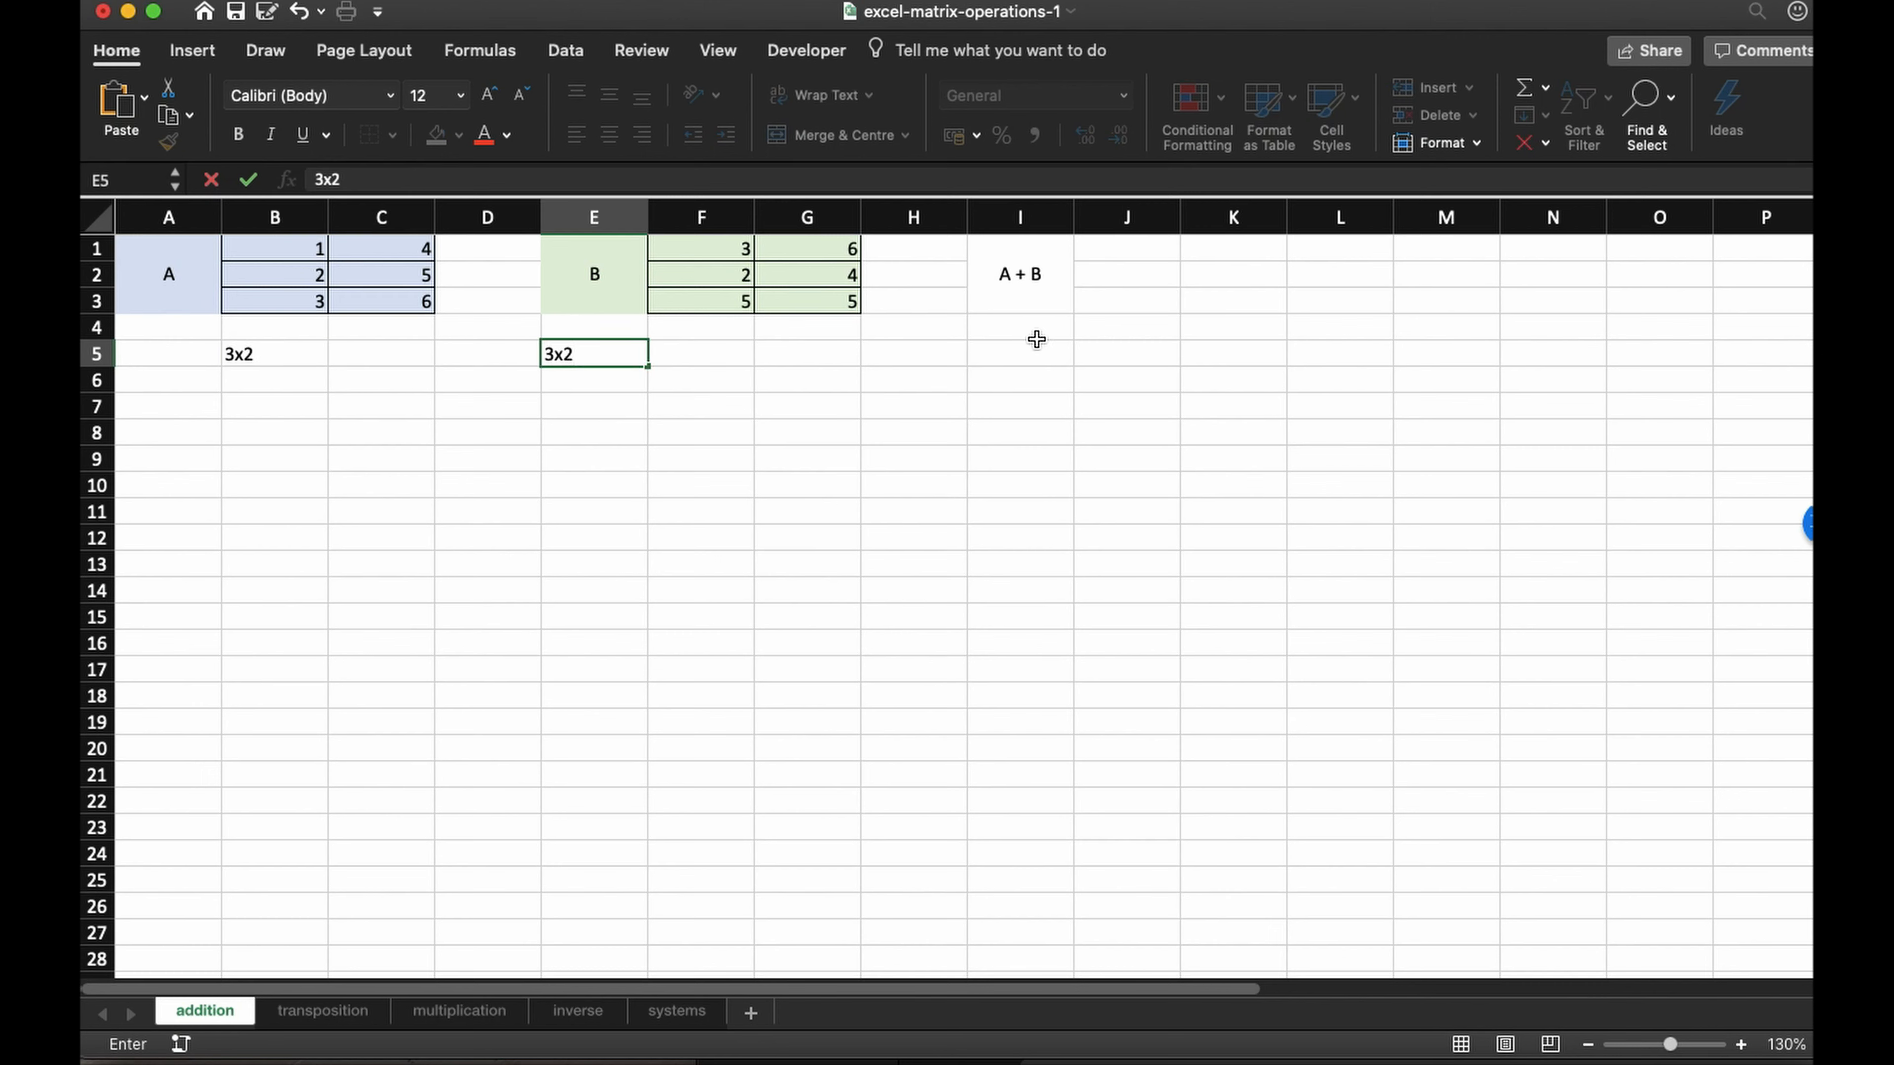
- Enter the order 3x2 in I5 below the A + B label and the formula =B1+F1 in J1
{"action": "left_click", "coordinate": [1030, 353]}
{"action": "type", "text": "3x2"}
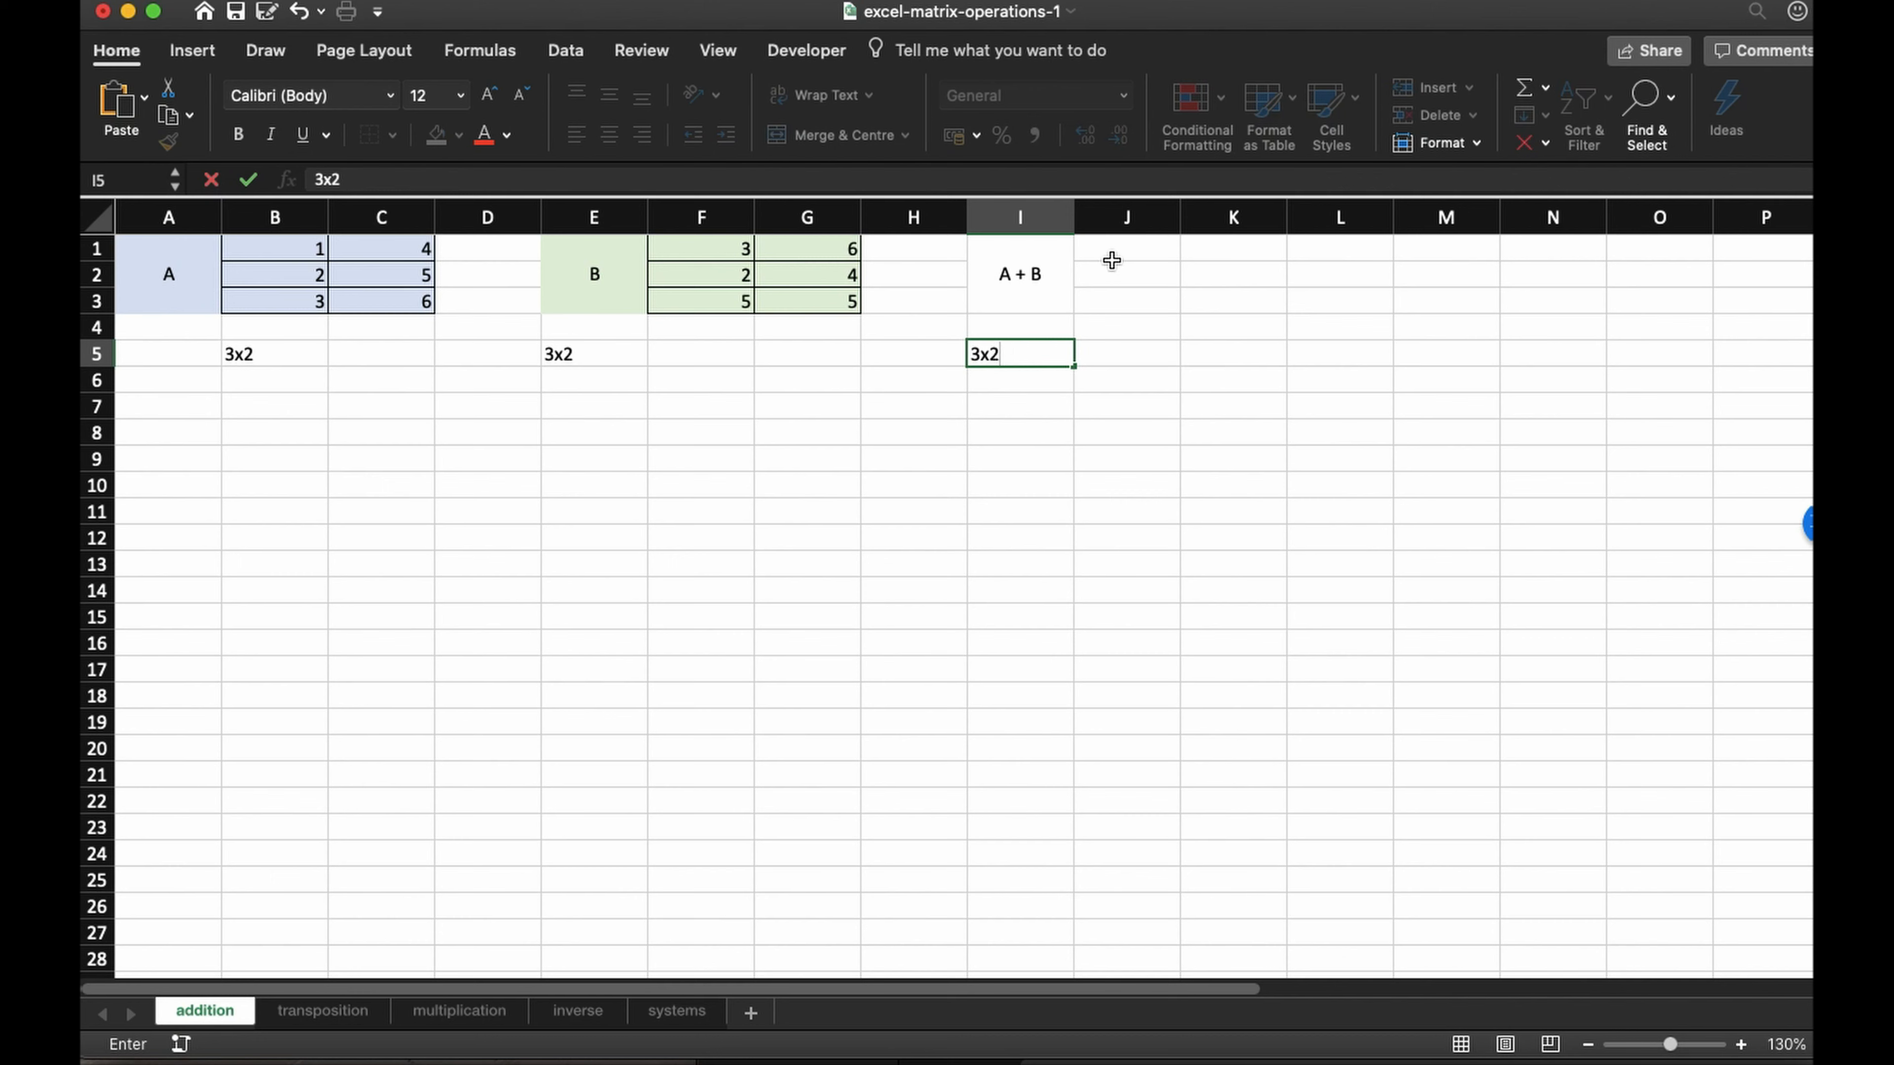
{"action": "left_click", "coordinate": [1124, 250]}
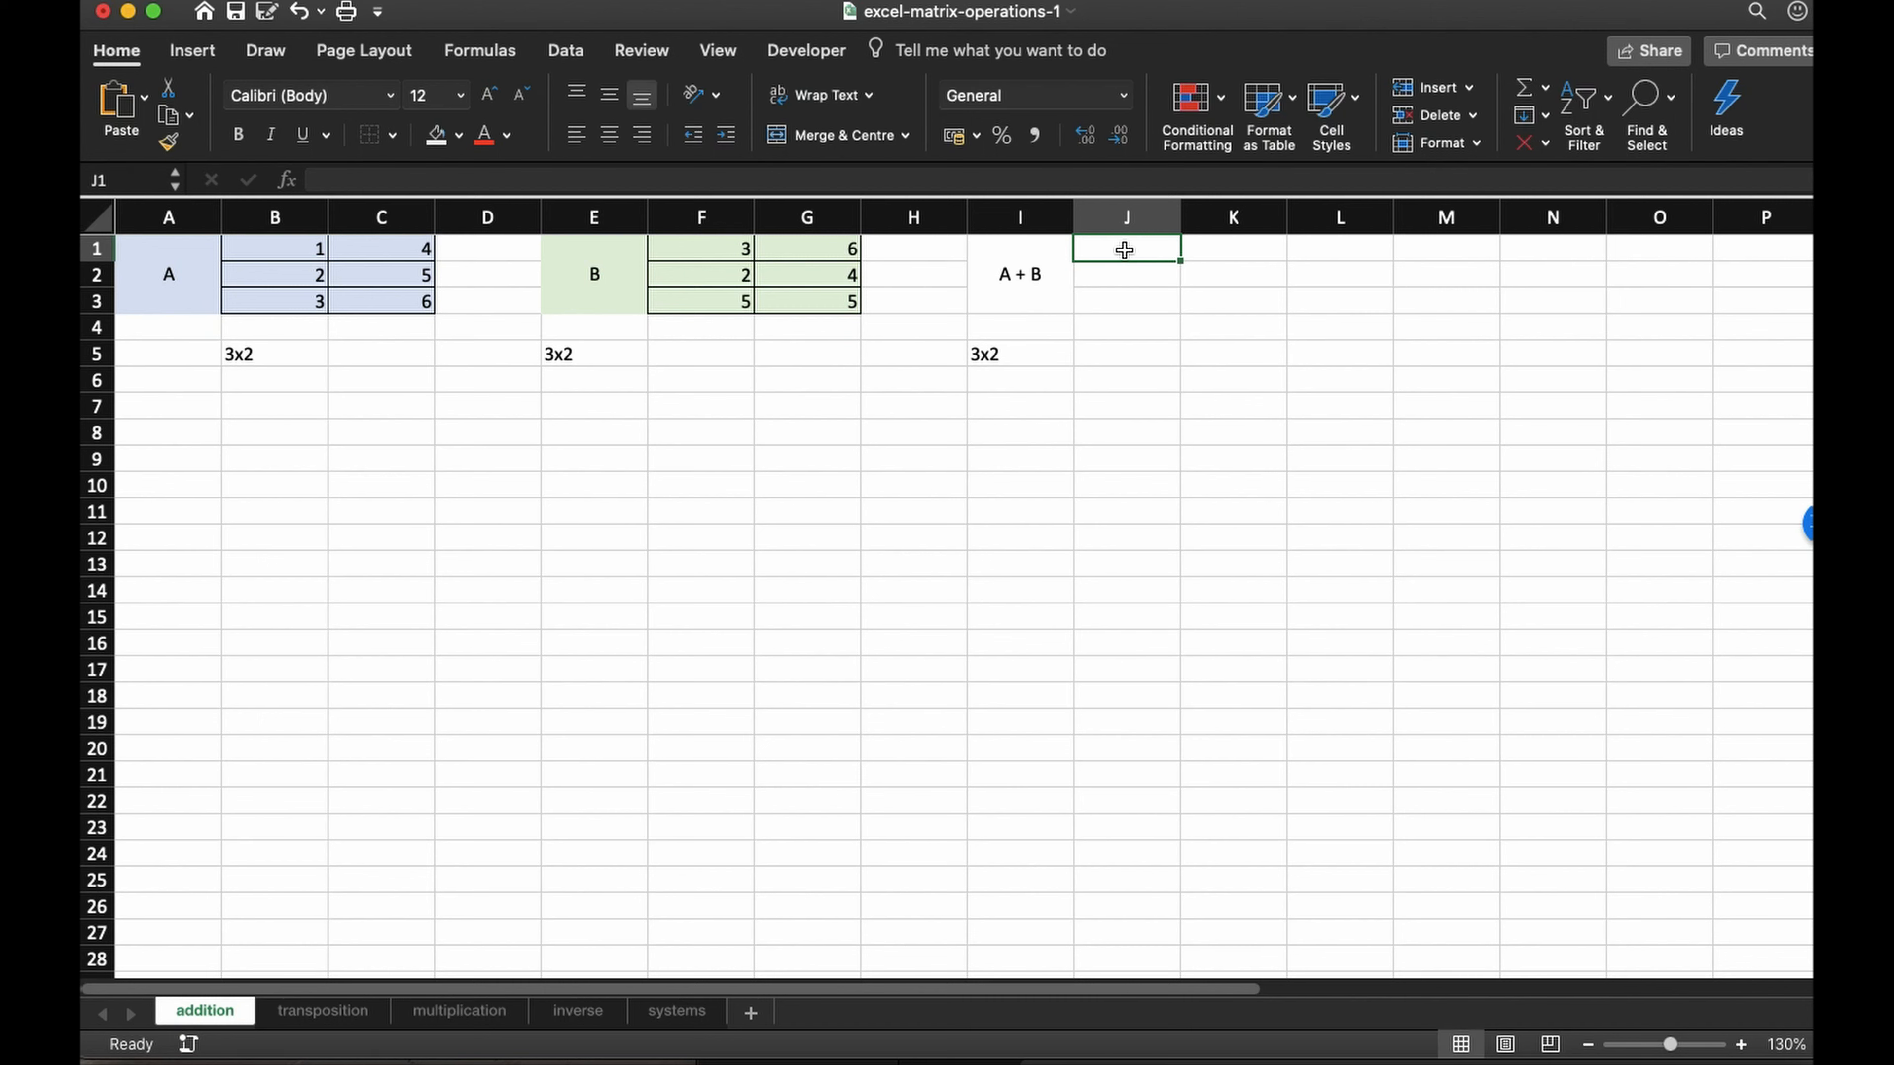
{"action": "type", "text": "="}
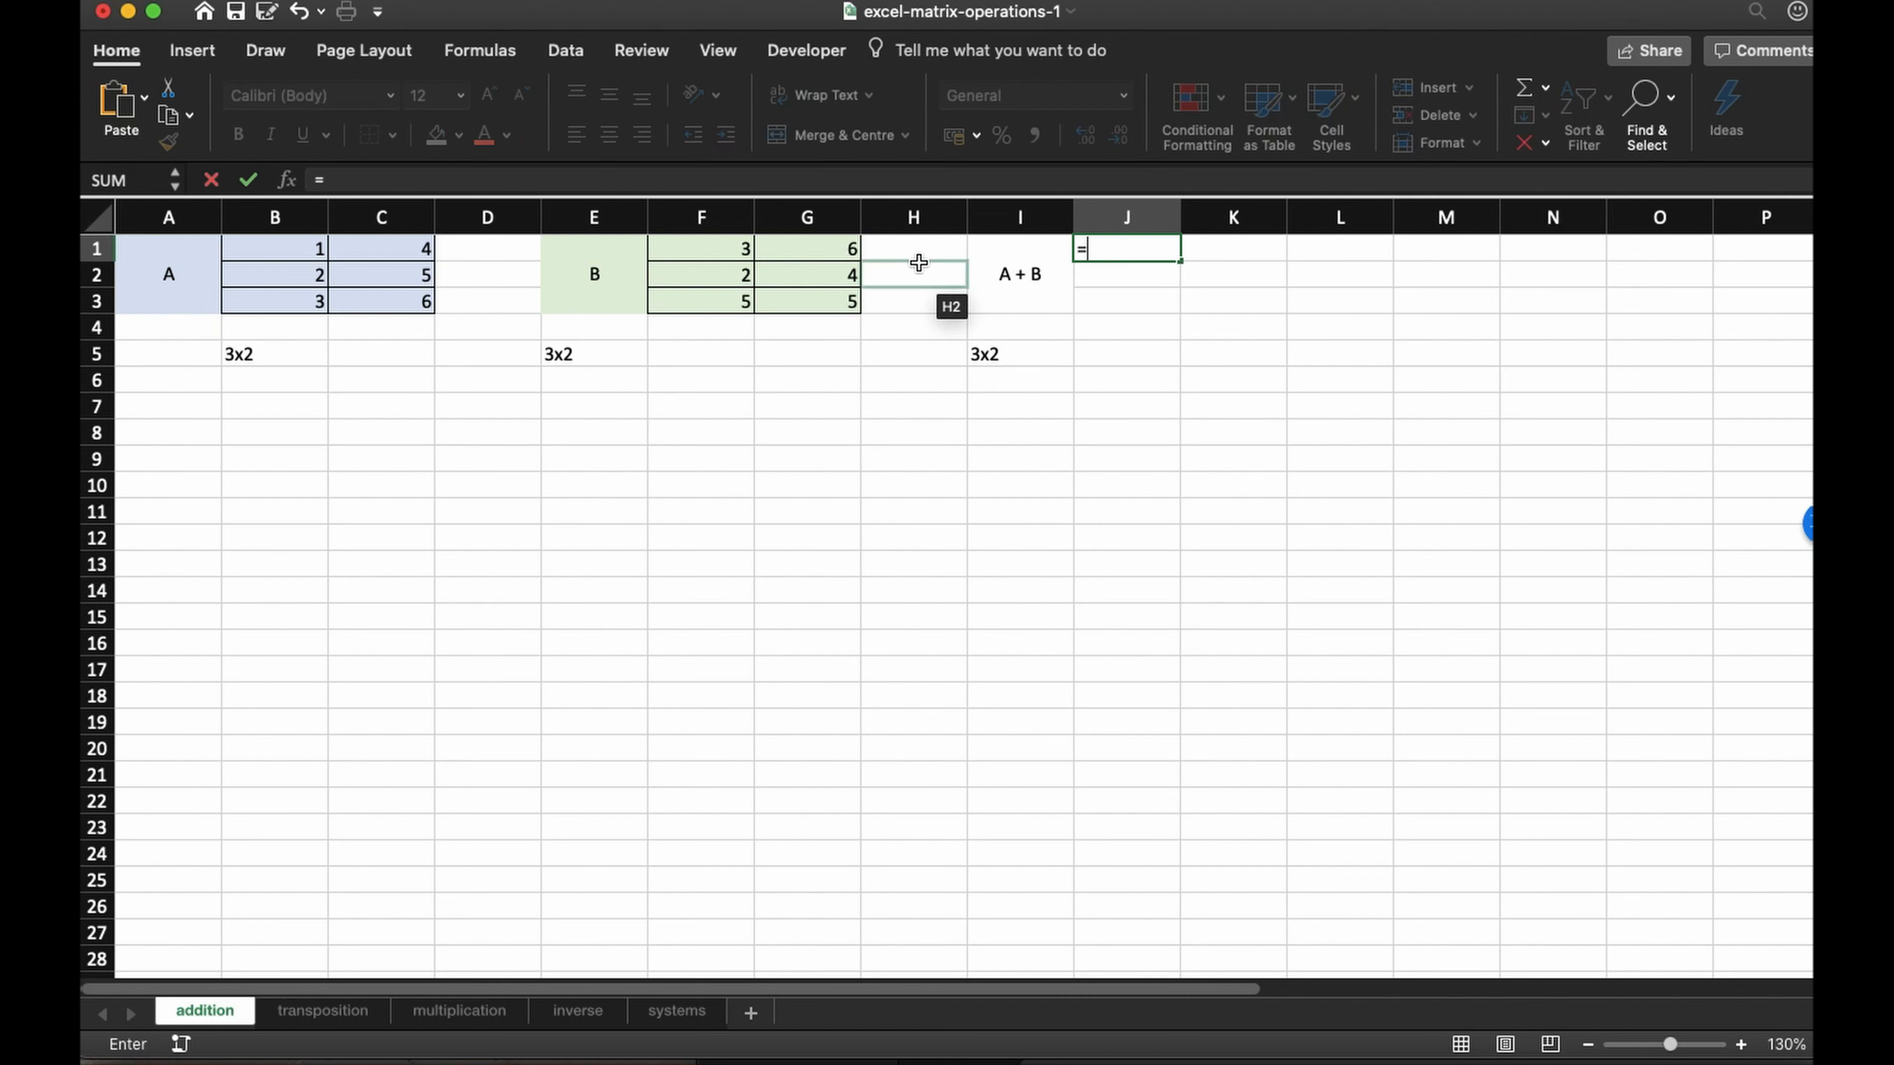
{"action": "left_click", "coordinate": [280, 255]}
{"action": "type", "text": "+"}
{"action": "left_click", "coordinate": [691, 249]}
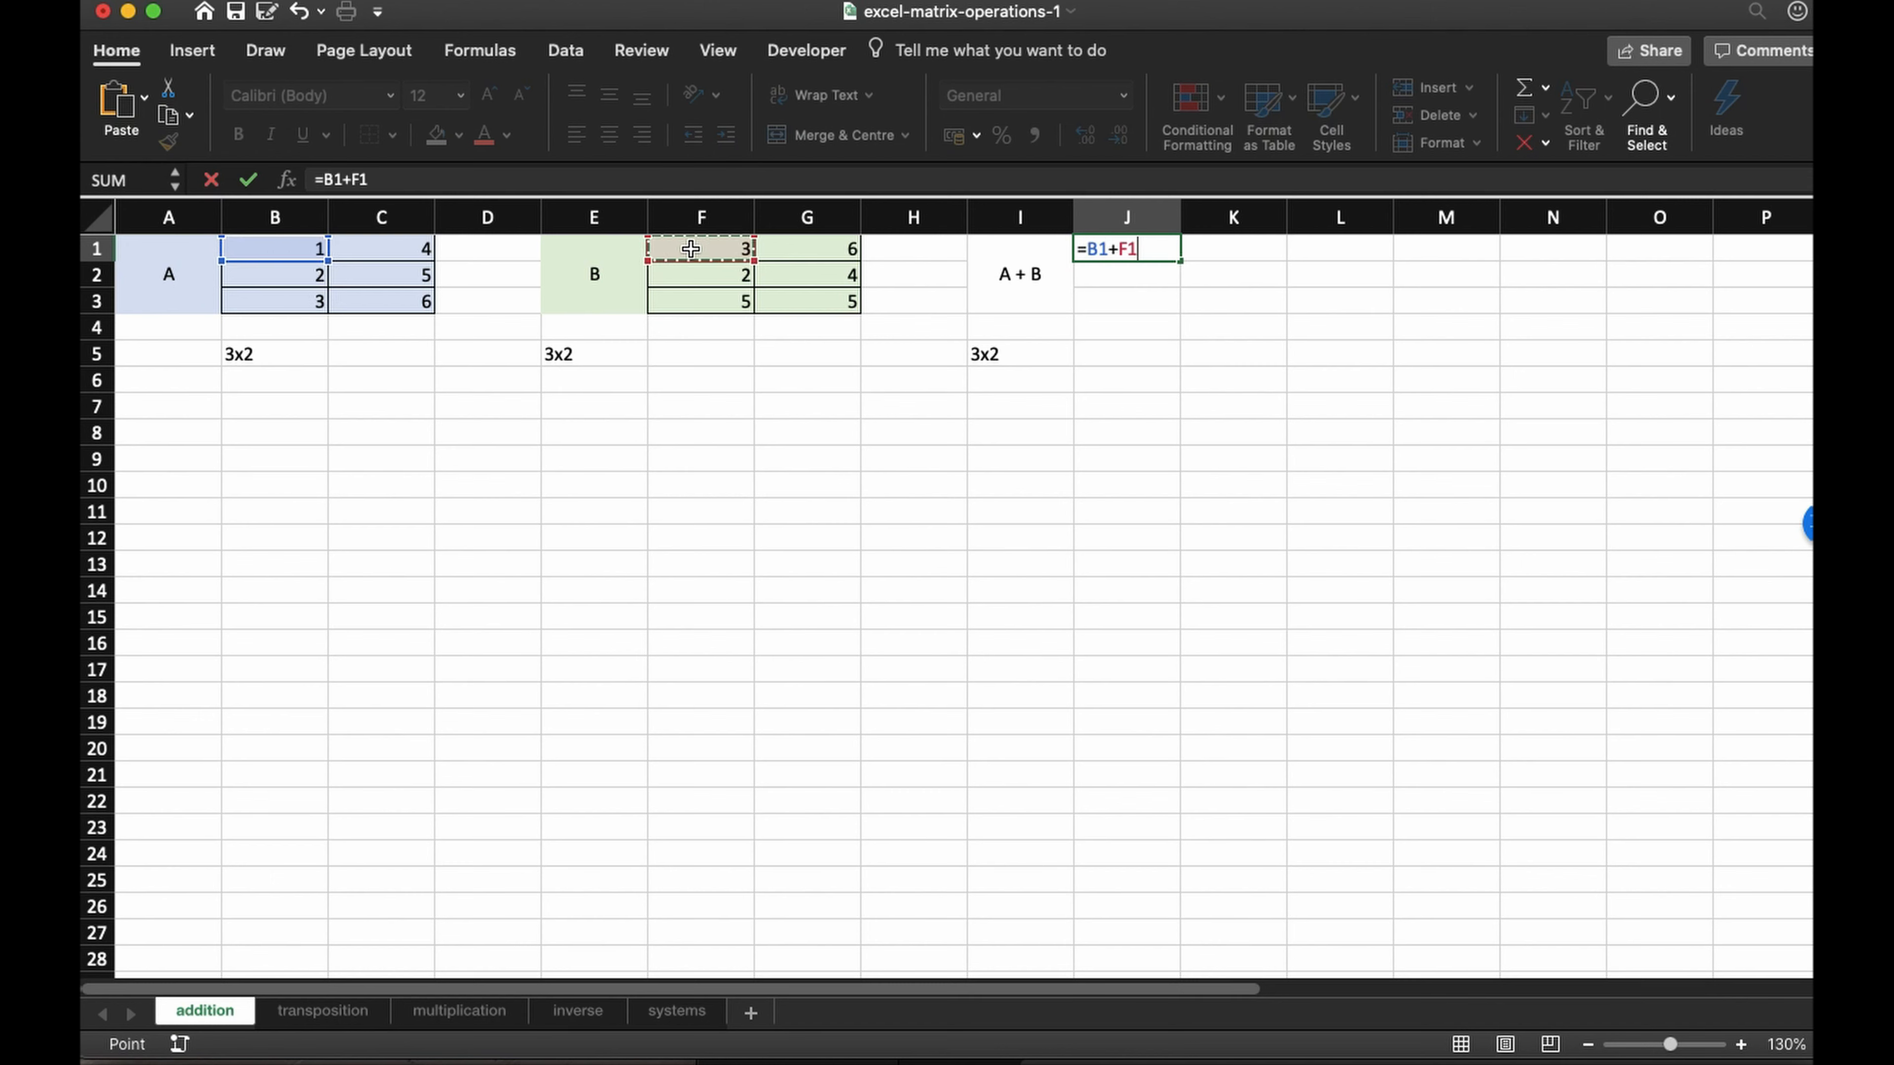
{"action": "key", "text": "Return"}
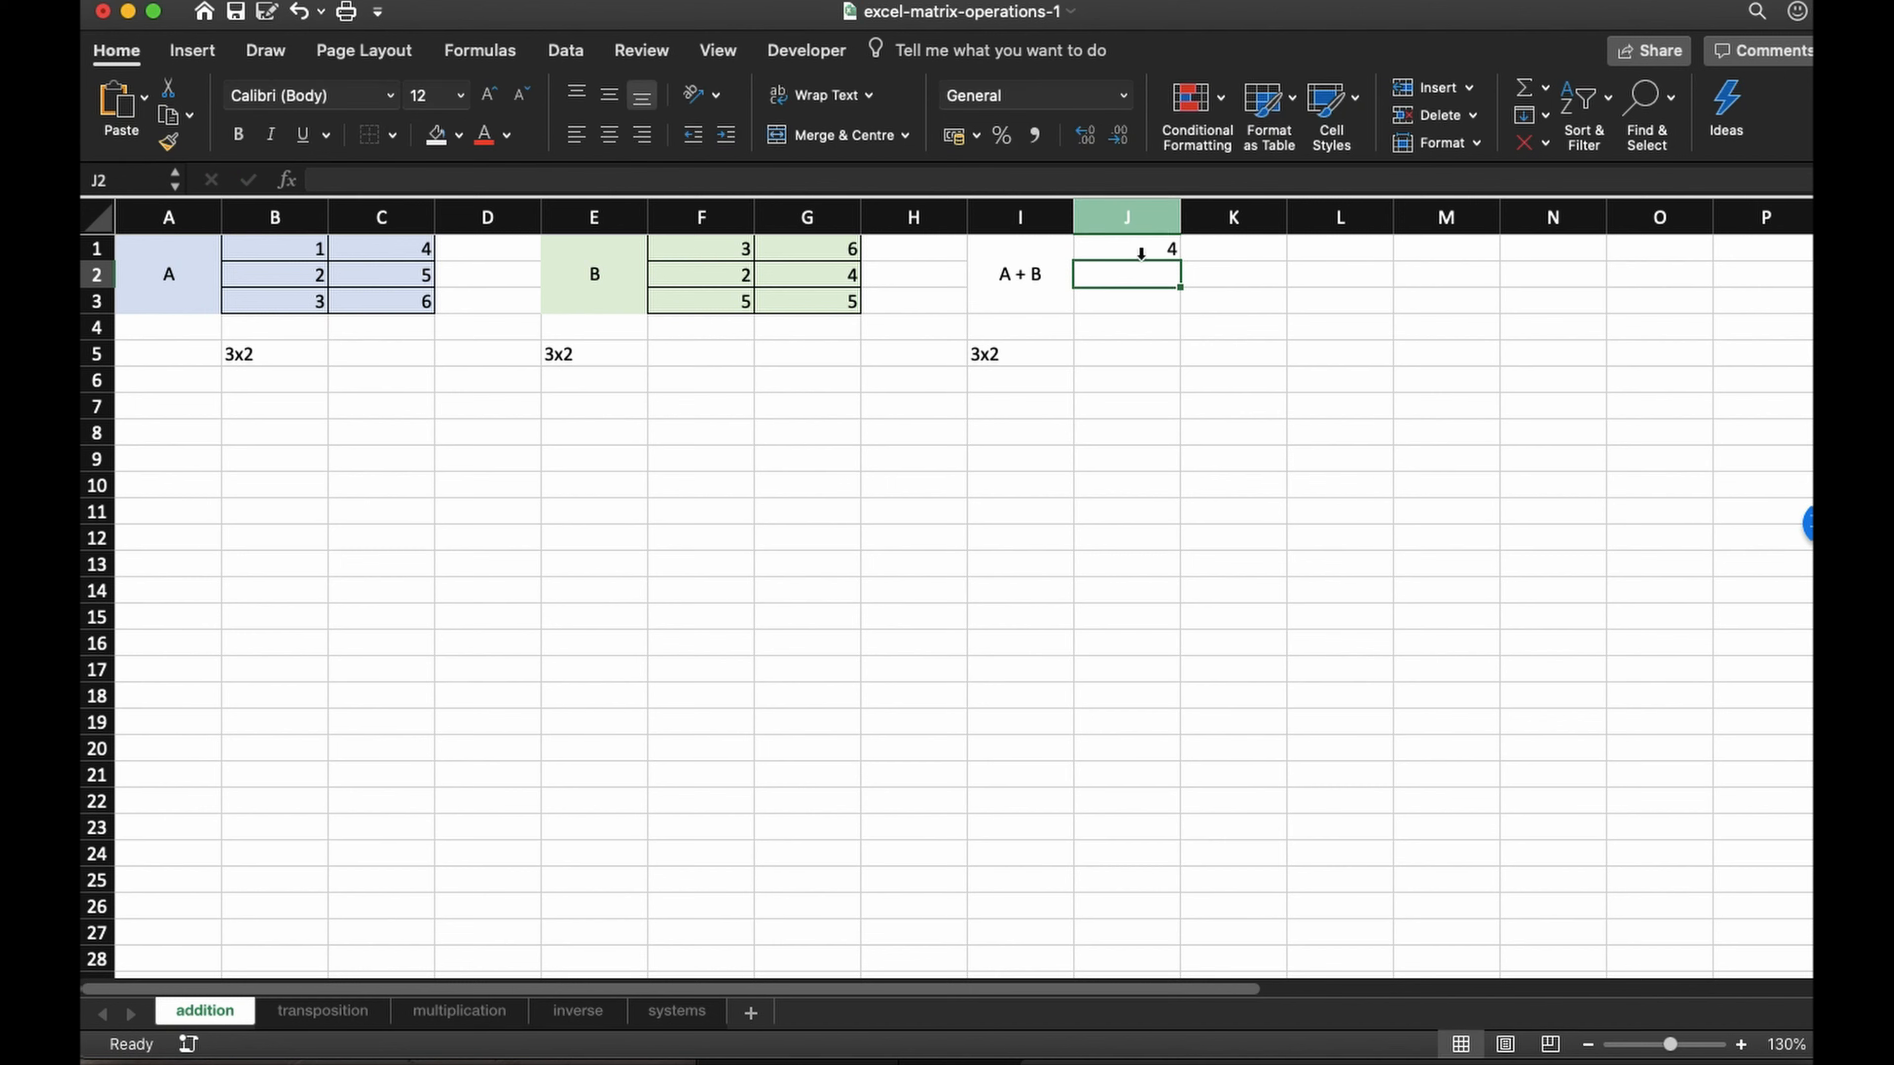
- Fill the J1 sum formula across into K1 and check the cells it adds, C1 and G1
{"action": "left_click", "coordinate": [1142, 251]}
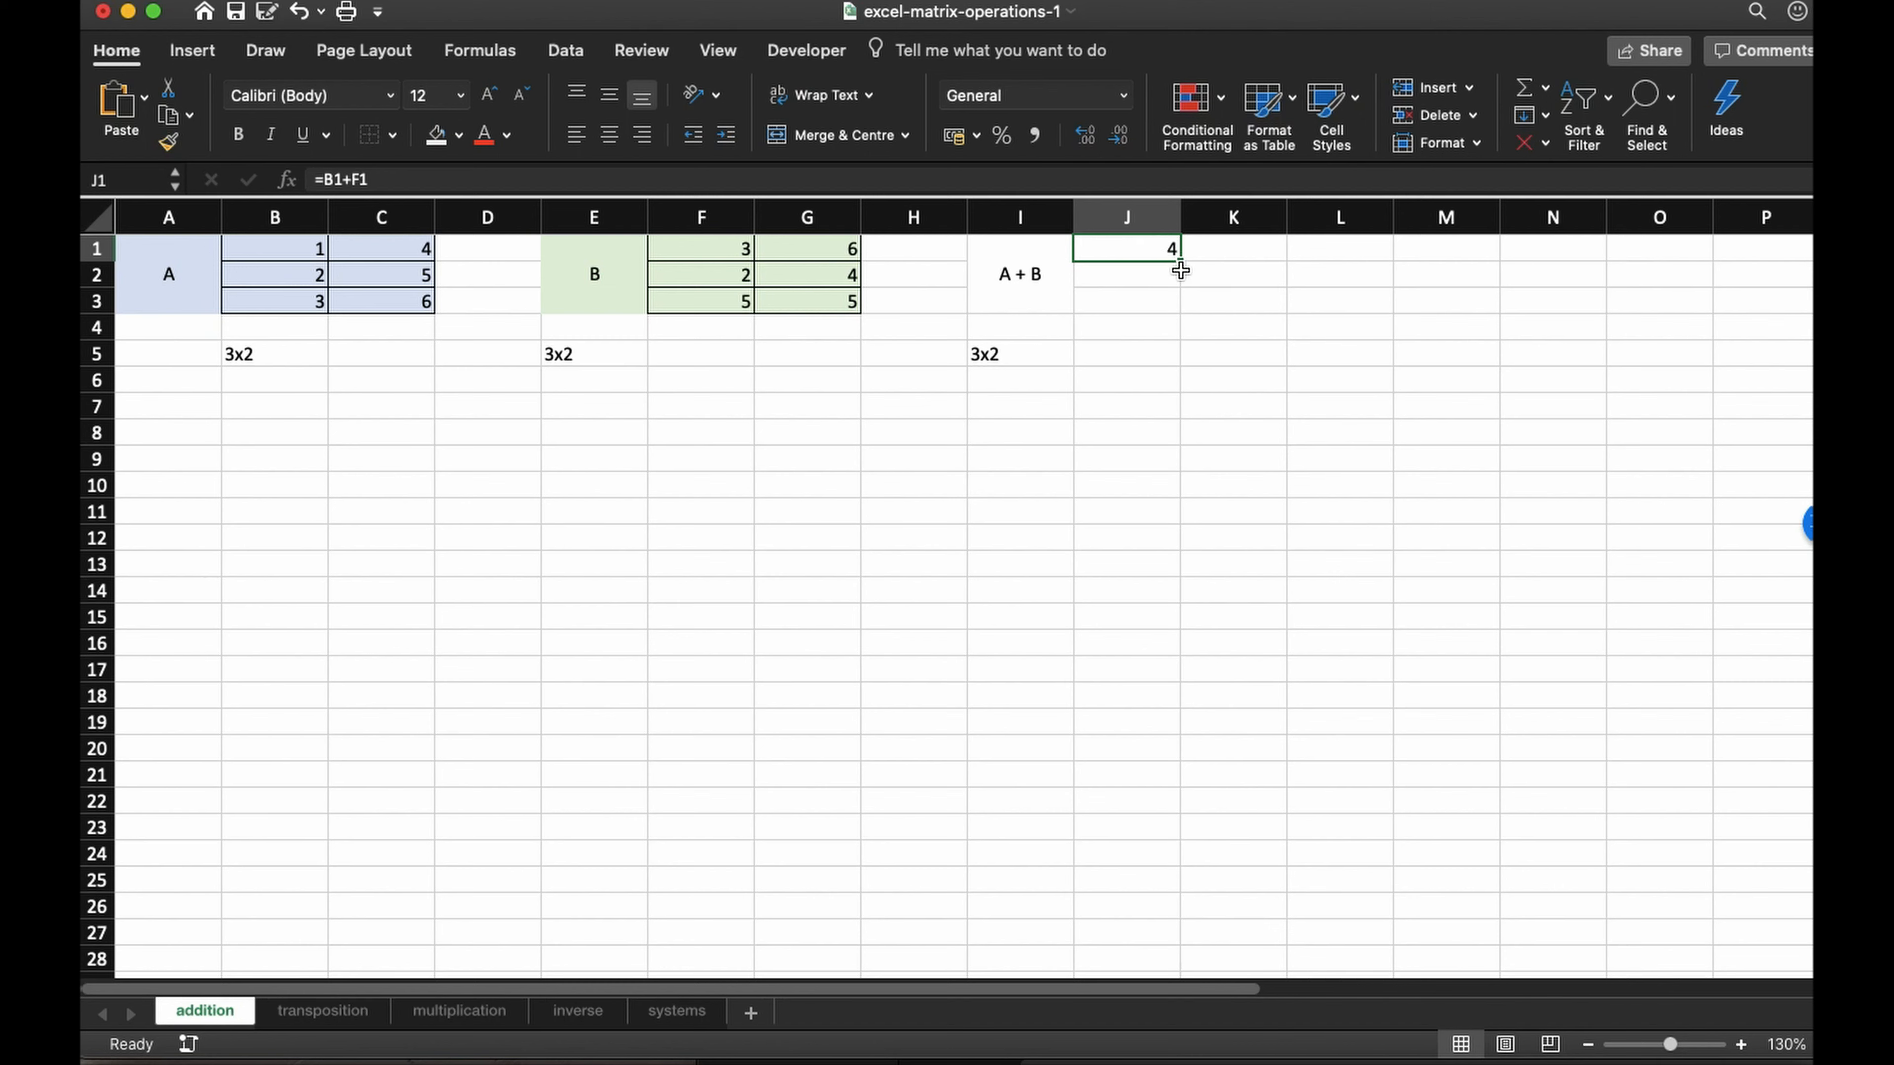
{"action": "left_click_drag", "start_coordinate": [1180, 262], "coordinate": [1259, 252]}
{"action": "left_click", "coordinate": [1259, 250]}
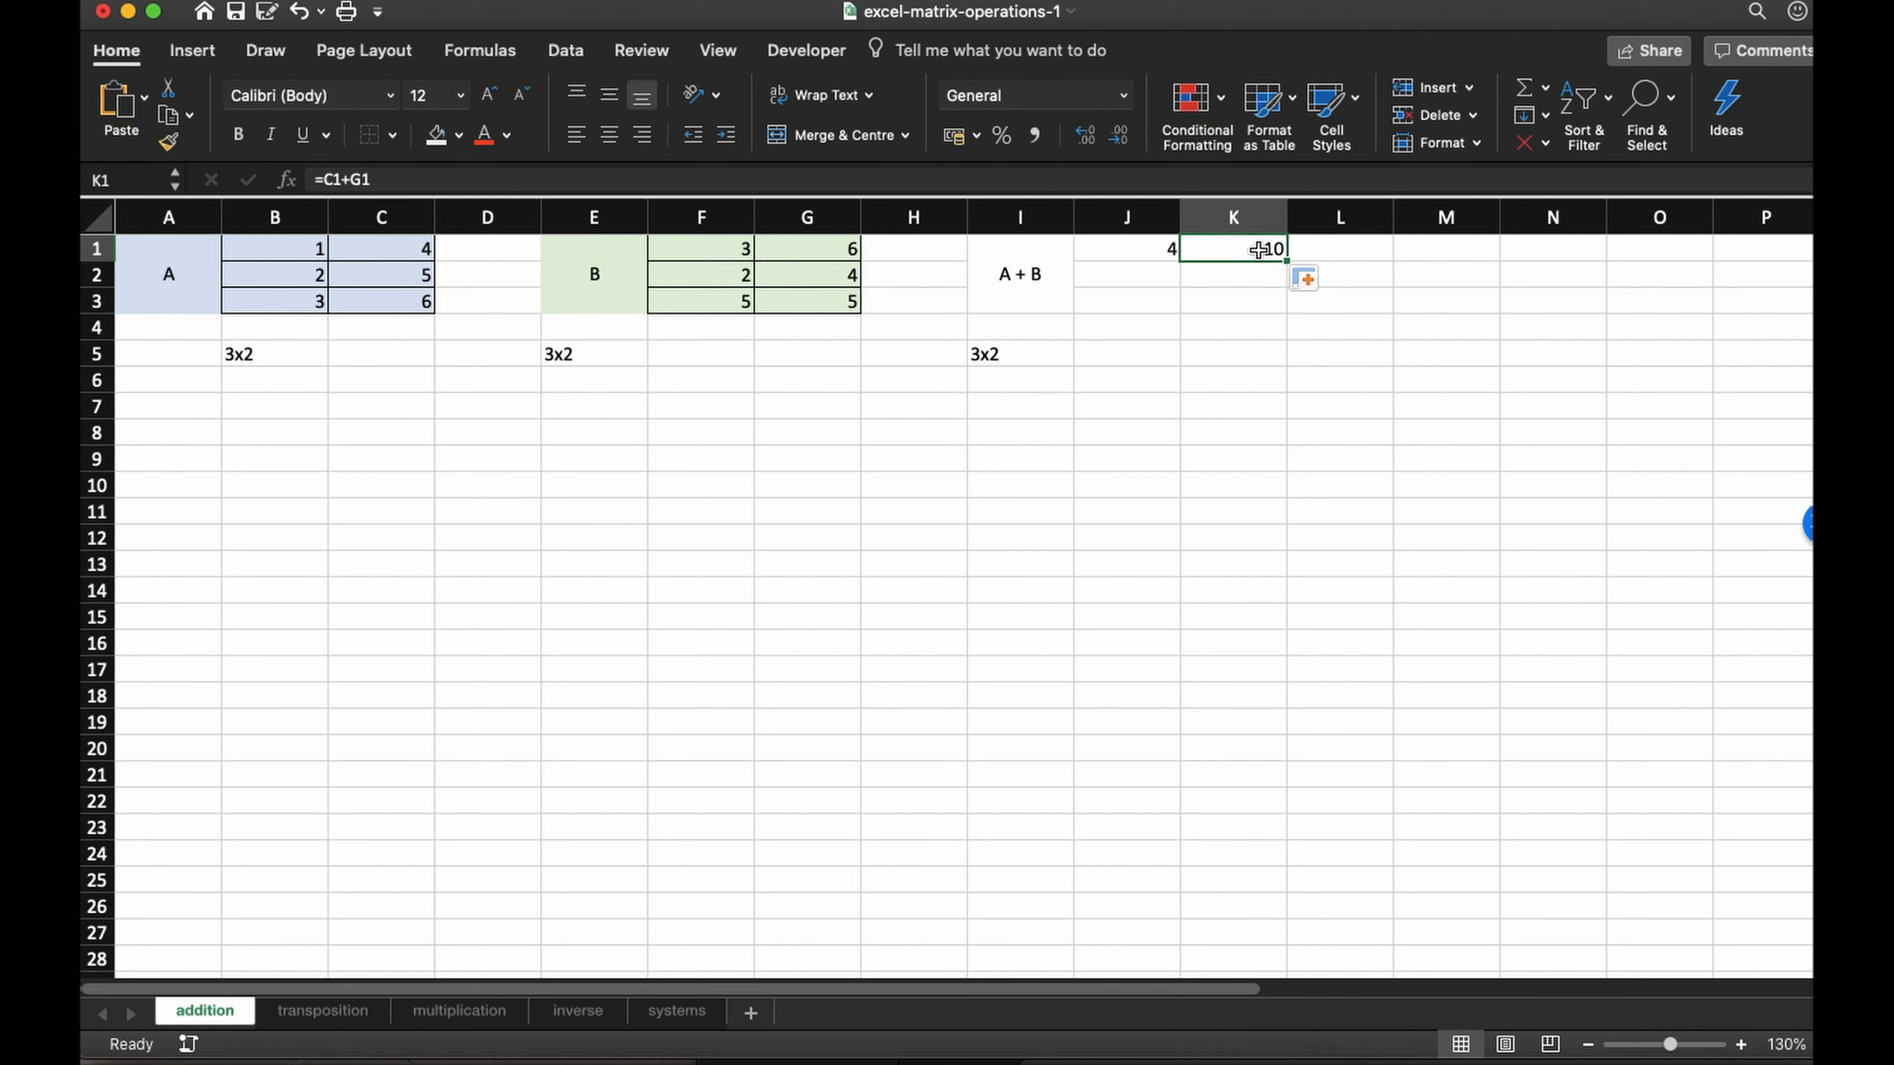
{"action": "left_click", "coordinate": [393, 252]}
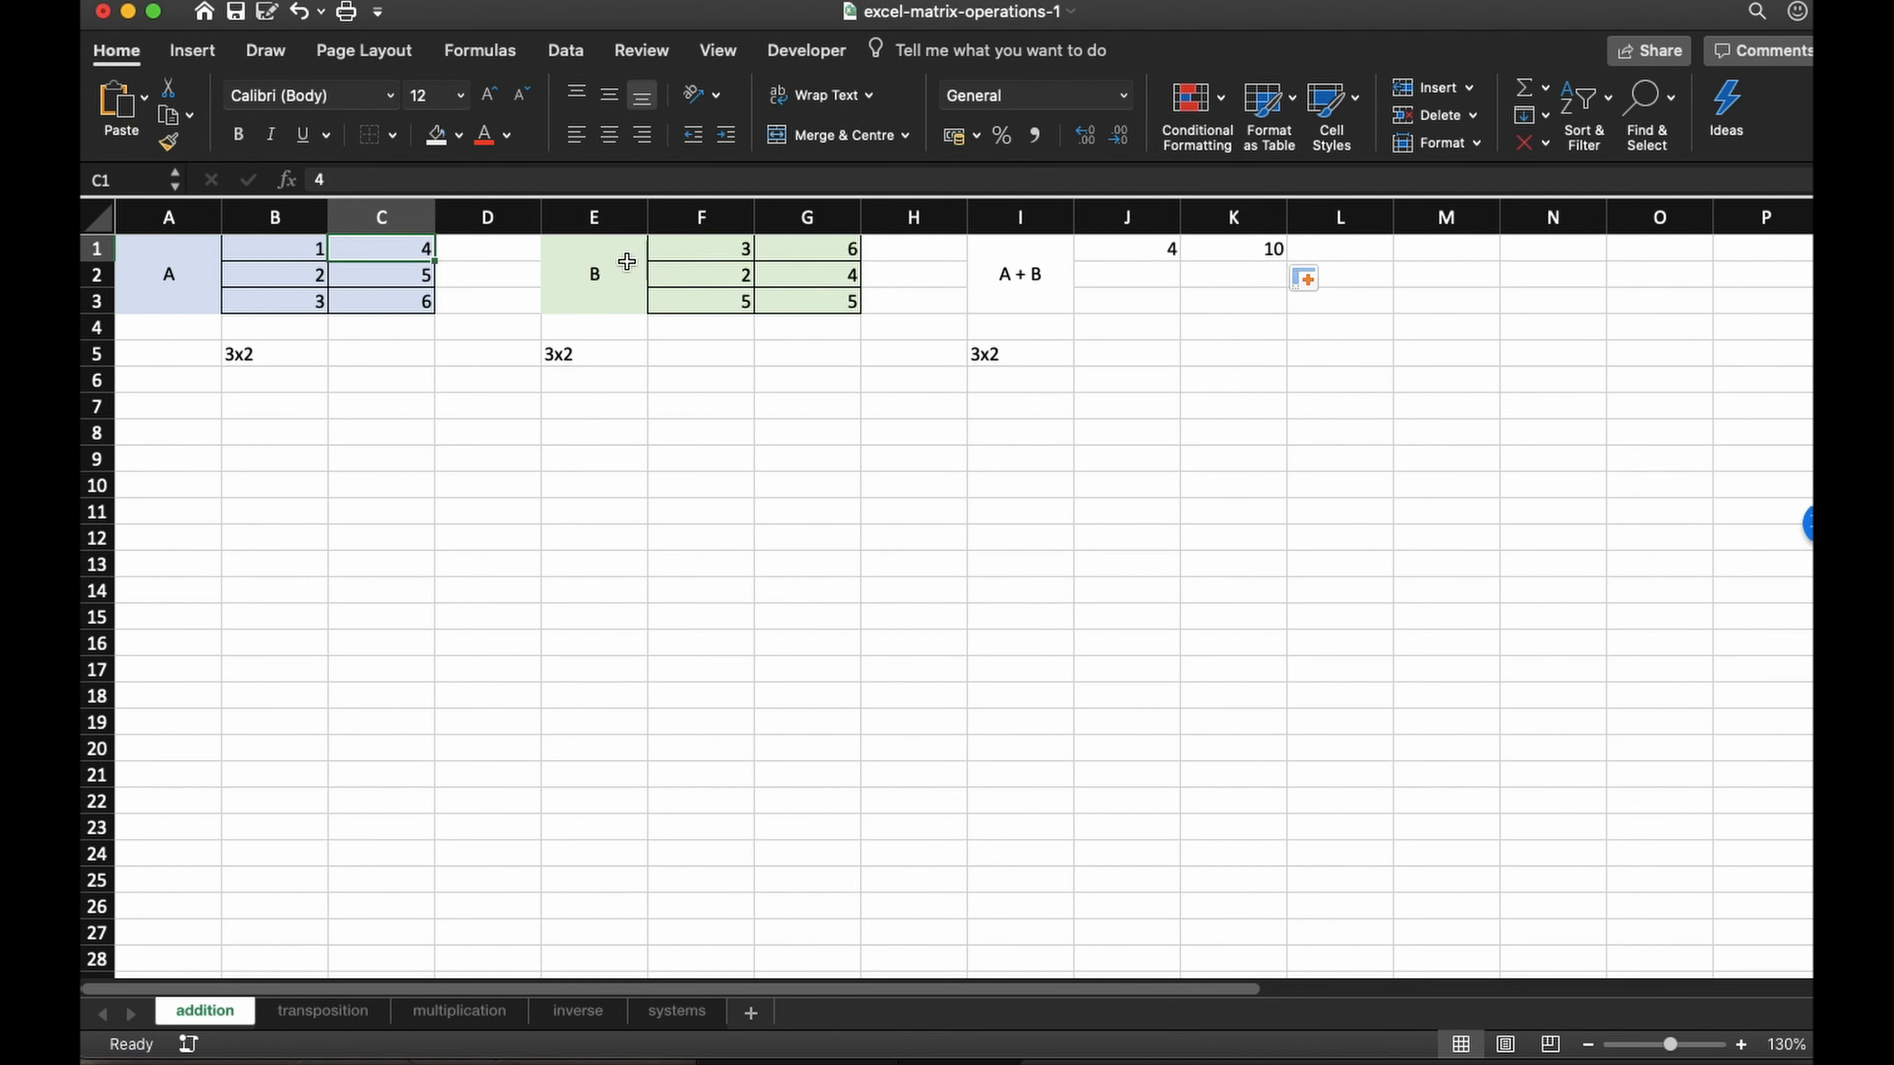
{"action": "left_click", "coordinate": [841, 248]}
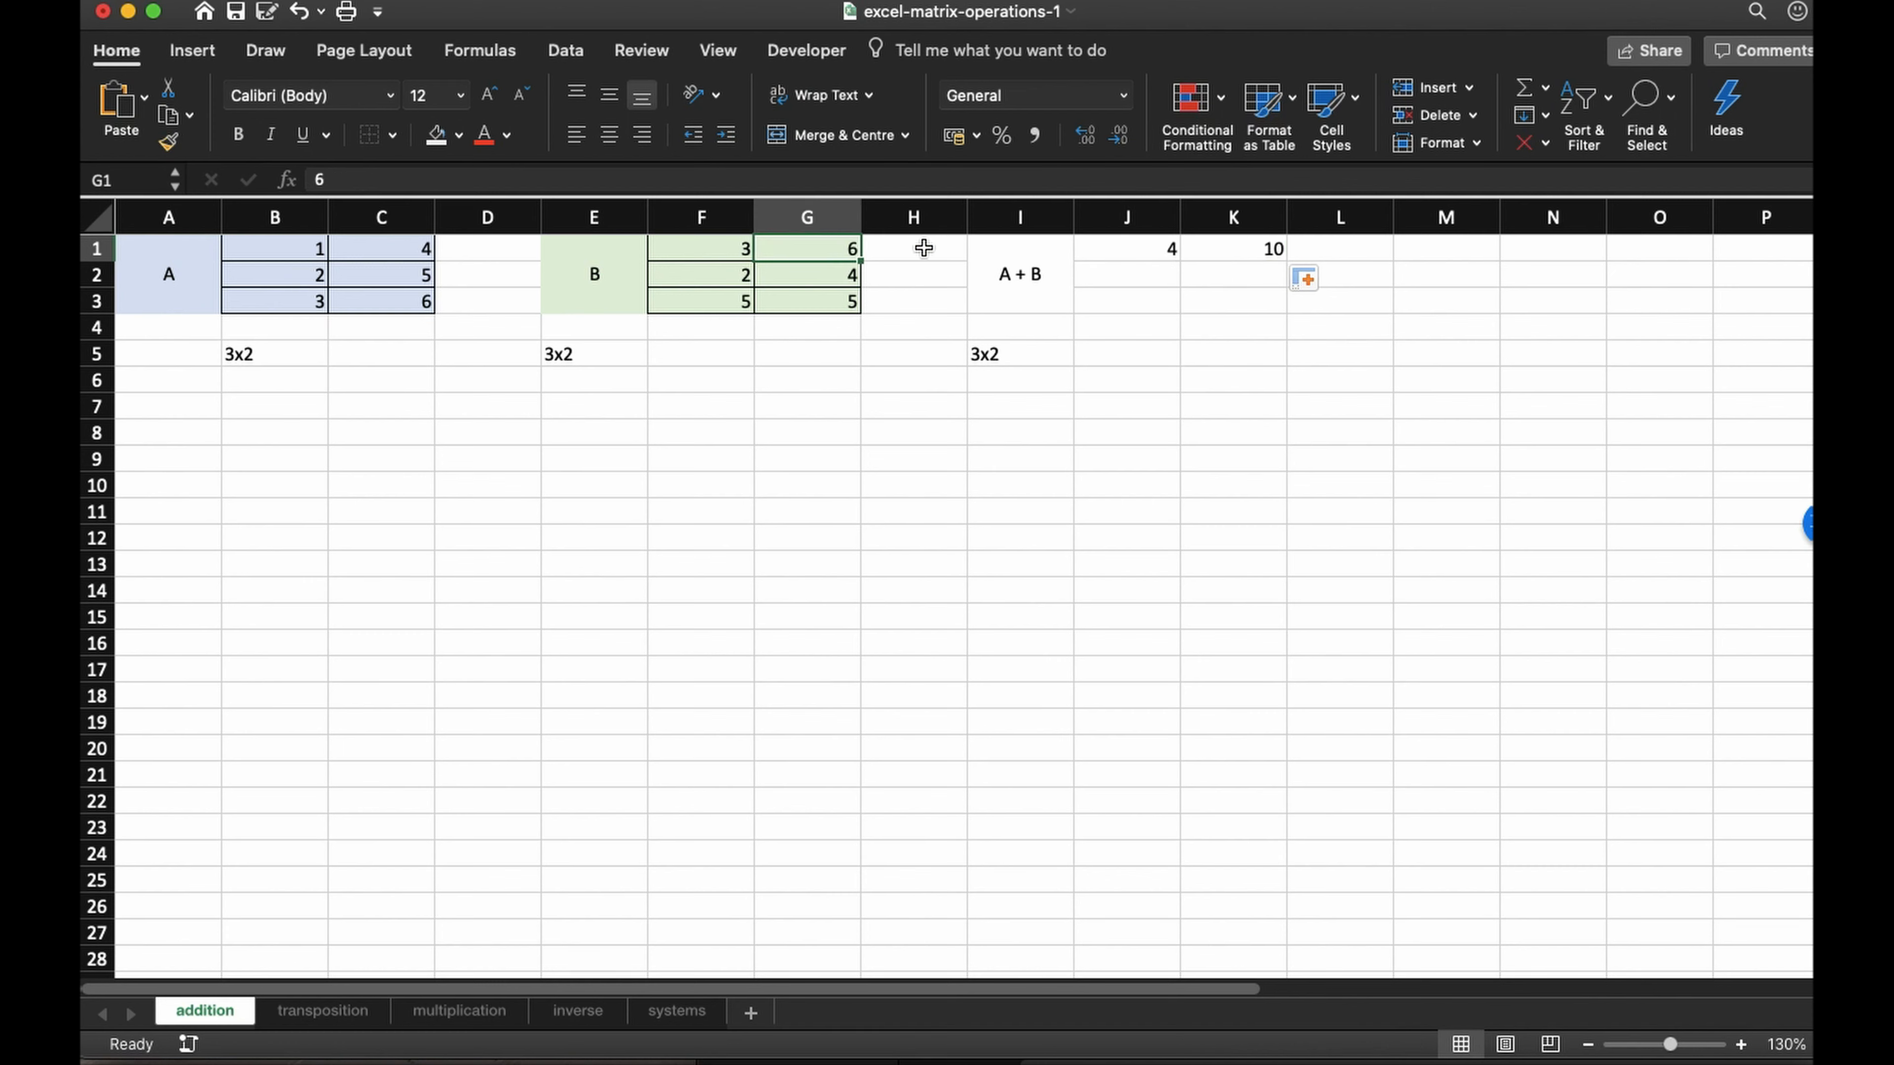
- Fill the formulas in J1:K1 down through row 3 to complete the A + B matrix
{"action": "left_click", "coordinate": [1145, 248]}
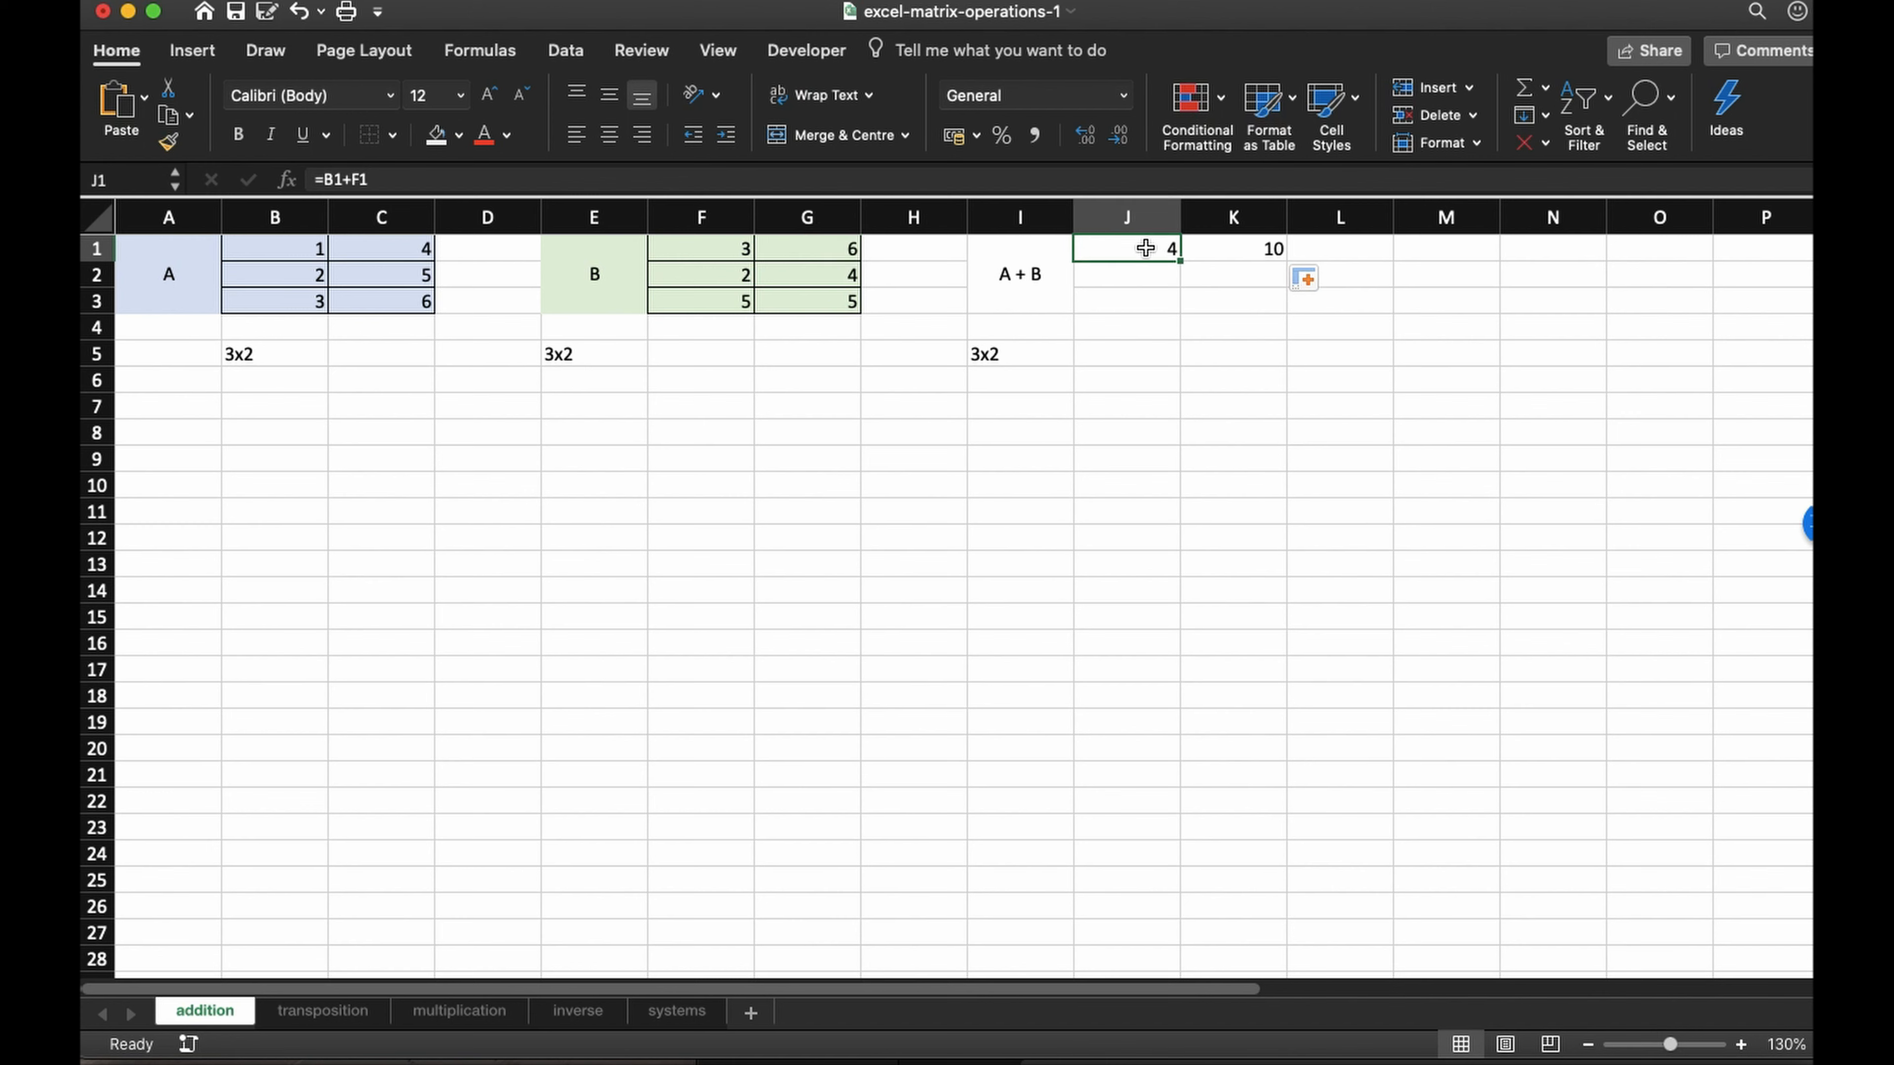
{"action": "key", "text": "shift+Right"}
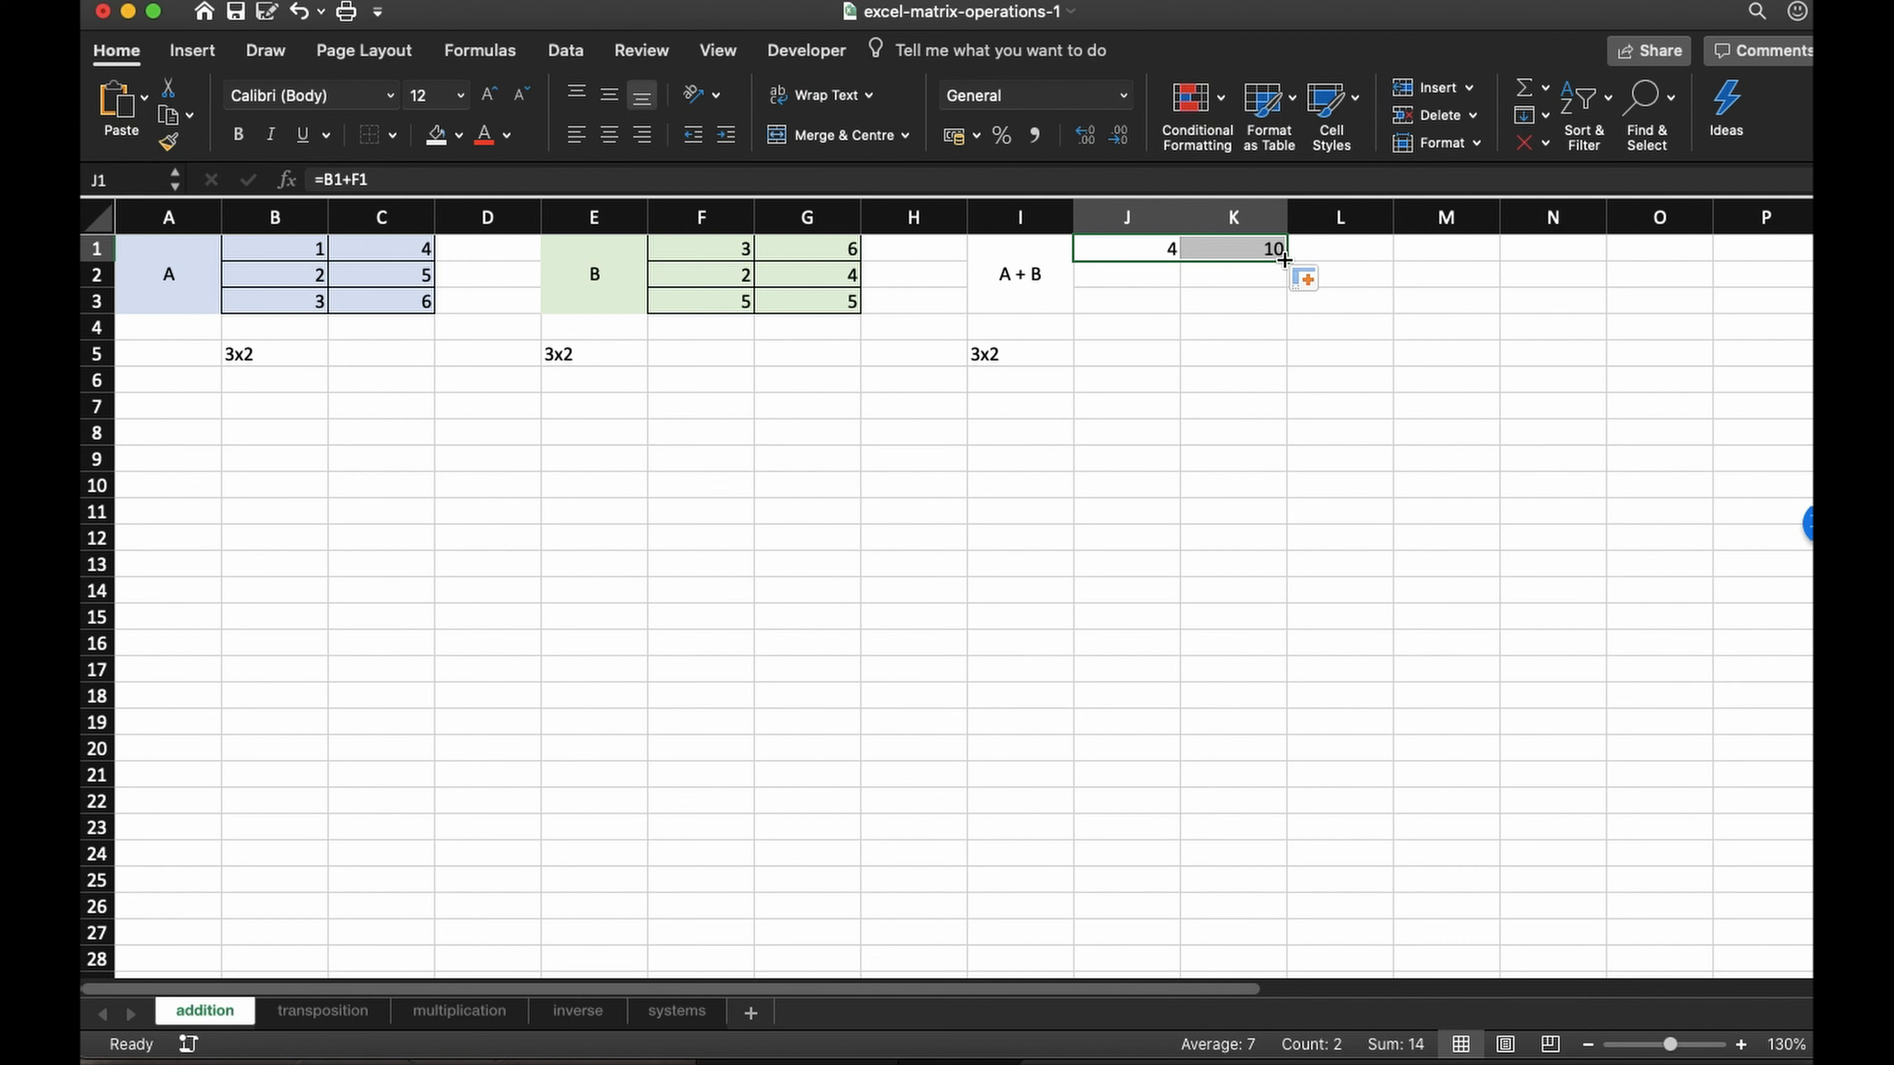
{"action": "left_click_drag", "start_coordinate": [1284, 259], "coordinate": [1284, 302]}
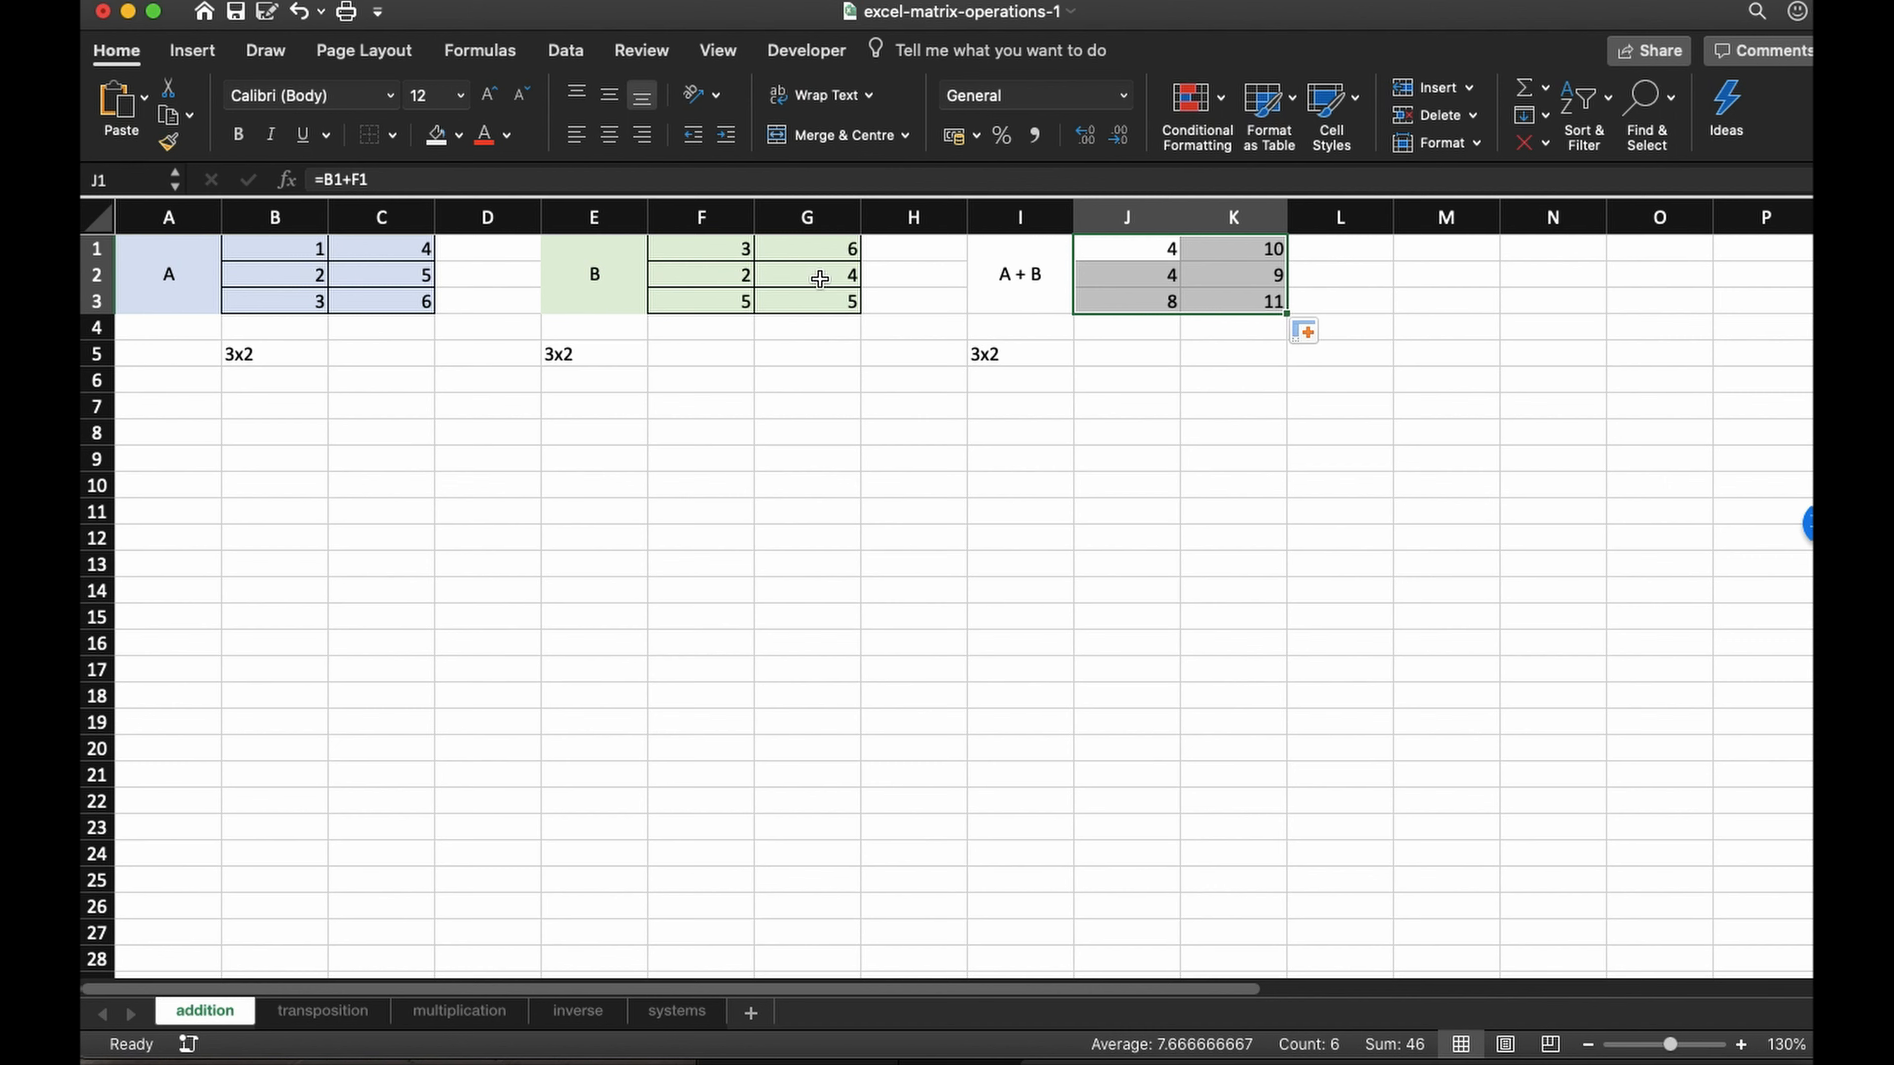
{"action": "left_click", "coordinate": [1117, 296]}
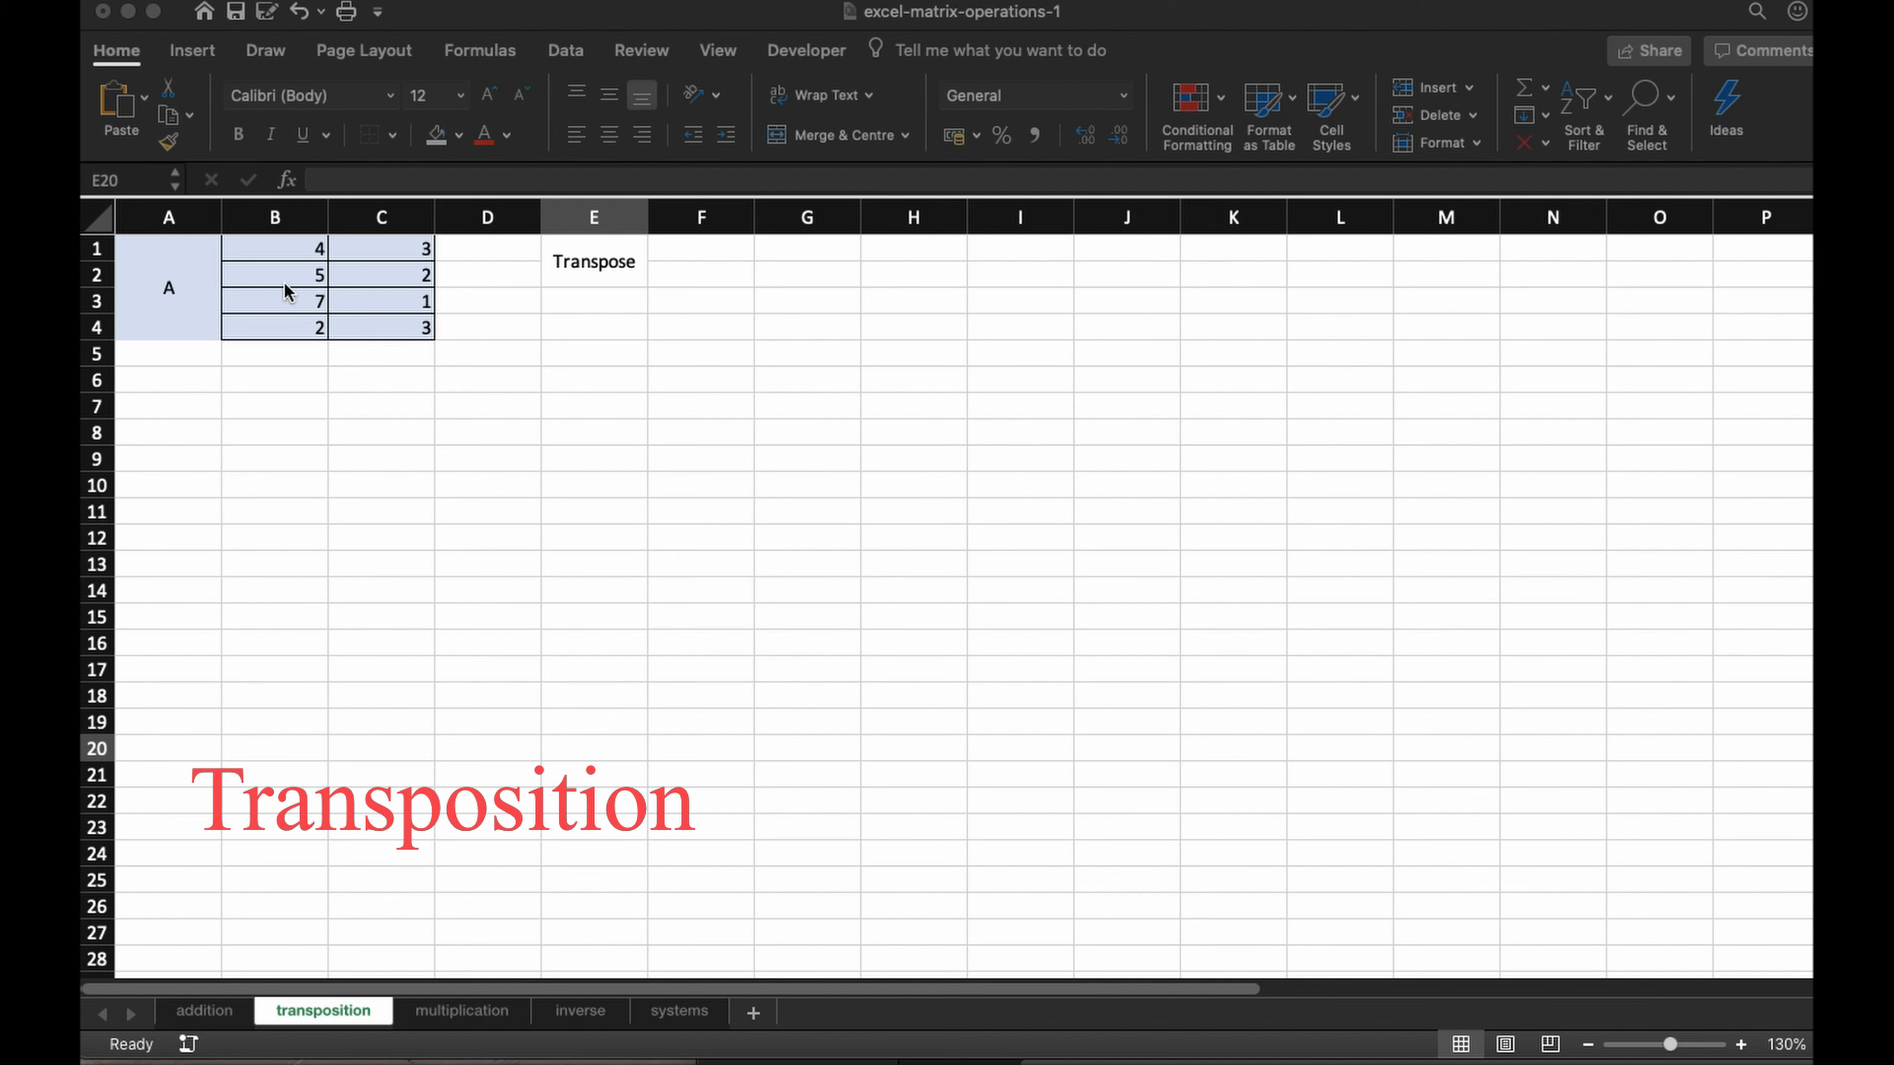
- Enter the matrix orders on the transposition sheet: 4x2 in B6 for A and 2x4 in E3 for the transpose
{"action": "type", "text": "x2"}
{"action": "left_click", "coordinate": [292, 382]}
{"action": "type", "text": "4x2"}
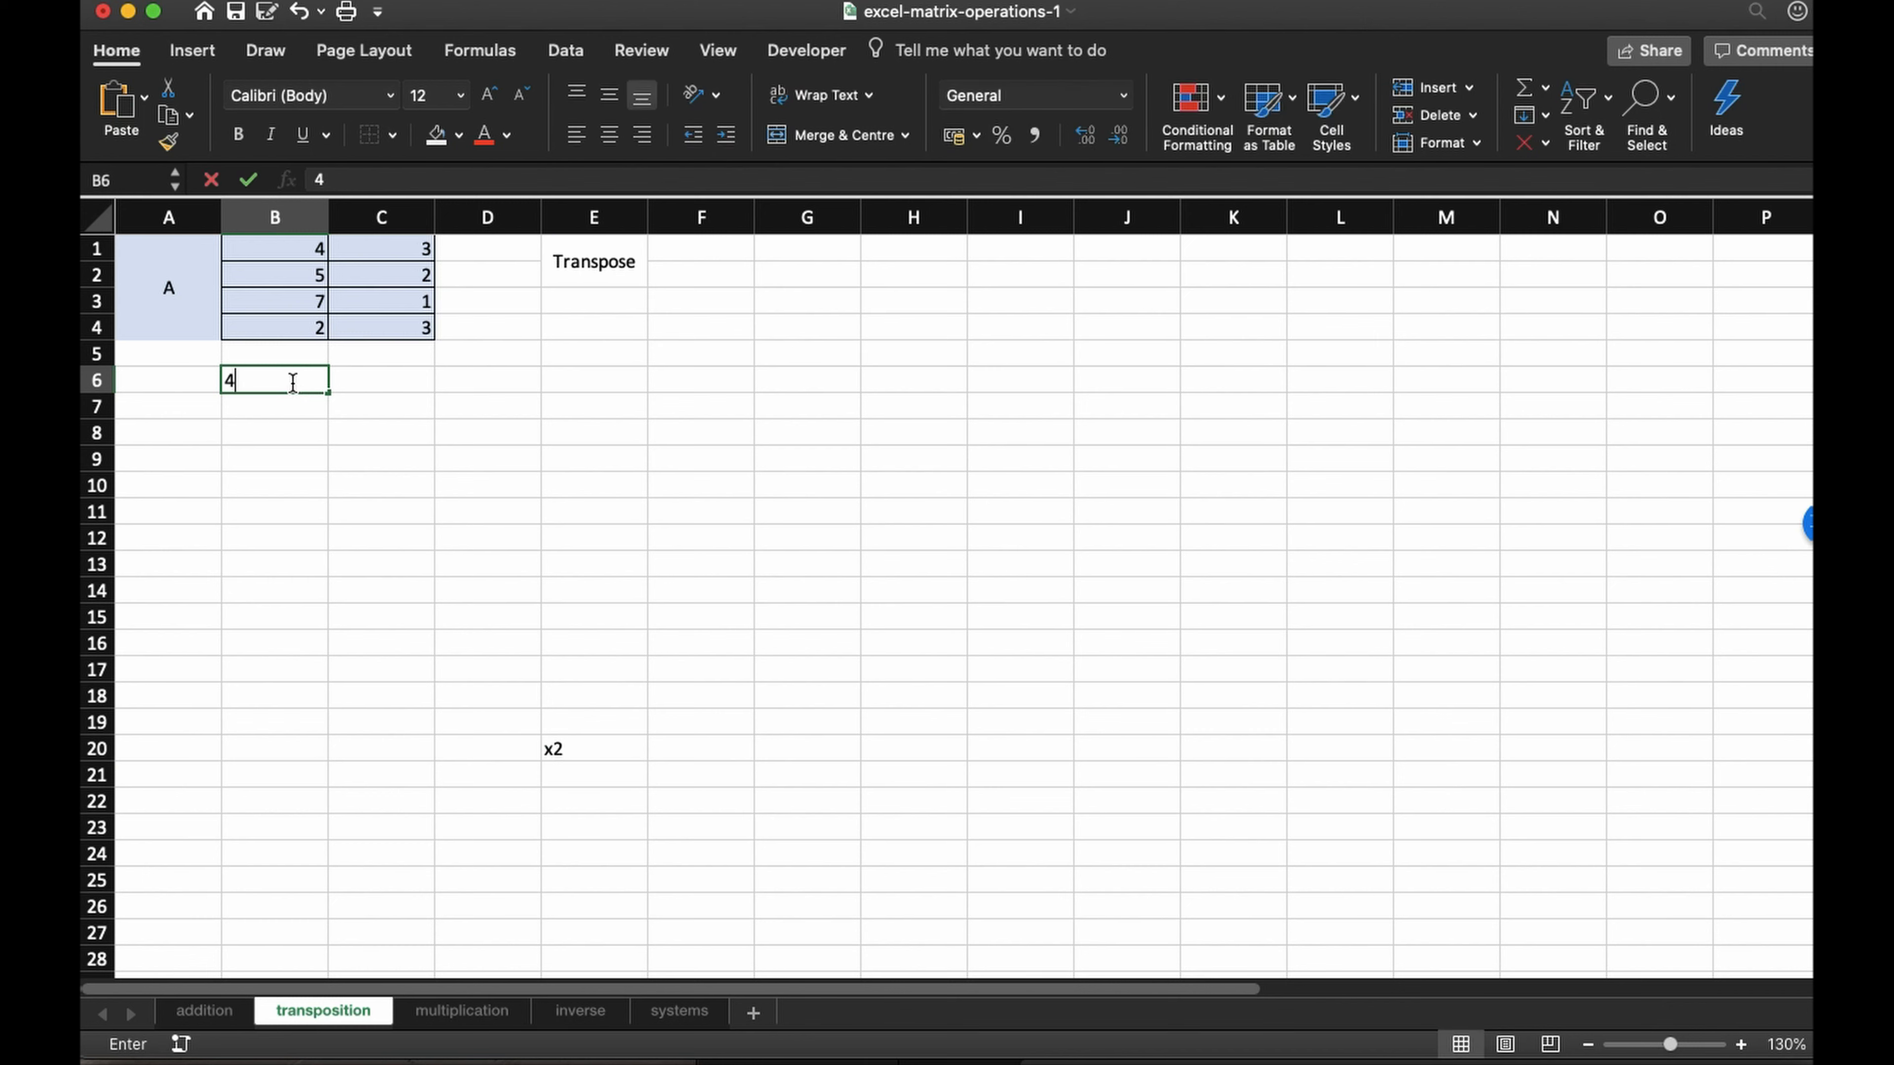
{"action": "left_click", "coordinate": [569, 304]}
{"action": "type", "text": "2x4"}
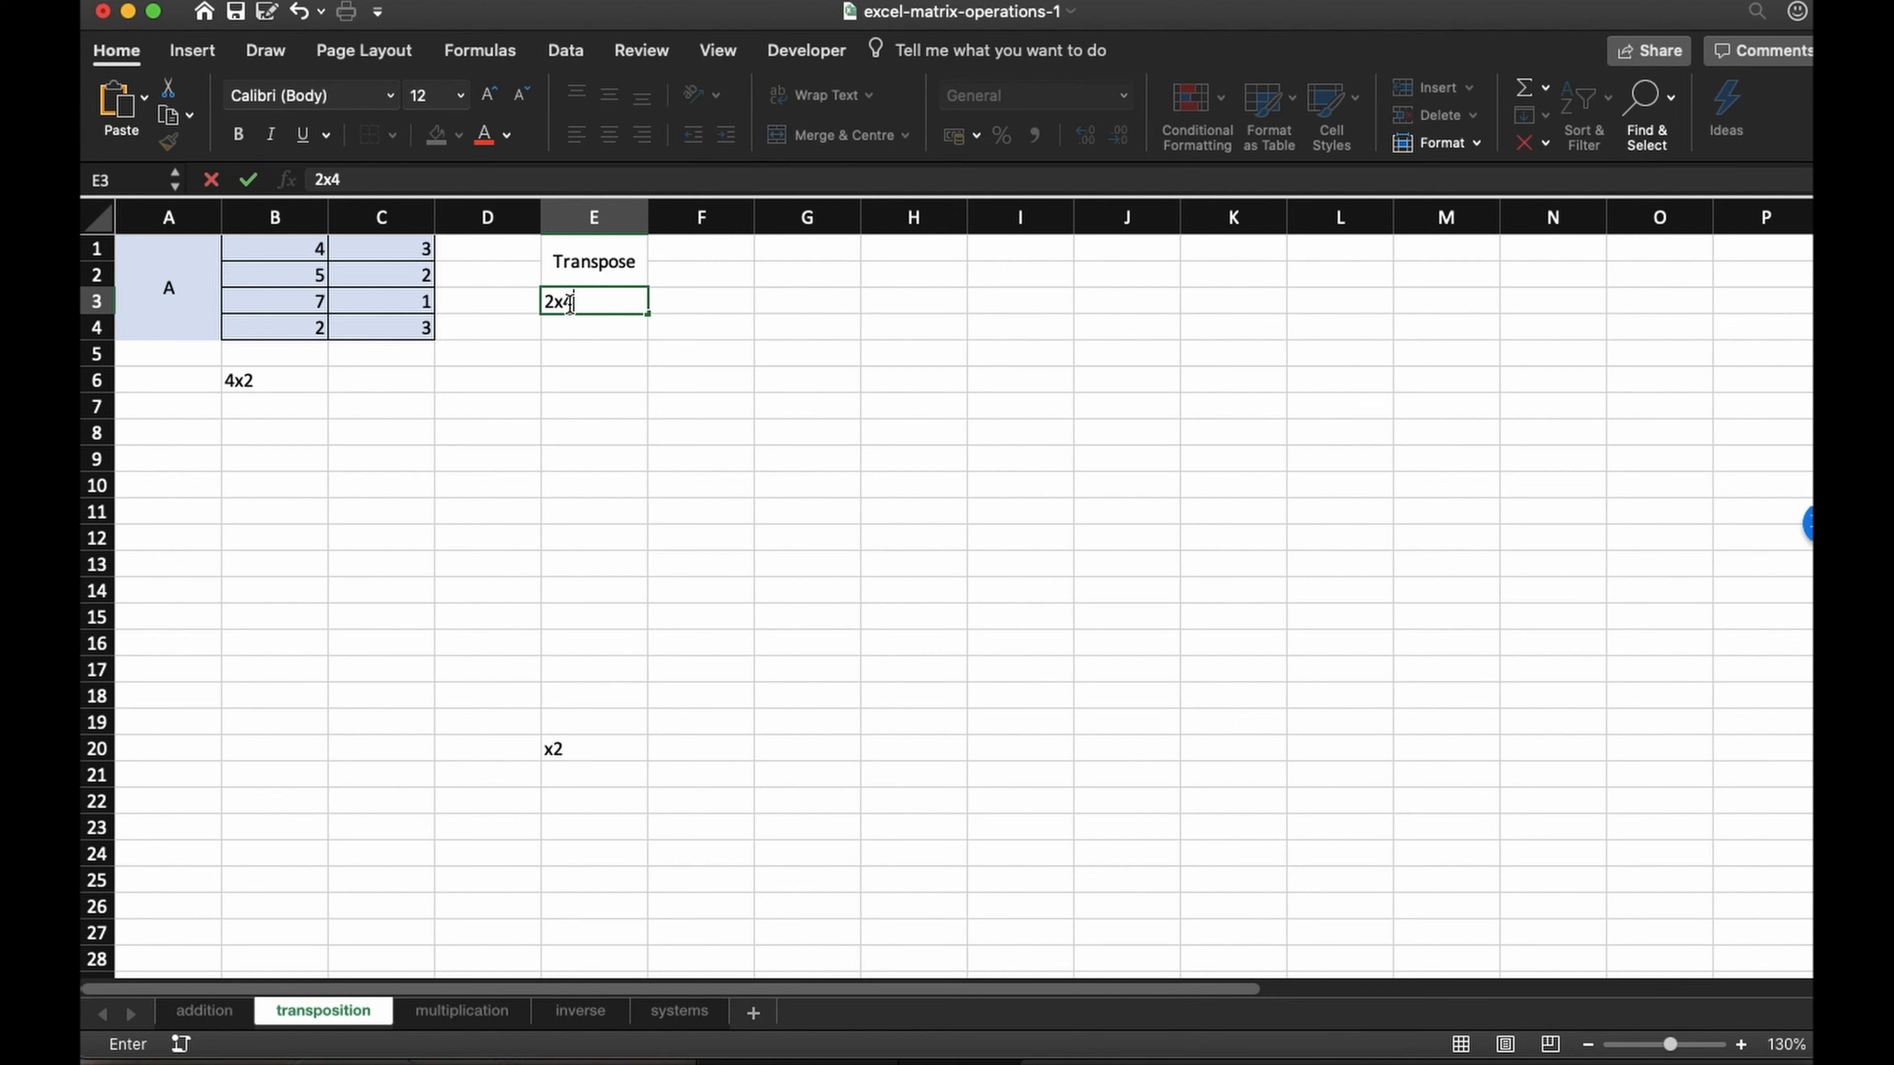
- Copy matrix A from the range B1:C4
{"action": "left_click", "coordinate": [292, 252]}
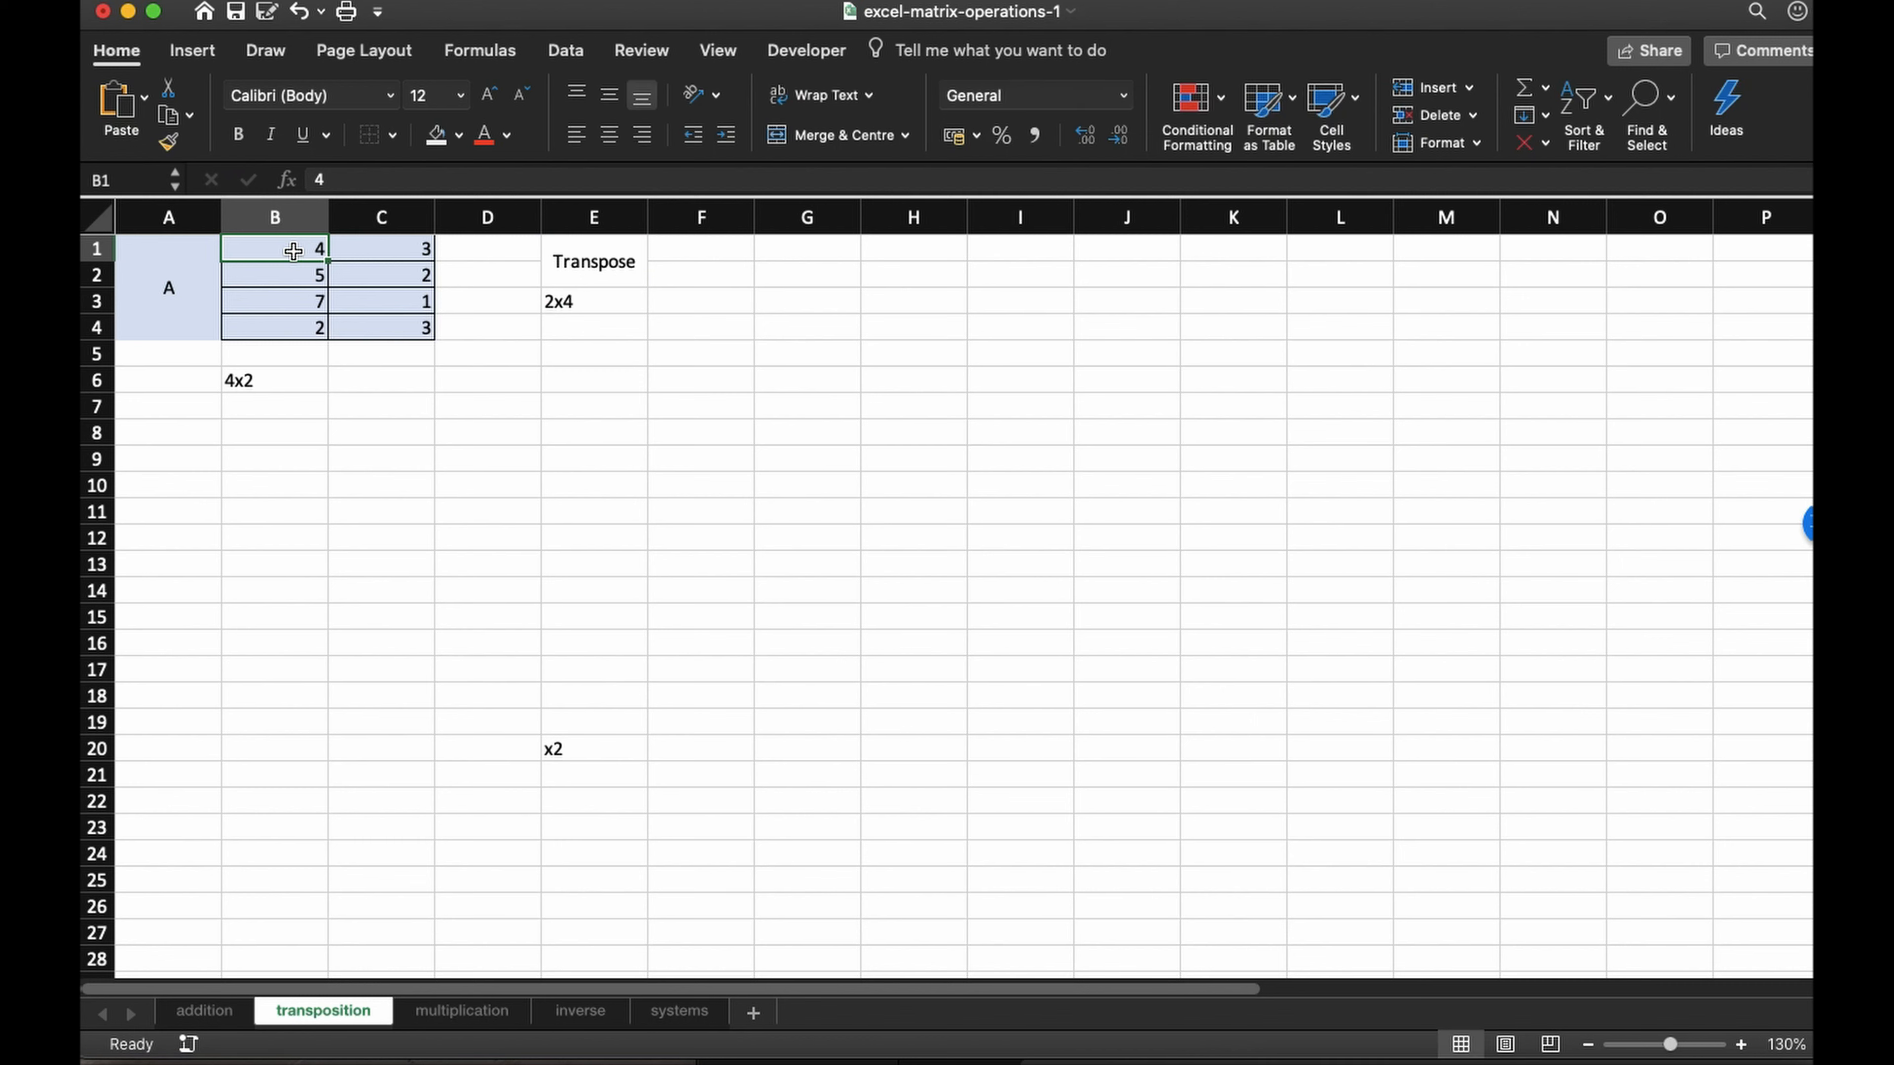
{"action": "key", "text": "shift+Right"}
{"action": "key", "text": "shift+Down"}
{"action": "key", "text": "shift+Down"}
{"action": "key", "text": "shift+Down"}
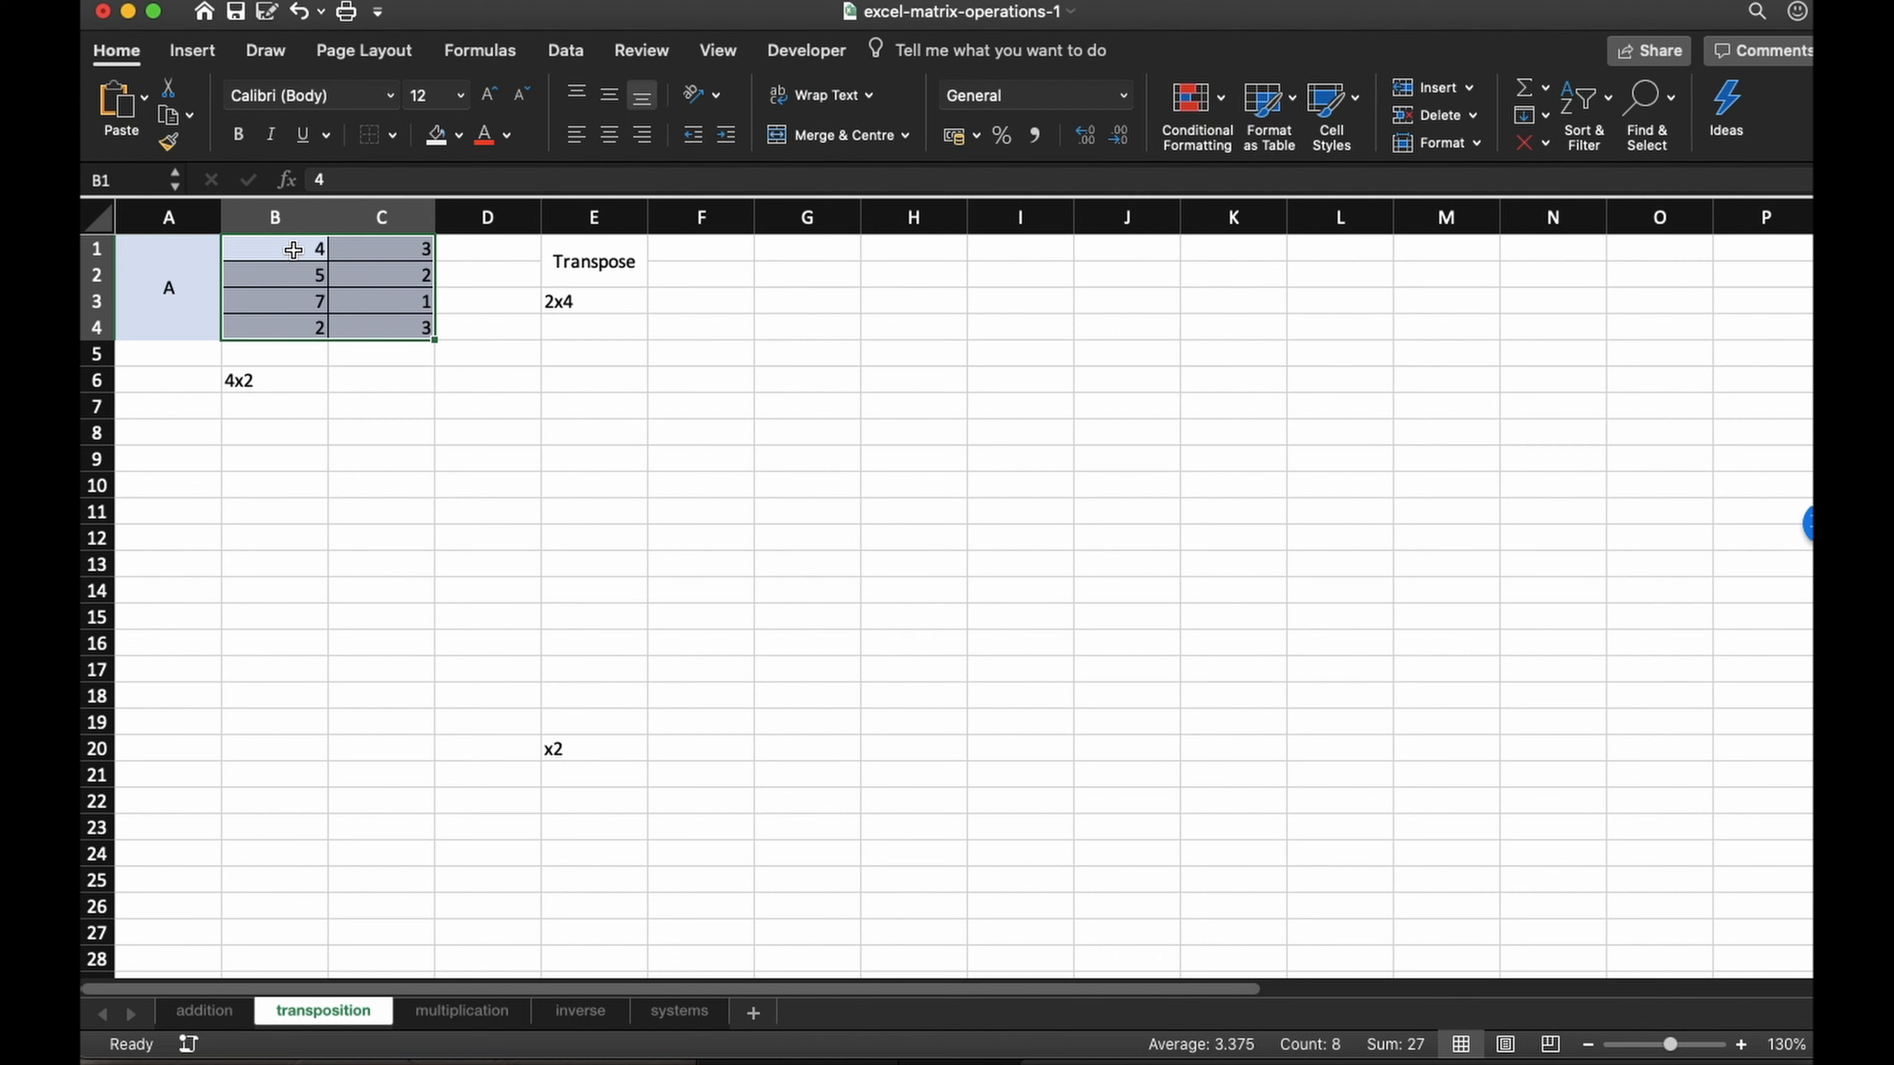
{"action": "right_click", "coordinate": [283, 305]}
{"action": "left_click", "coordinate": [336, 330]}
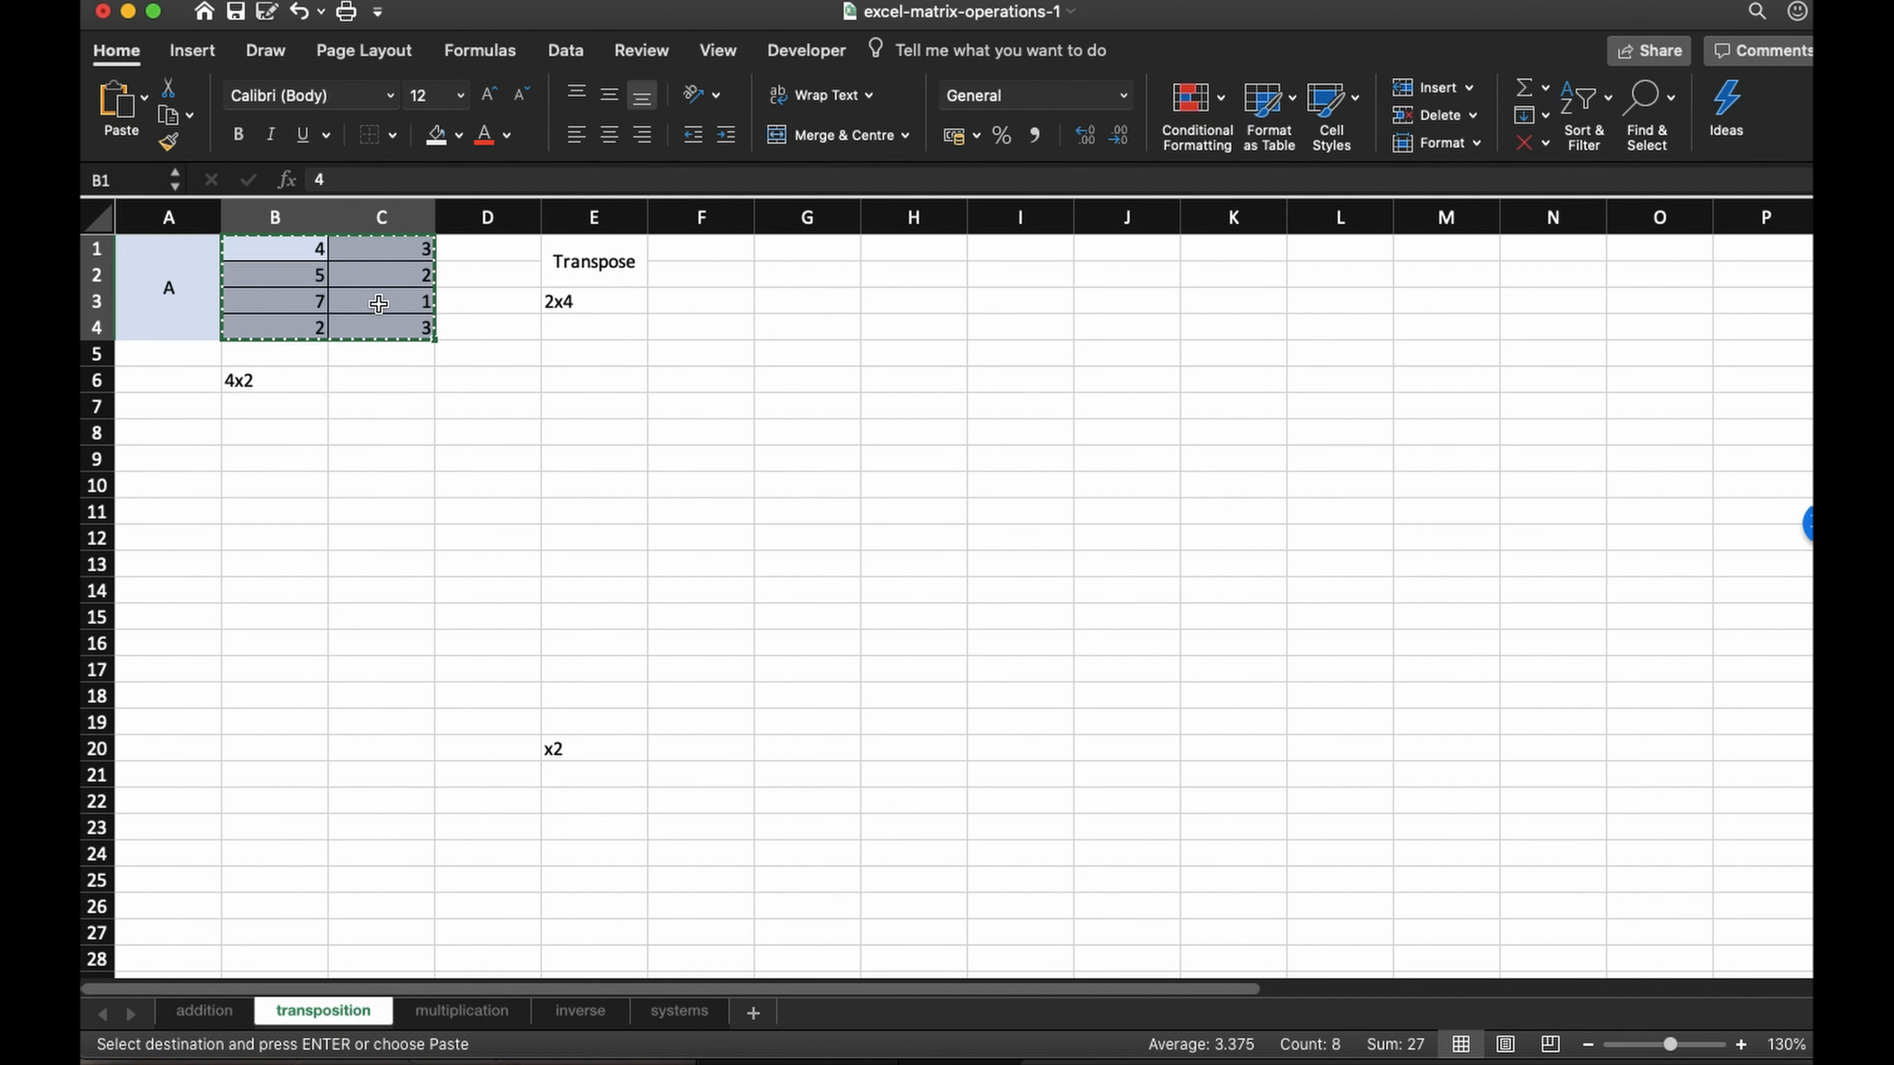
- Paste the copied matrix at F1 using Paste Special with All and the Transpose option
{"action": "left_click", "coordinate": [696, 249]}
{"action": "right_click", "coordinate": [696, 249]}
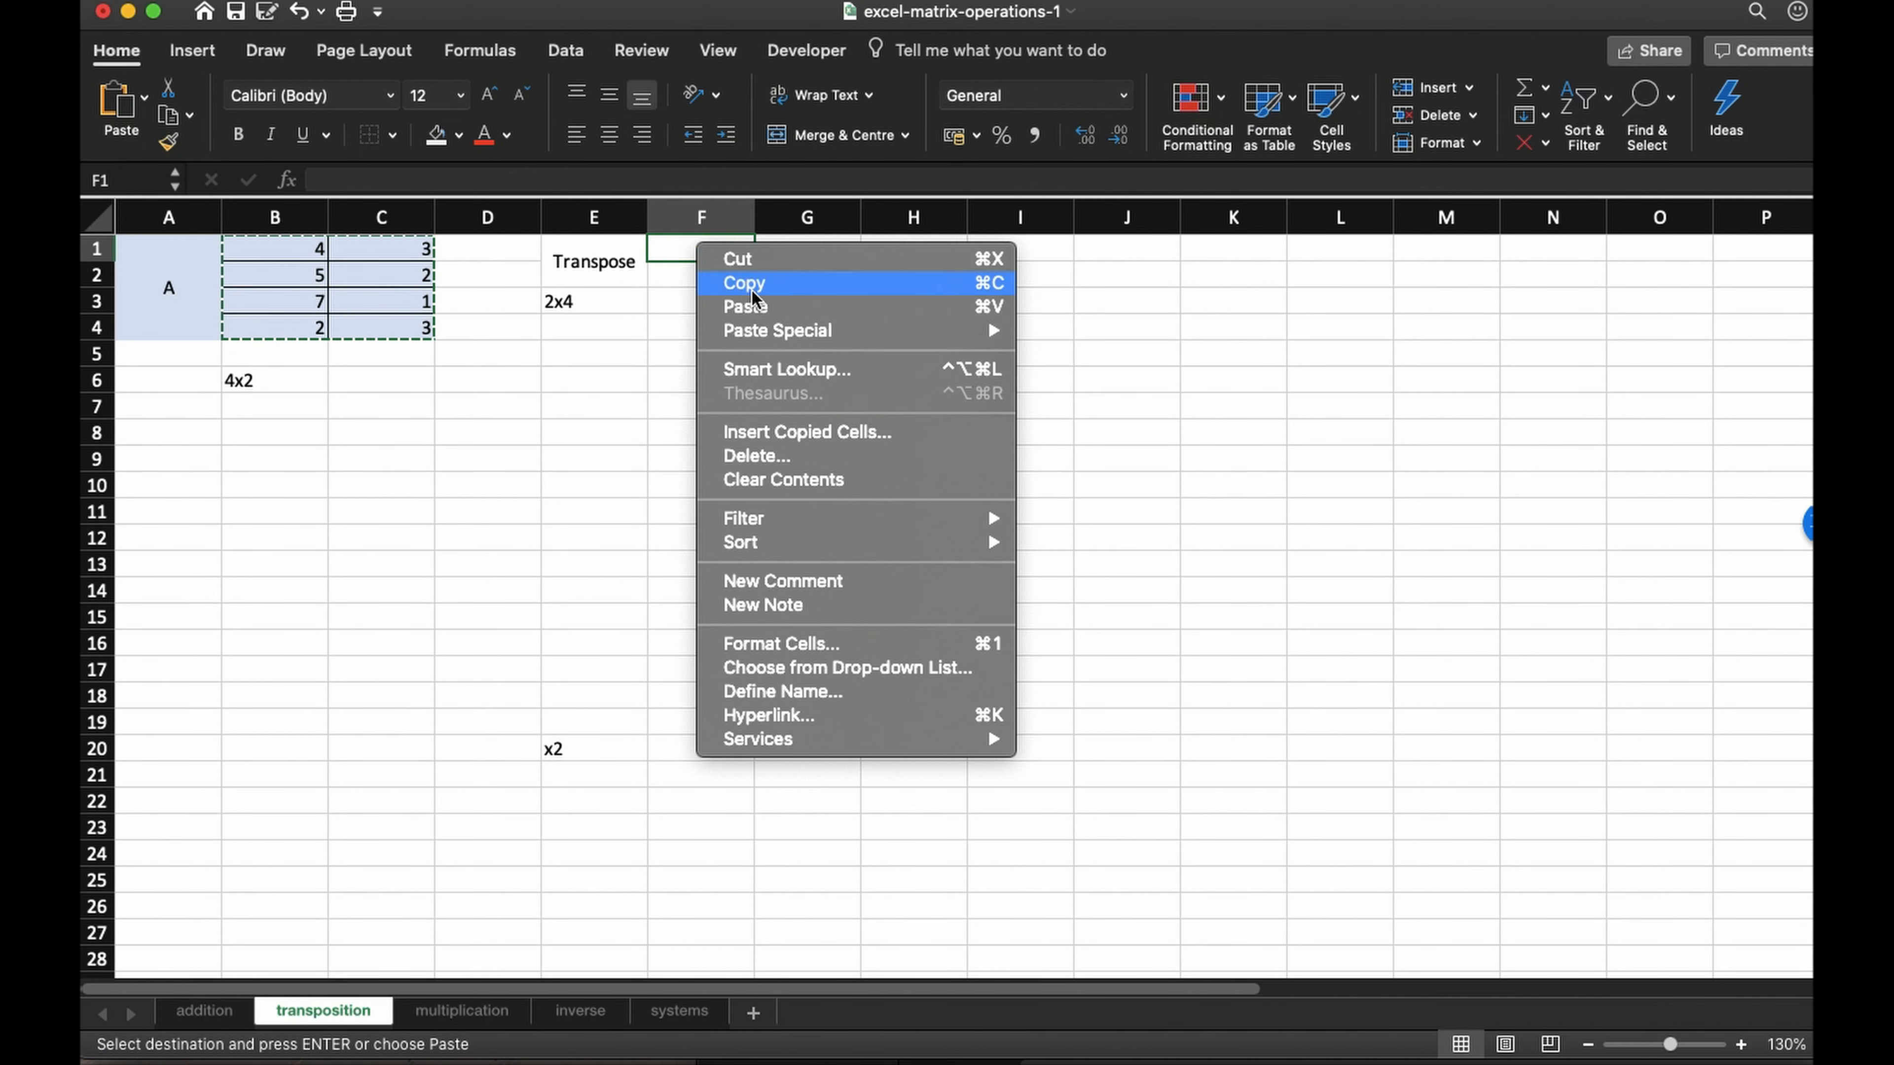
{"action": "mouse_move", "coordinate": [769, 330]}
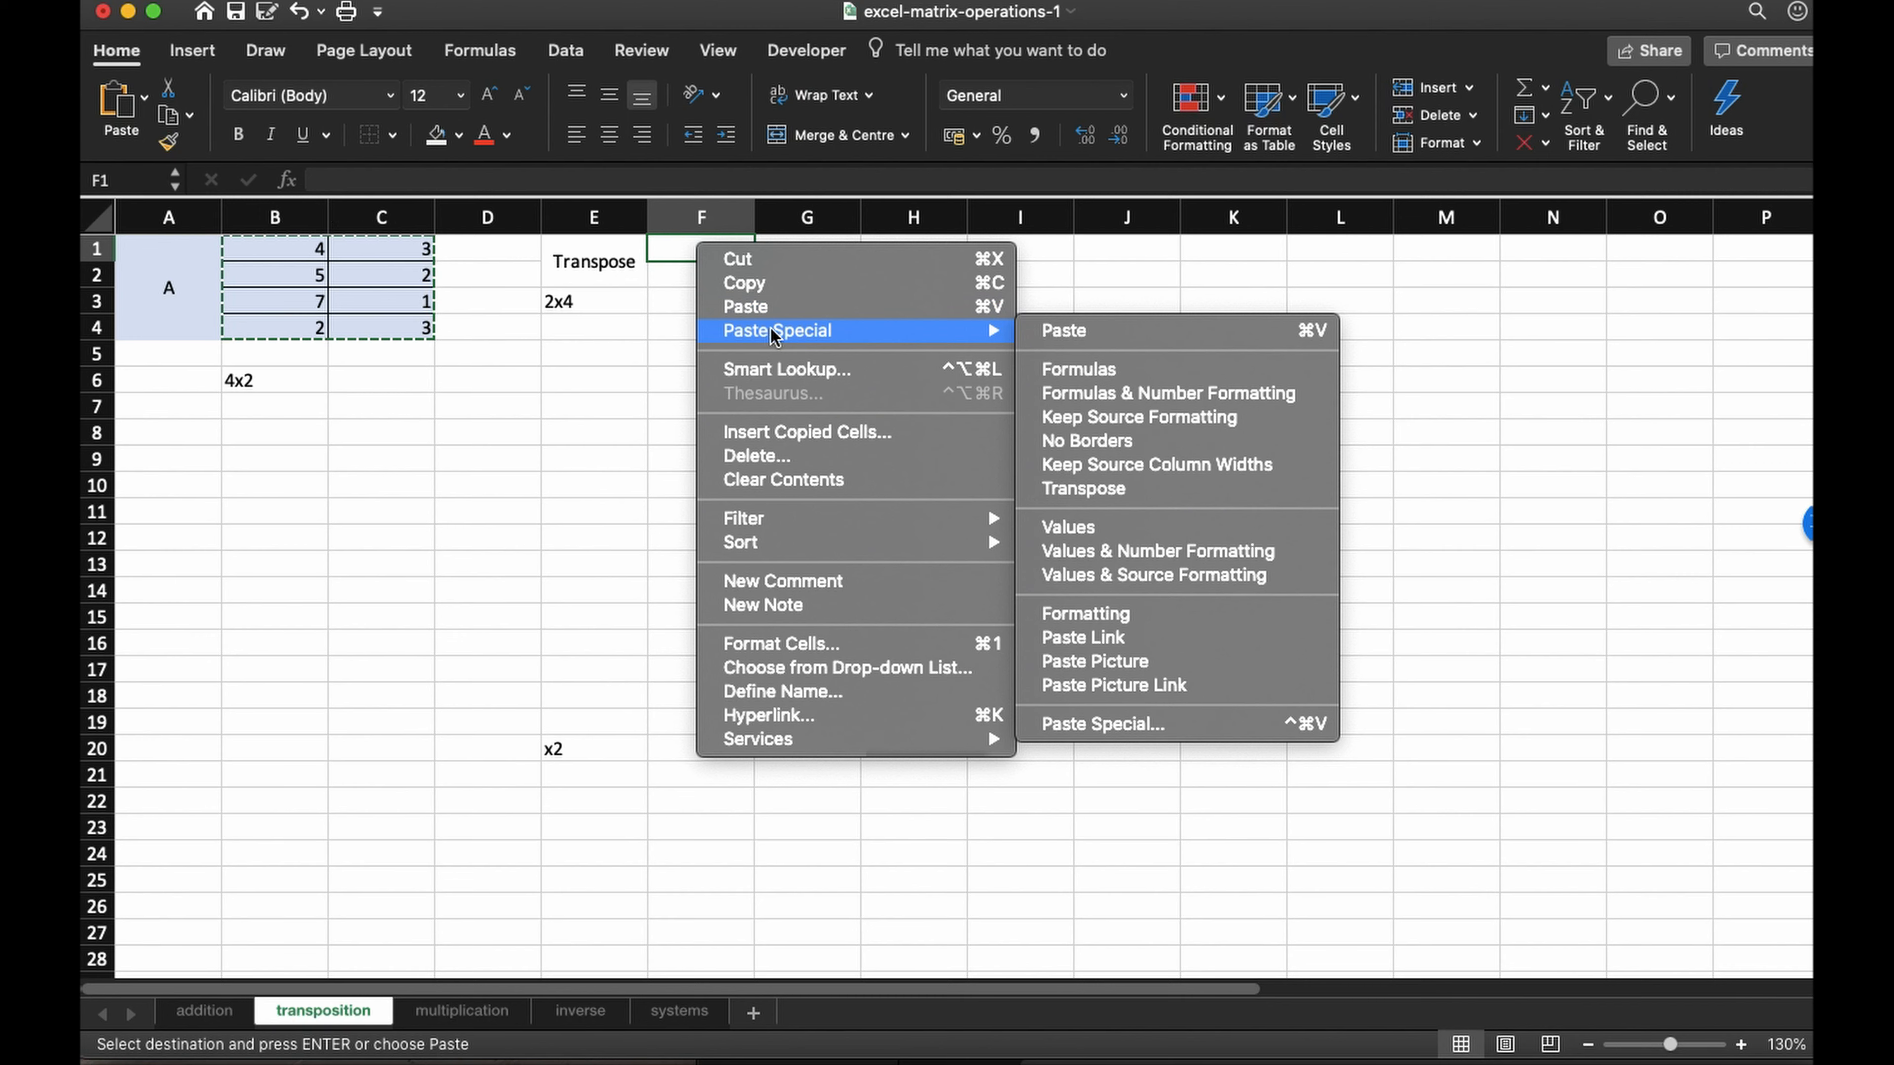
{"action": "left_click", "coordinate": [1101, 725]}
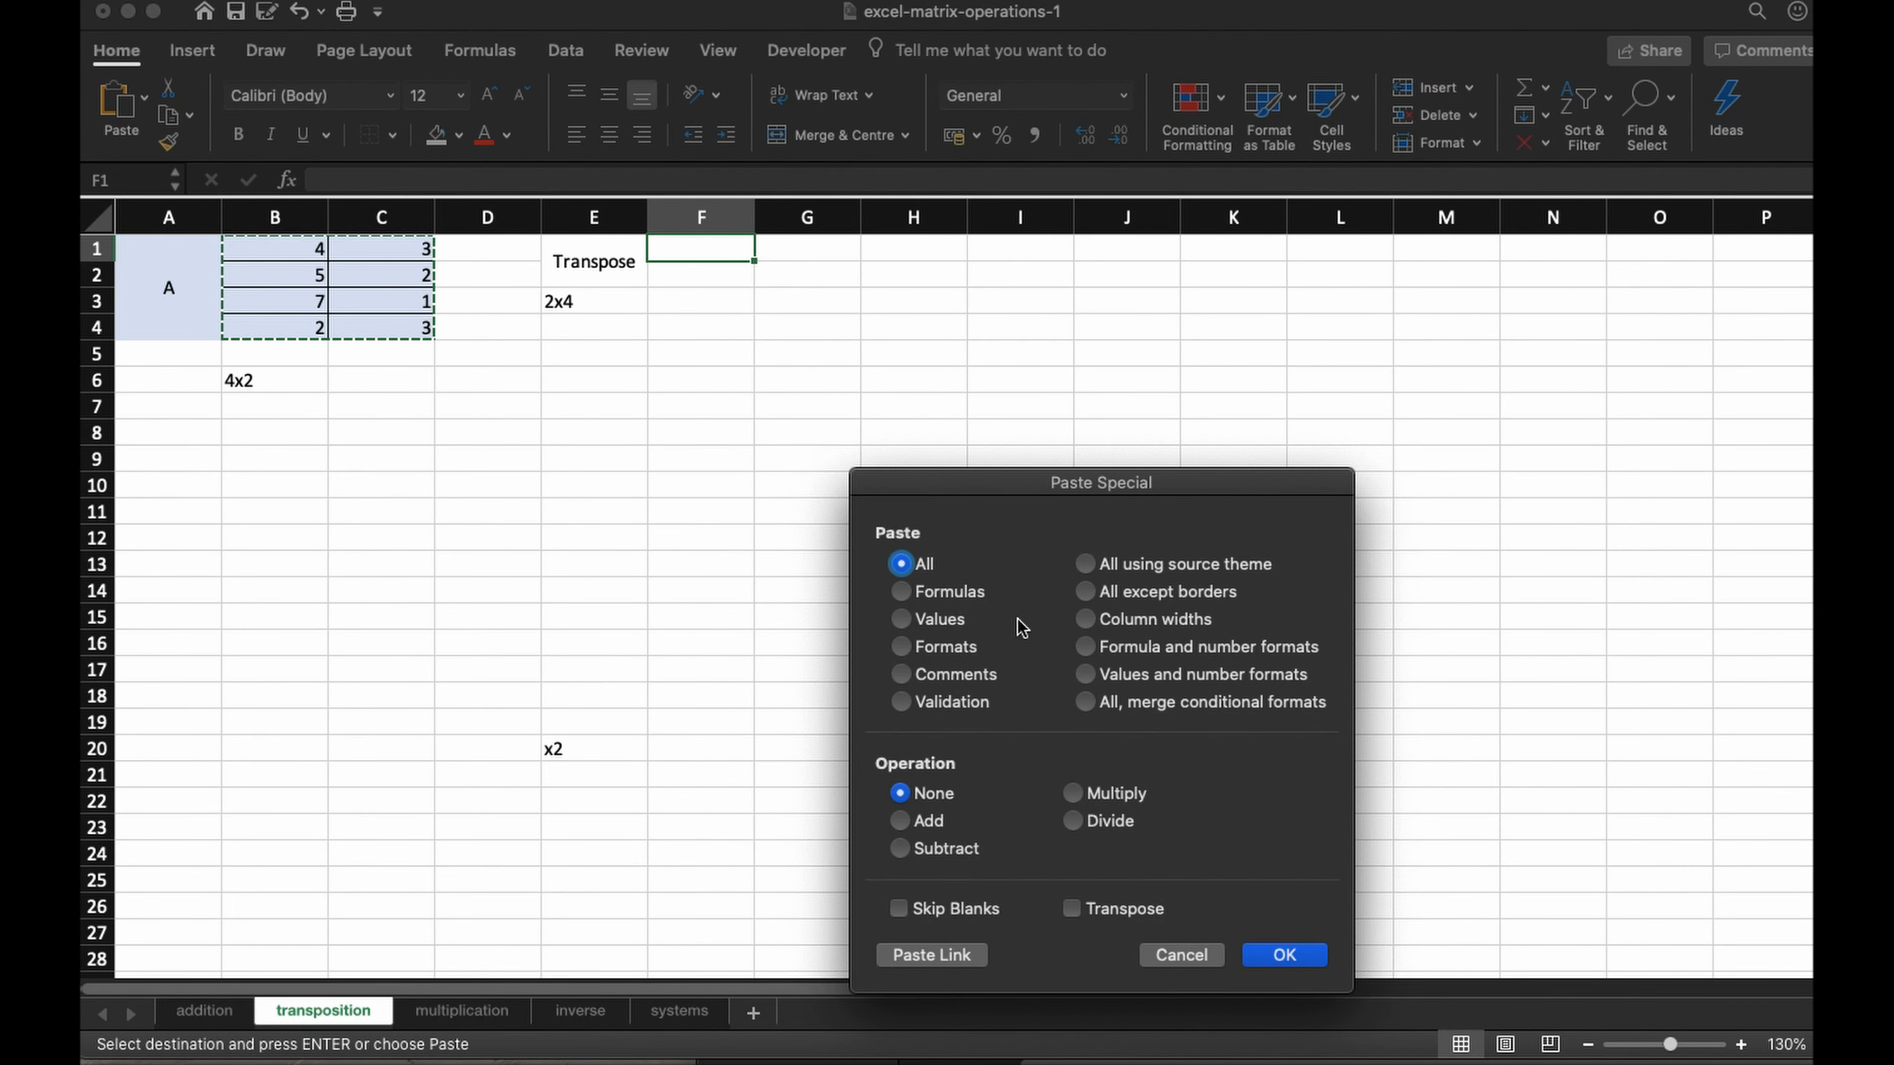
{"action": "left_click", "coordinate": [1074, 912]}
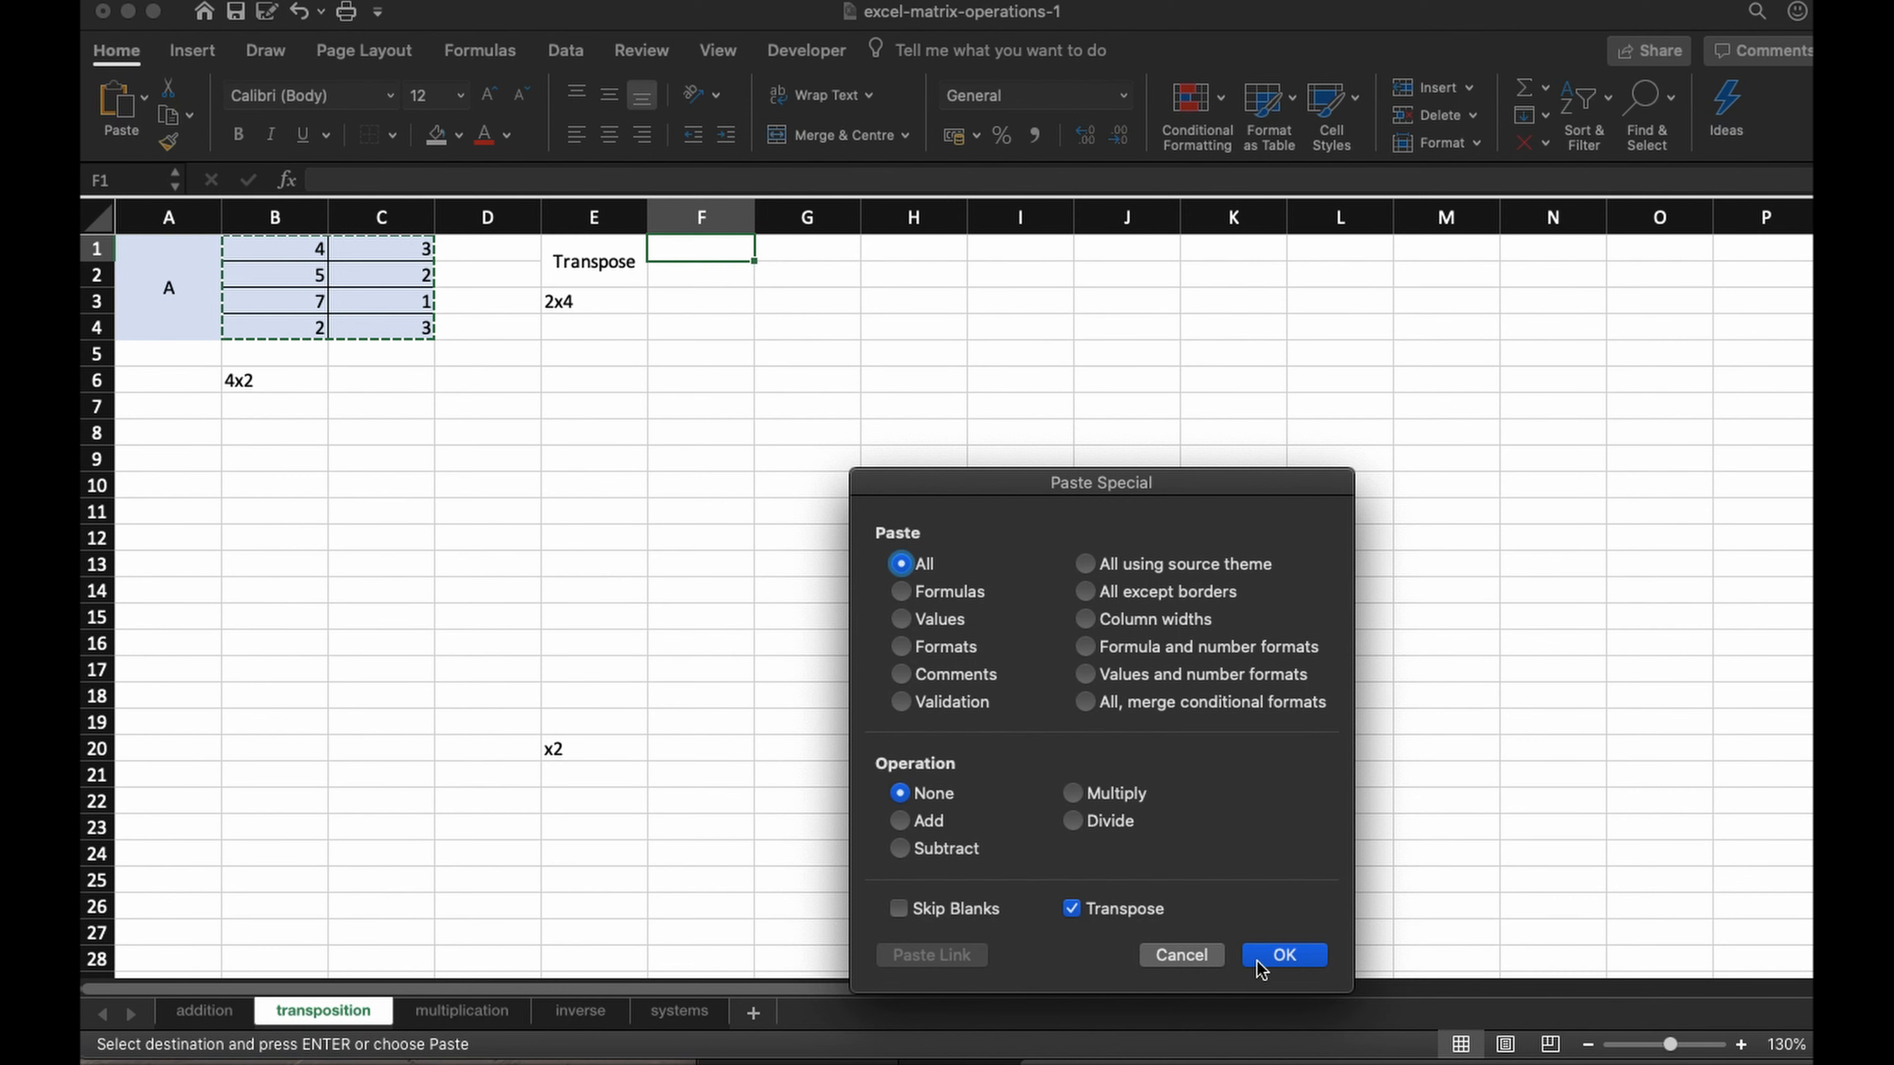
{"action": "left_click", "coordinate": [1316, 959]}
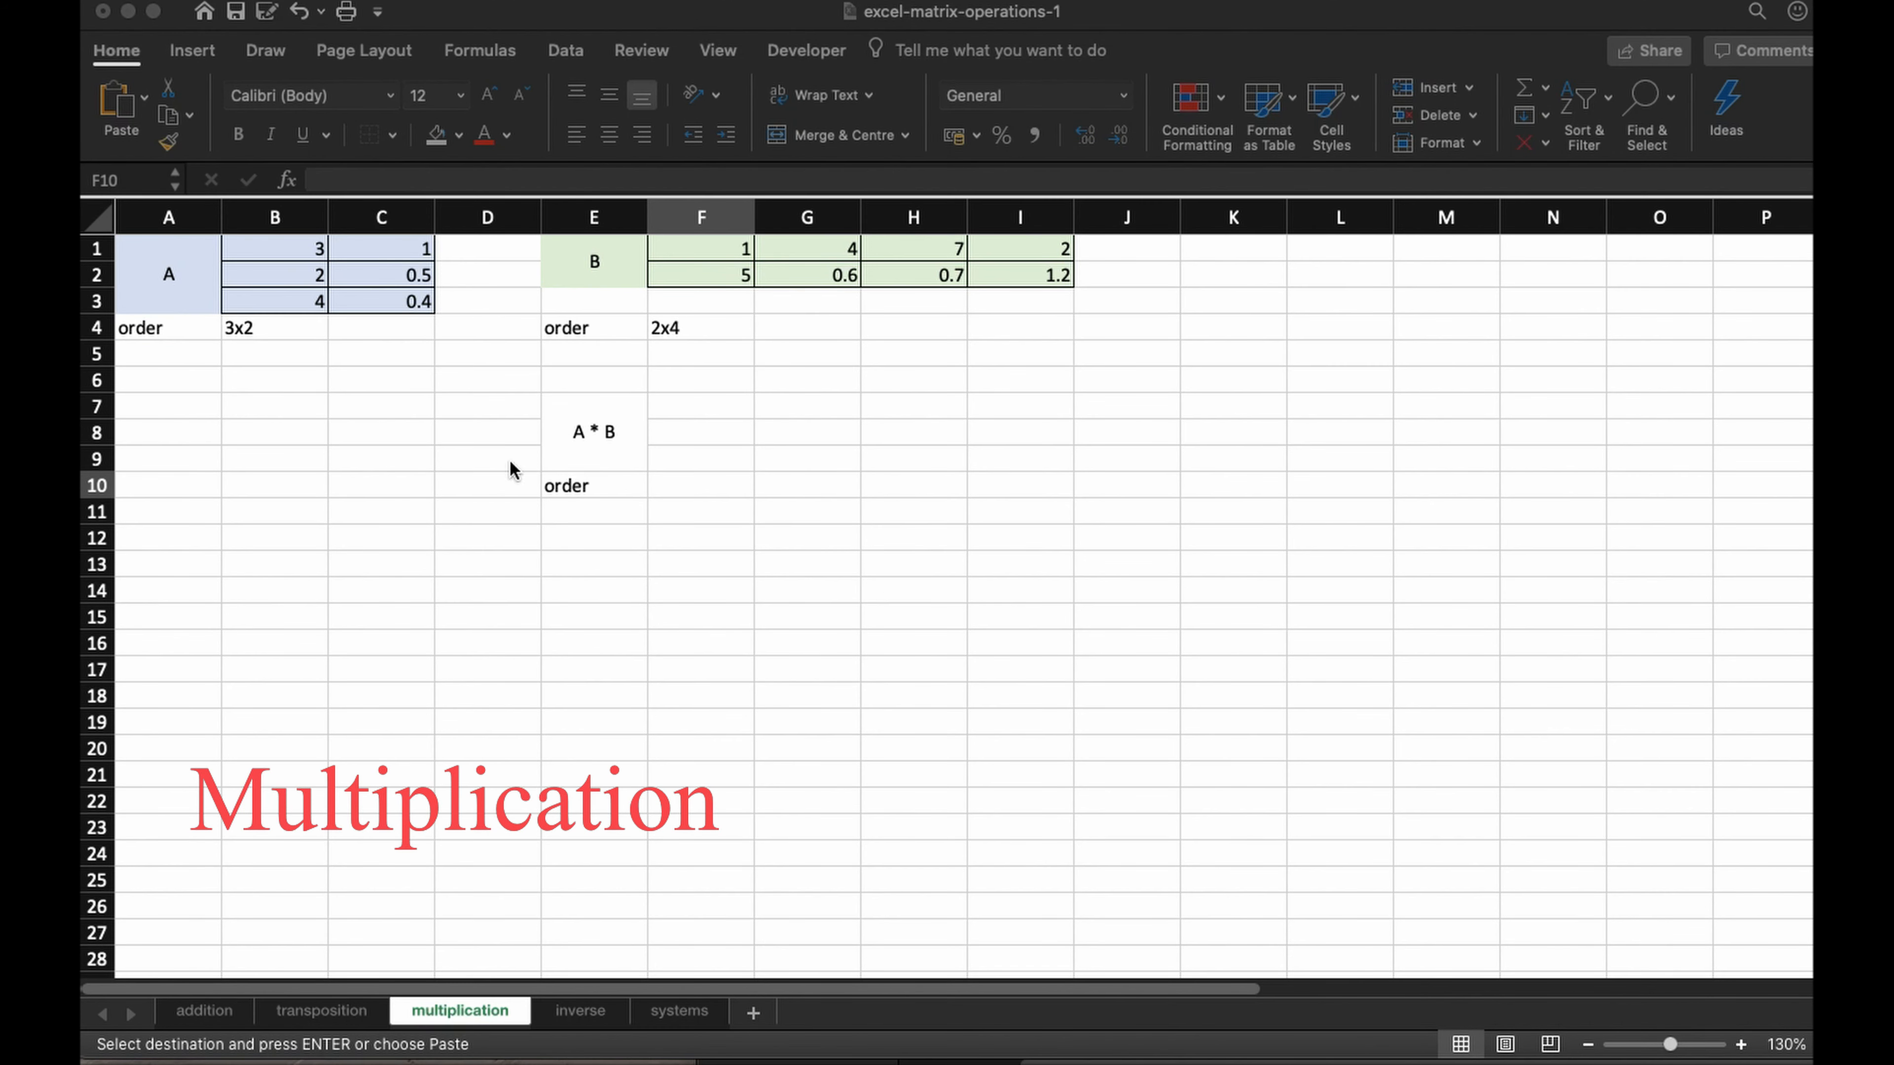
- Check the orders of A and B on the multiplication sheet and enter the product's order, 3x4, in F10
{"action": "left_click", "coordinate": [281, 328]}
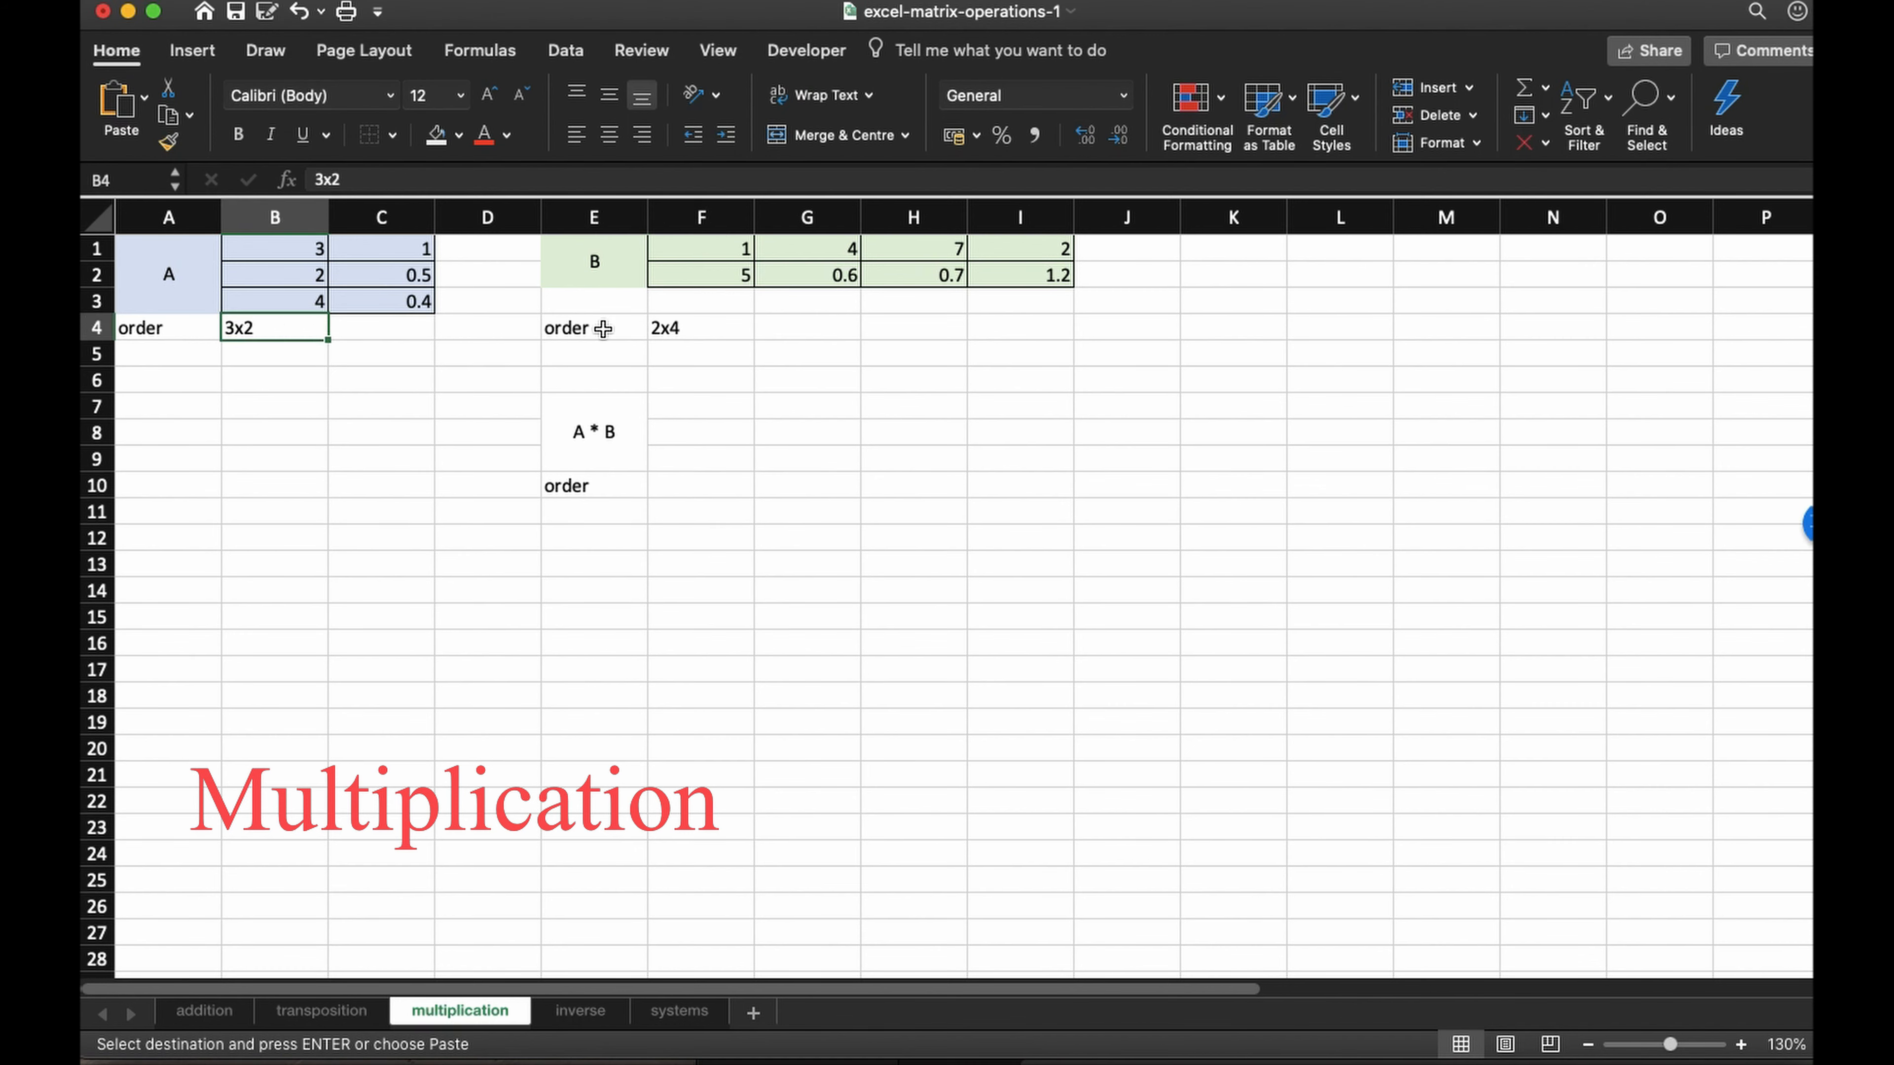
{"action": "left_click", "coordinate": [690, 327]}
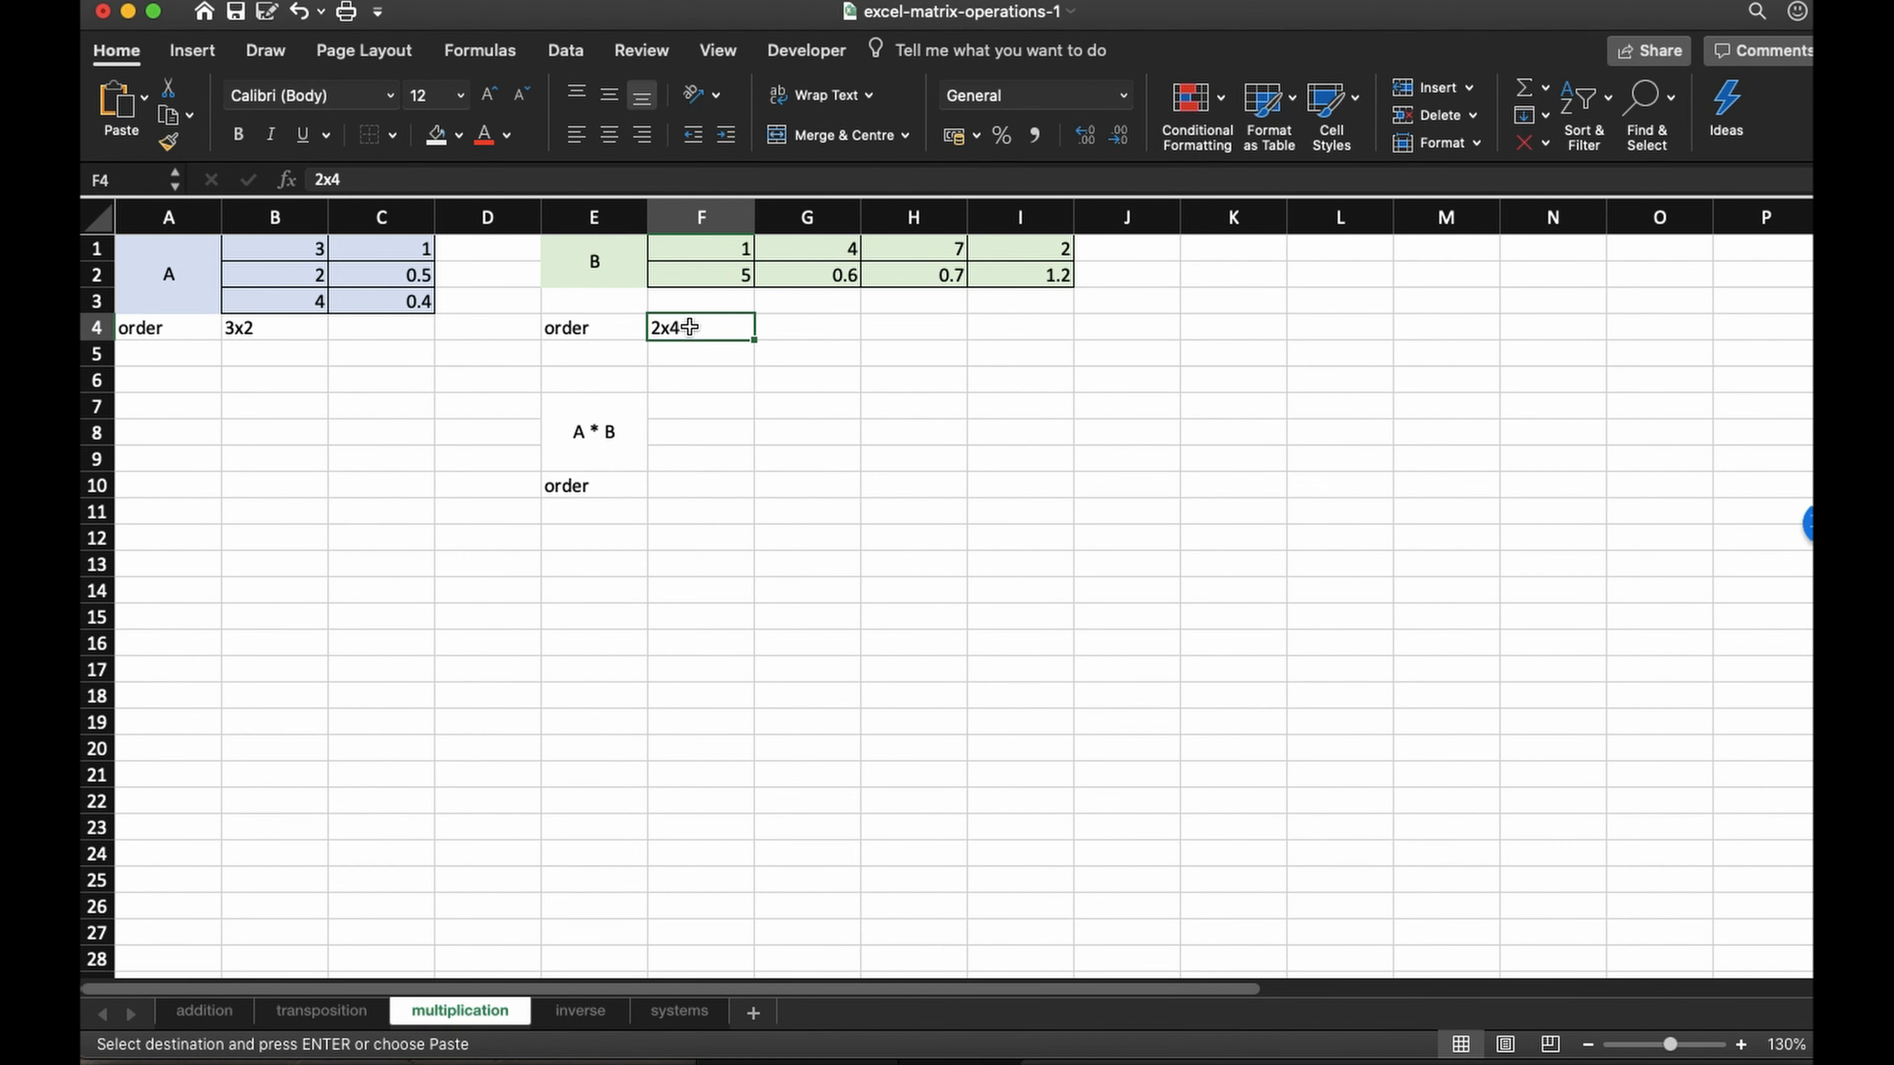
{"action": "left_click", "coordinate": [687, 489]}
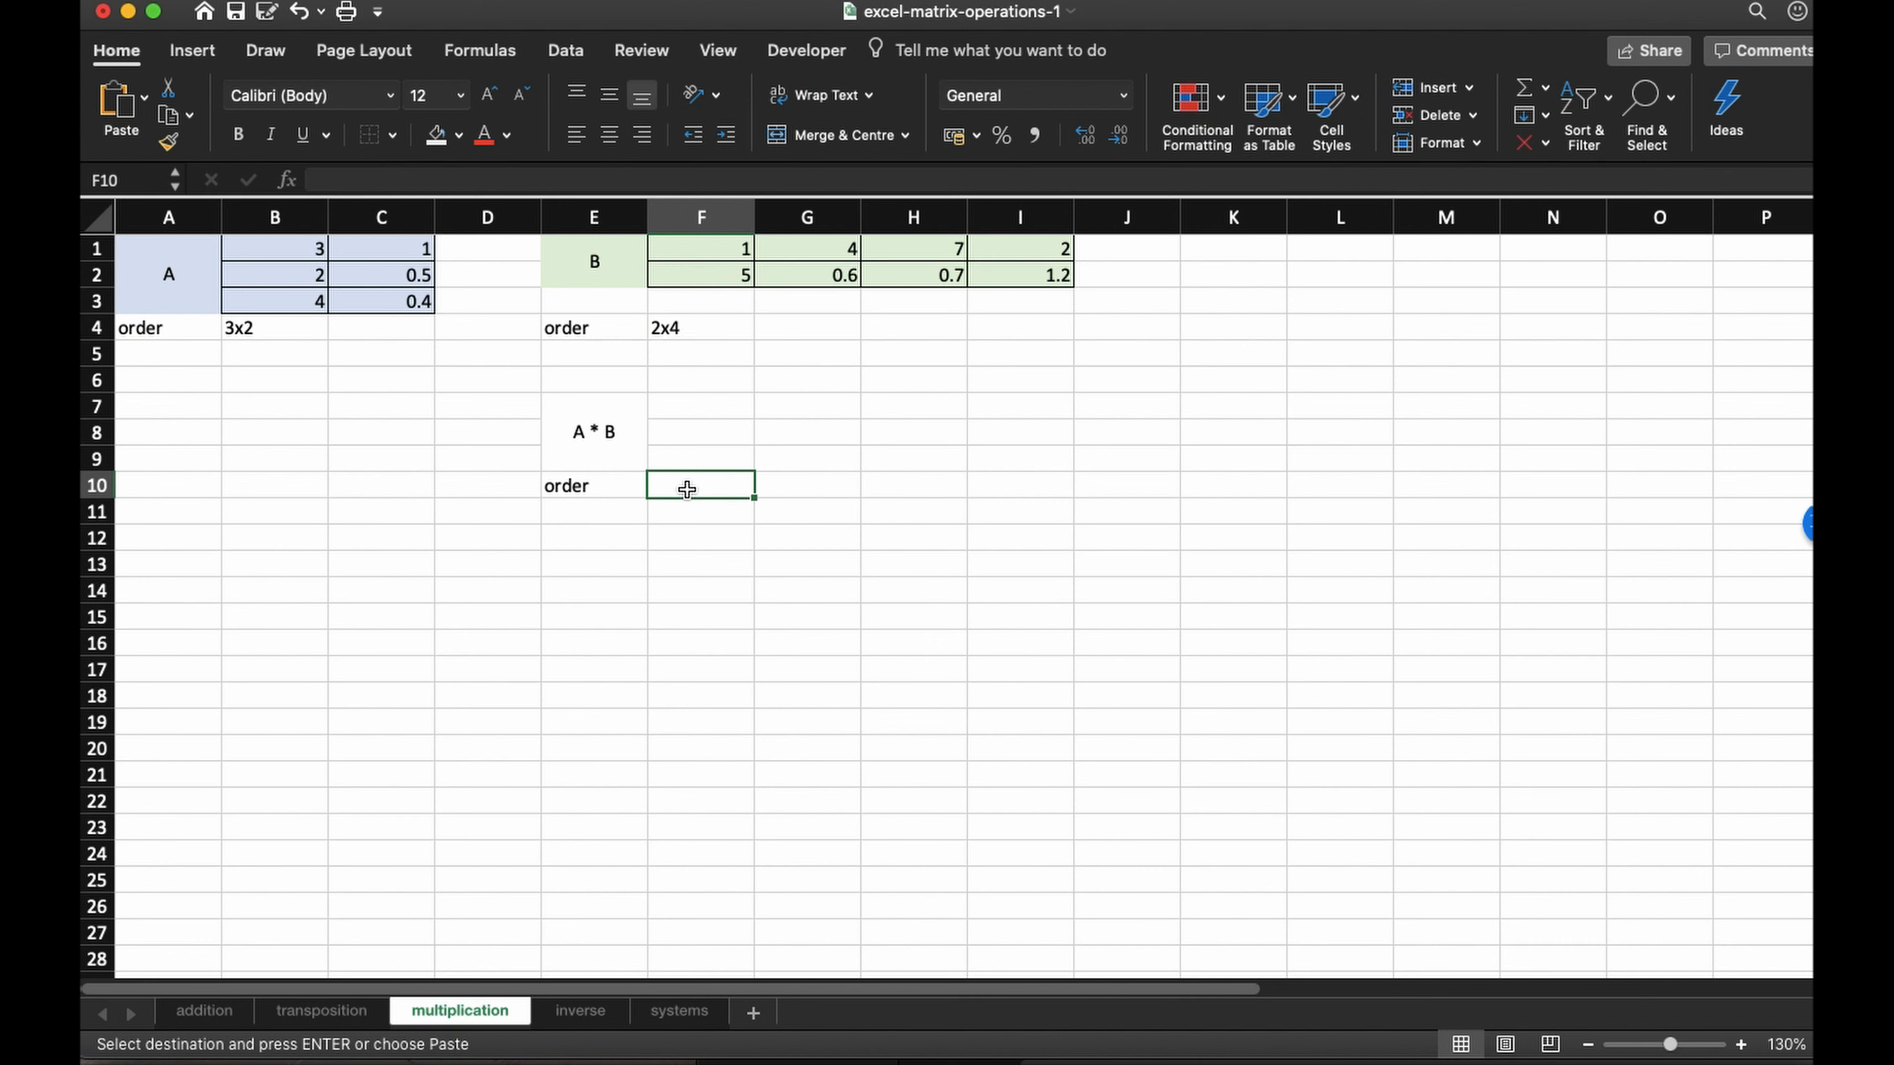
{"action": "type", "text": "3x4"}
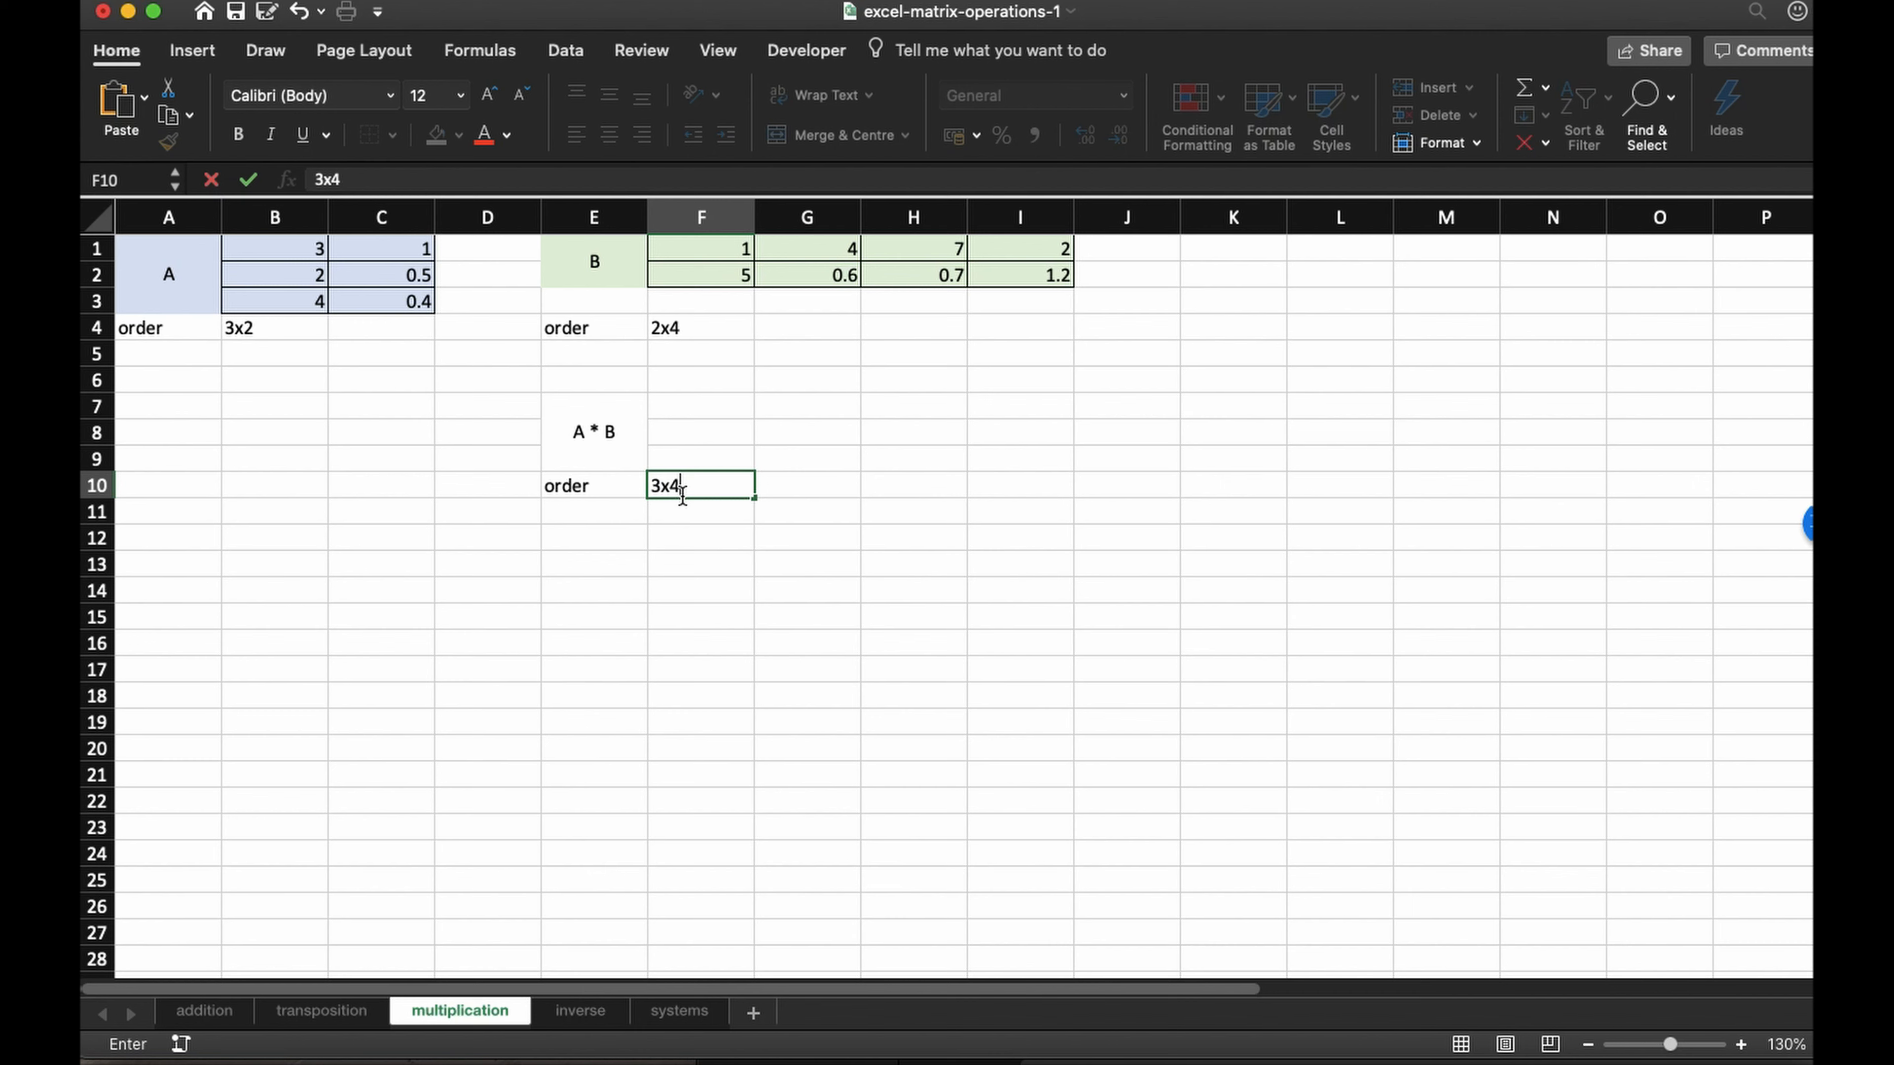
- Compute the product A * B in the range F7:I9 with the array formula =MMULT(B1:C3;F1:I2)
{"action": "left_click", "coordinate": [705, 405]}
{"action": "key", "text": "shift+Right"}
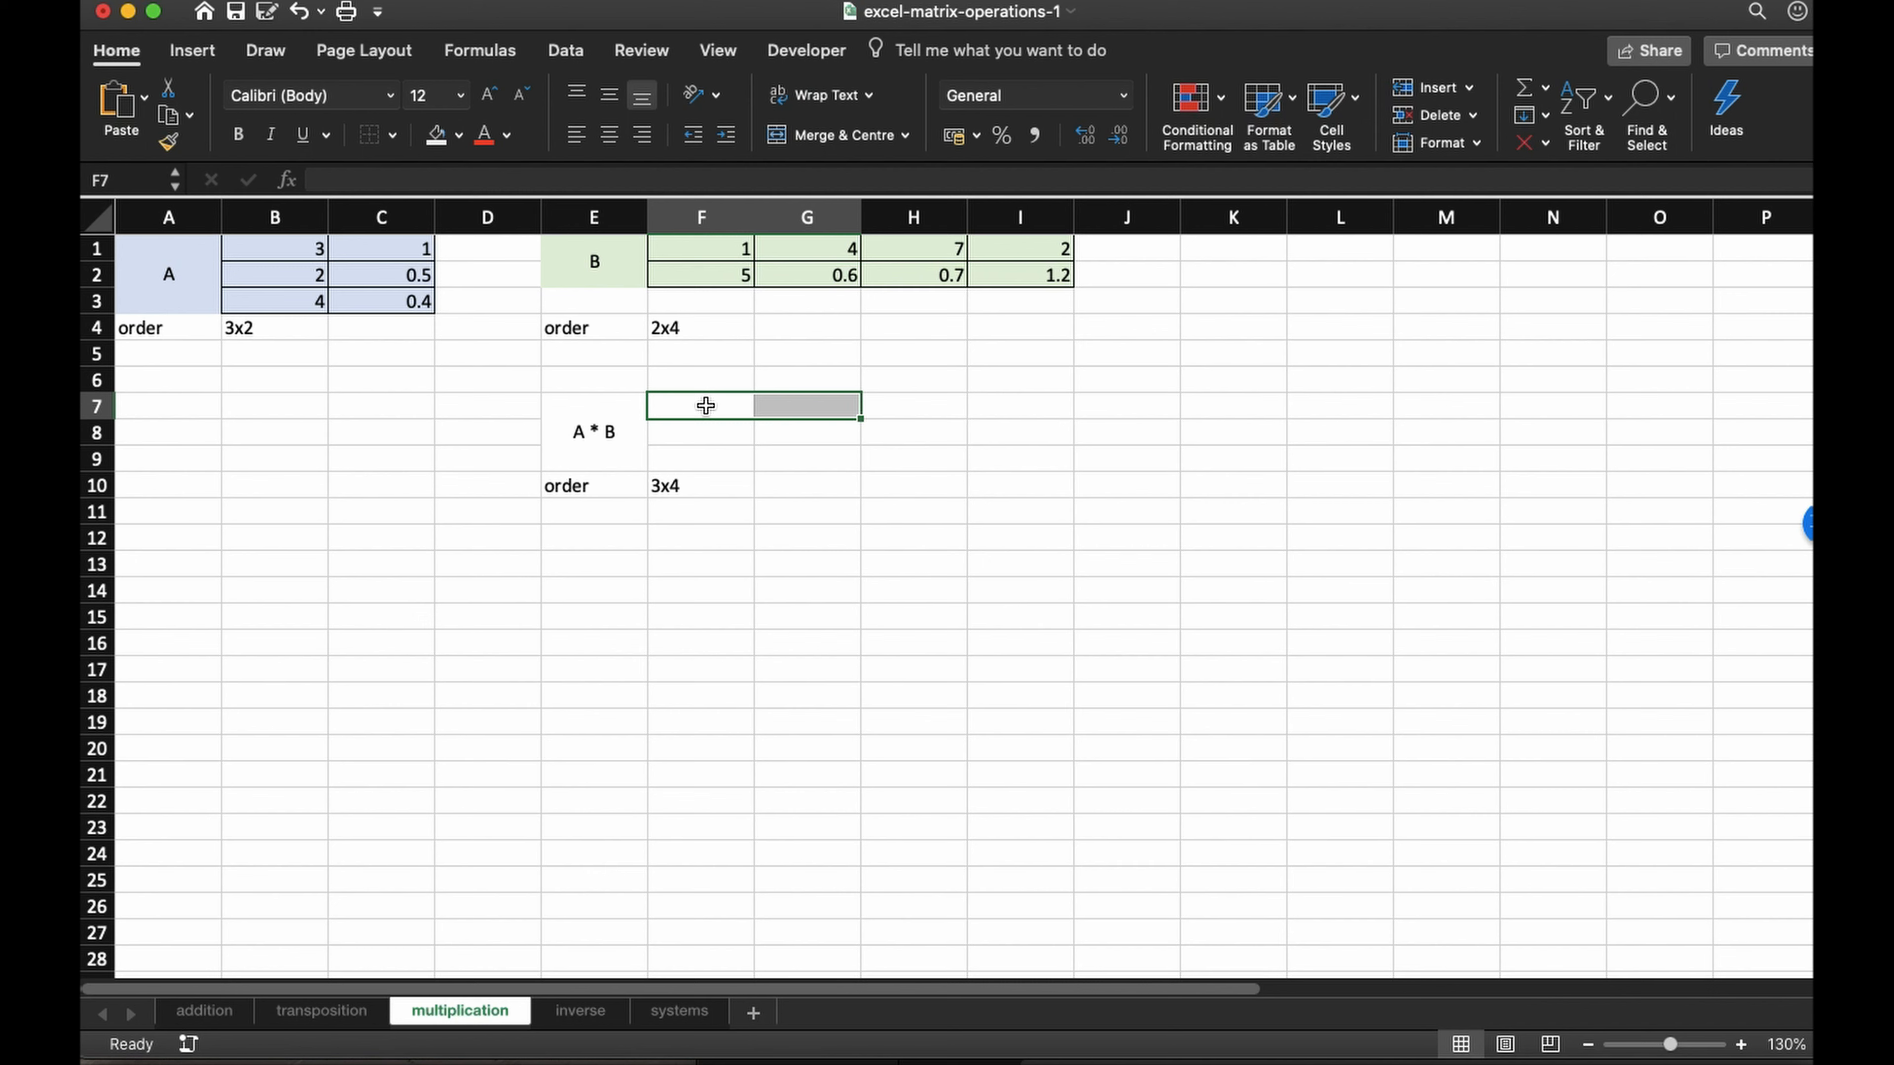
{"action": "key", "text": "shift+Left"}
{"action": "key", "text": "shift+Down"}
{"action": "key", "text": "shift+Down"}
{"action": "key", "text": "shift+Right"}
{"action": "key", "text": "shift+Right"}
{"action": "key", "text": "shift+Right"}
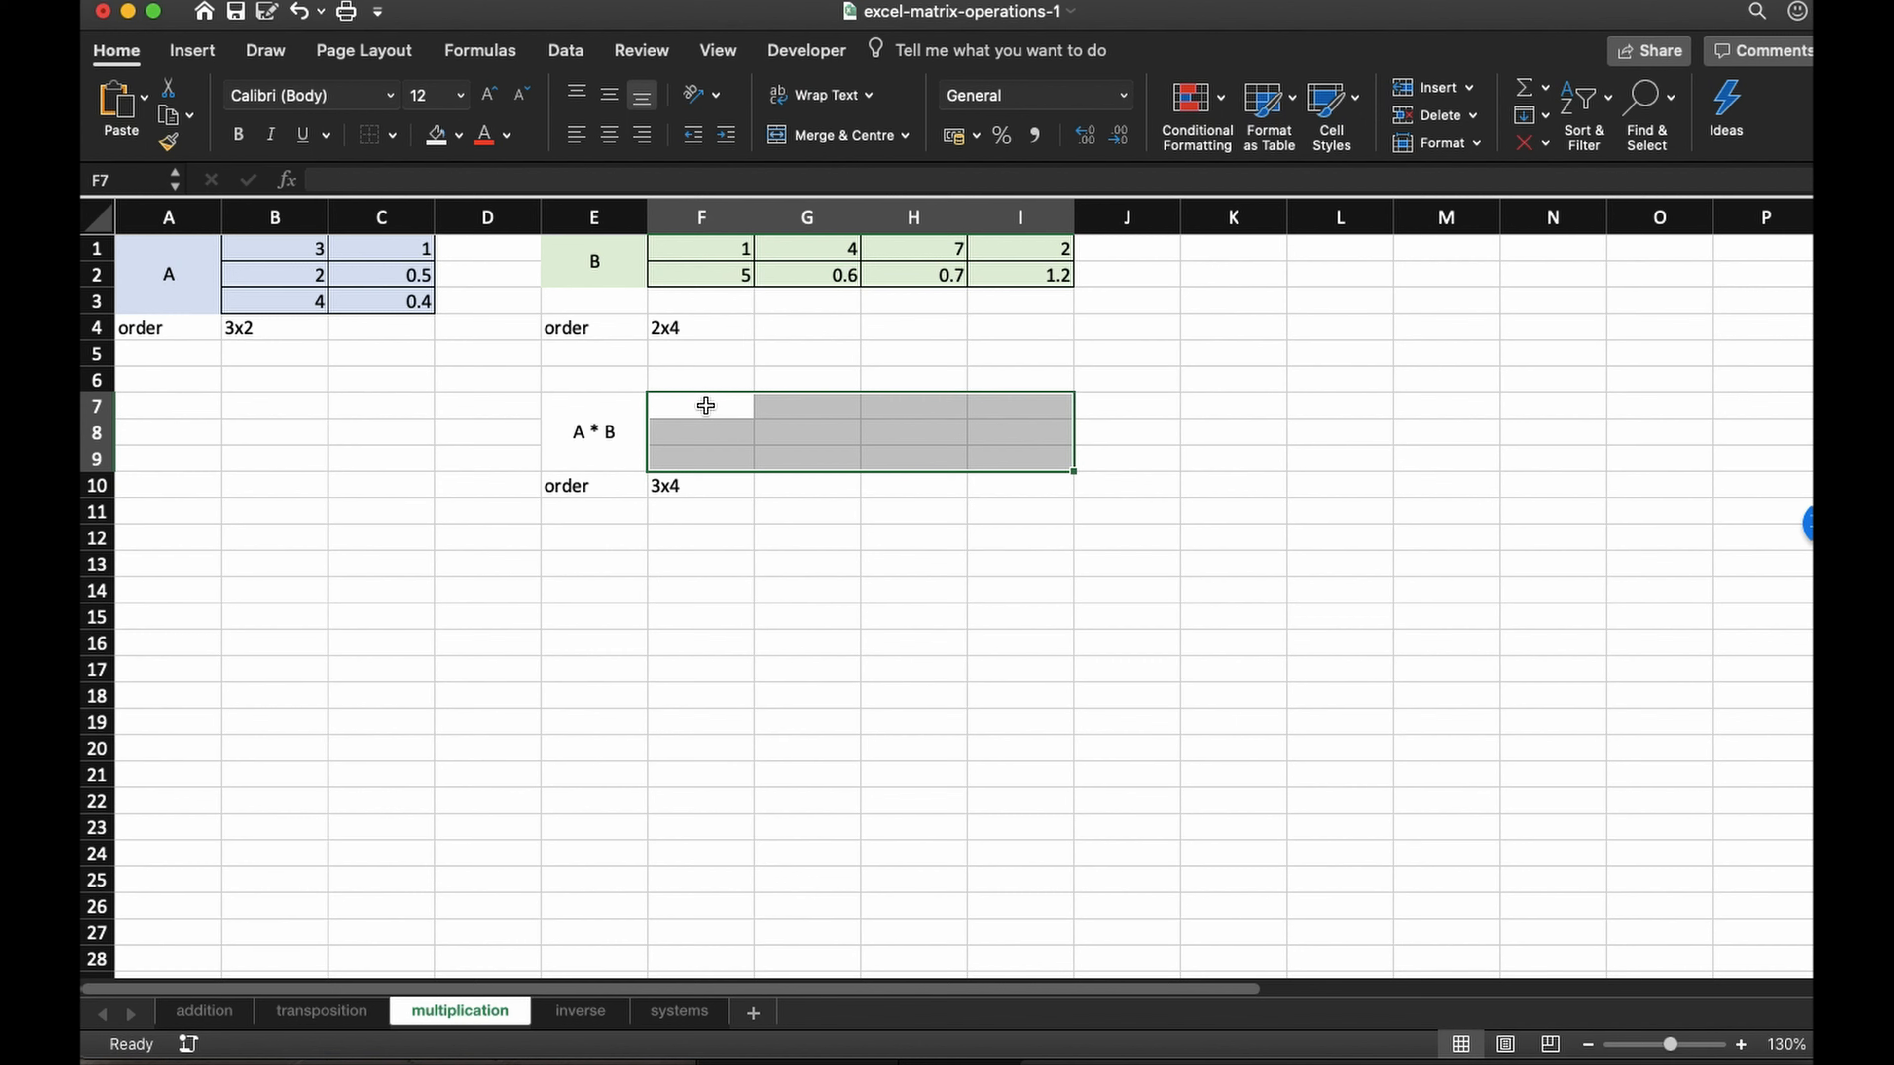
{"action": "type", "text": "="}
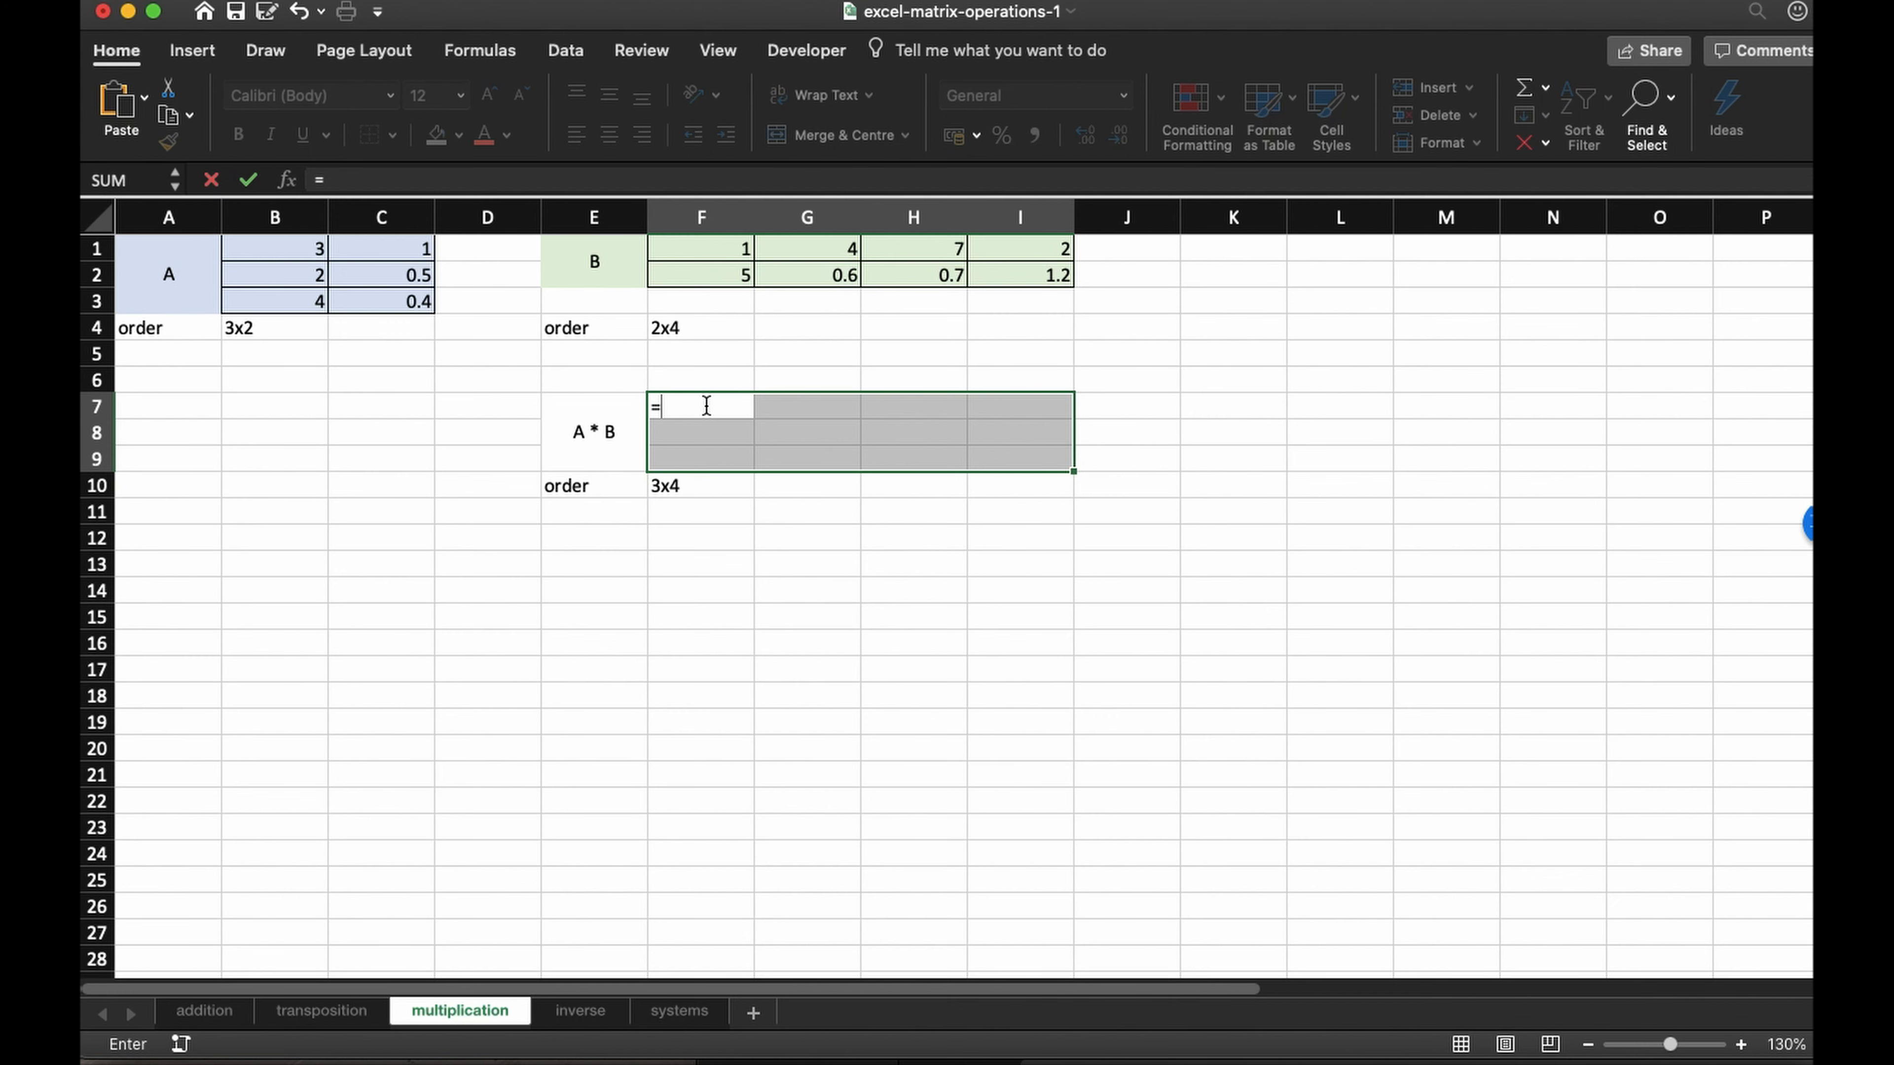
{"action": "type", "text": "MMUL"}
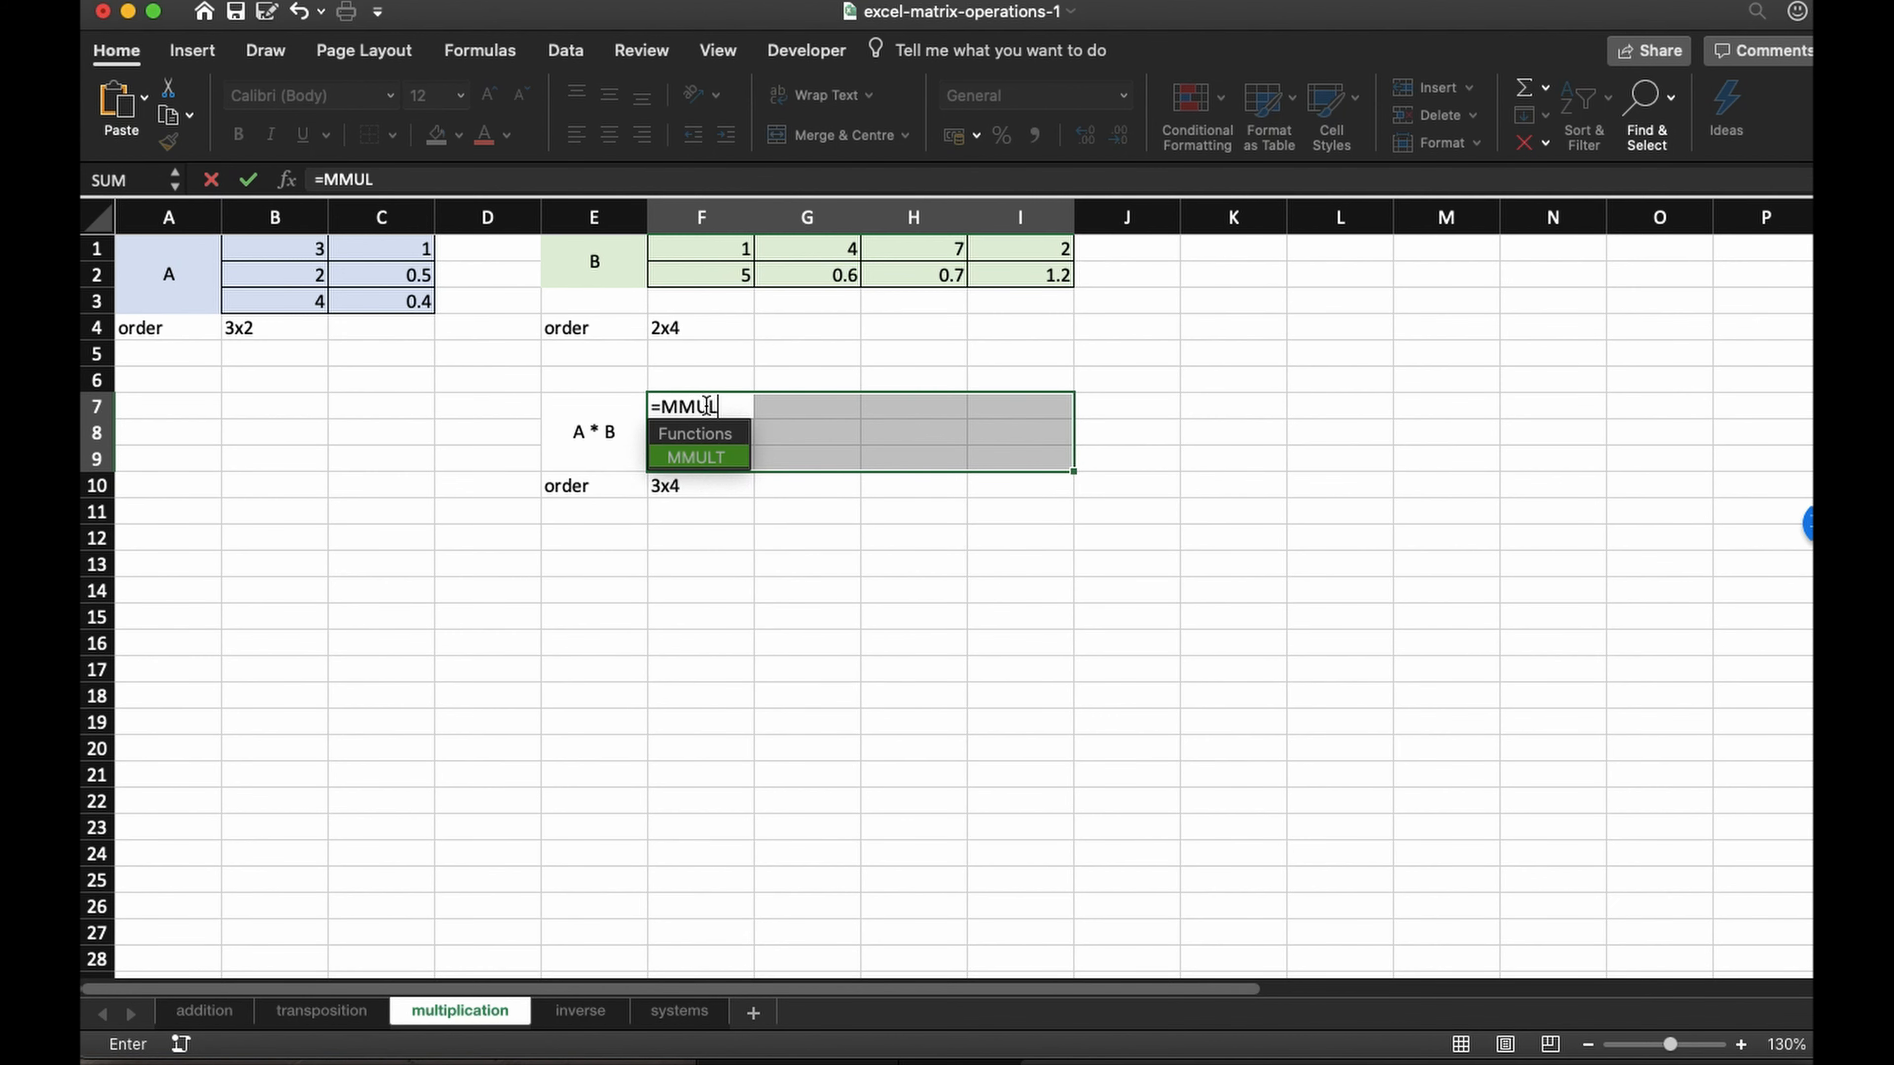
{"action": "type", "text": "T("}
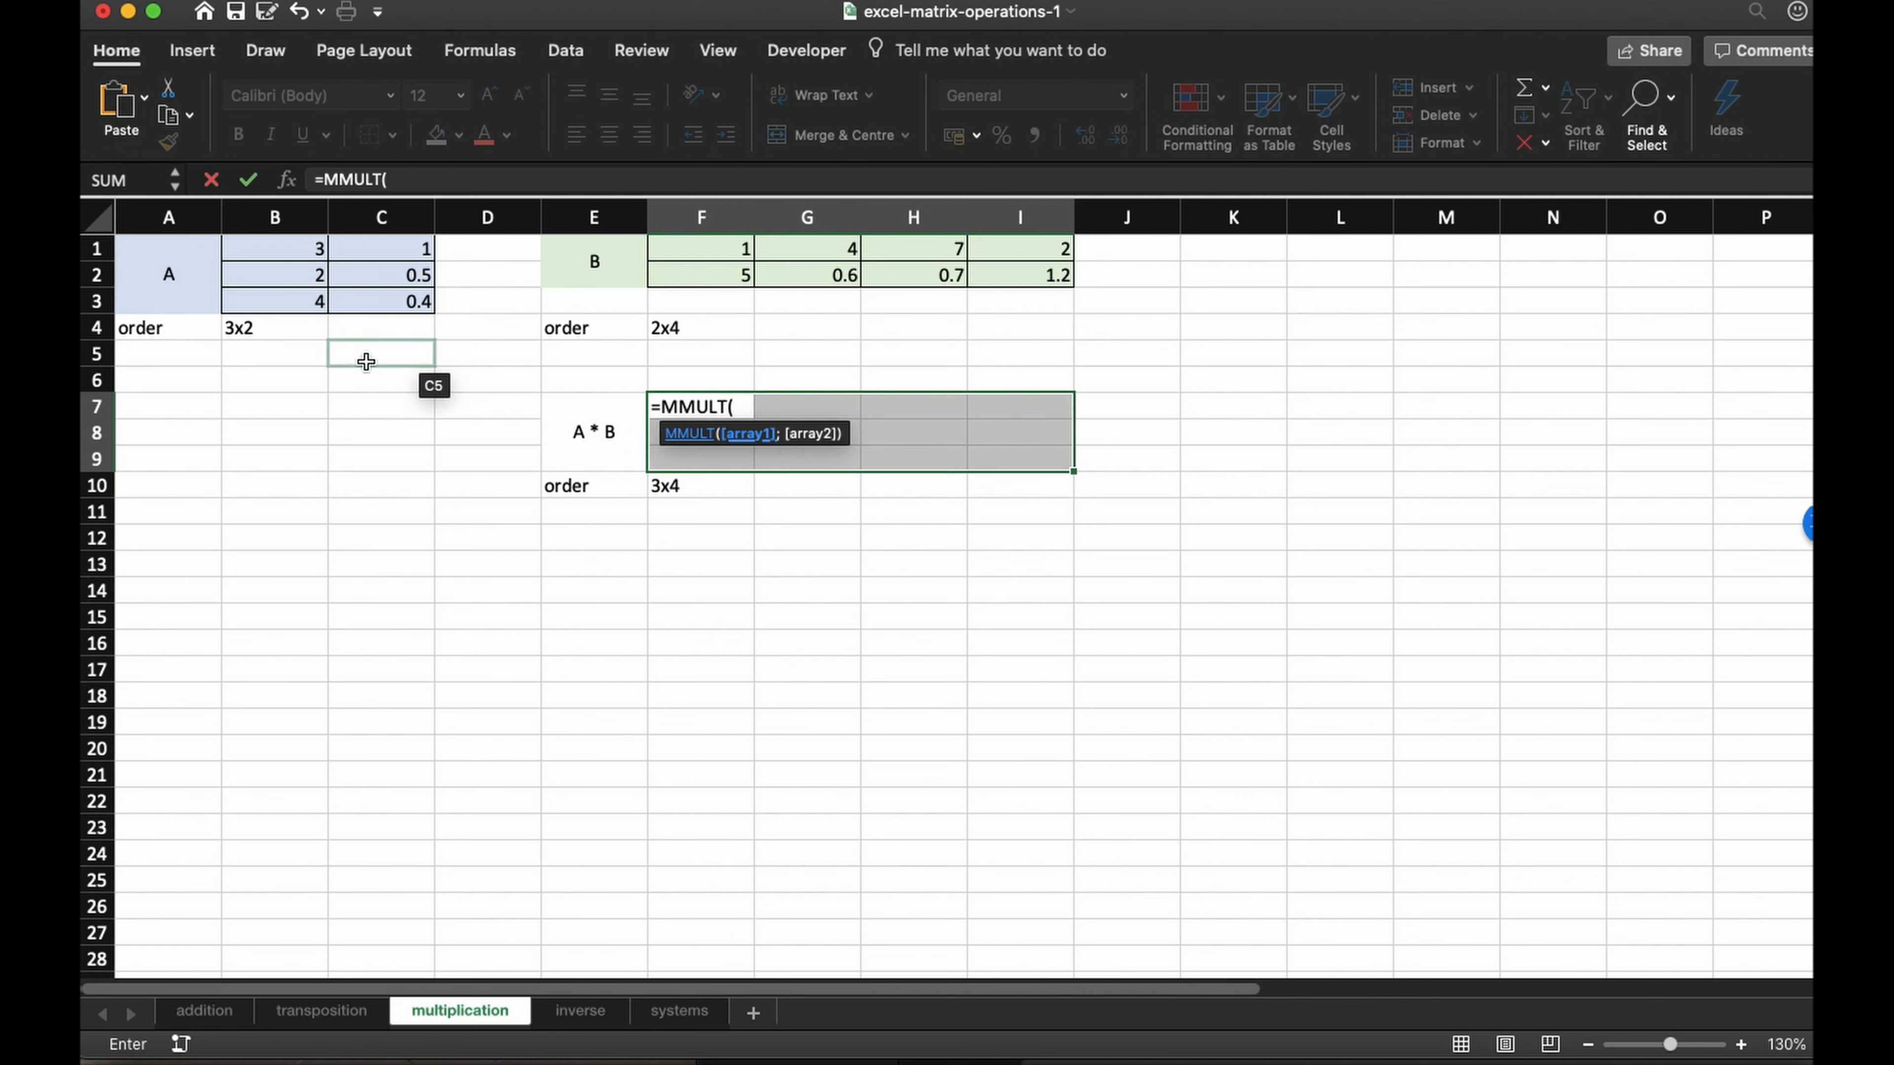
{"action": "left_click_drag", "start_coordinate": [302, 248], "coordinate": [363, 298]}
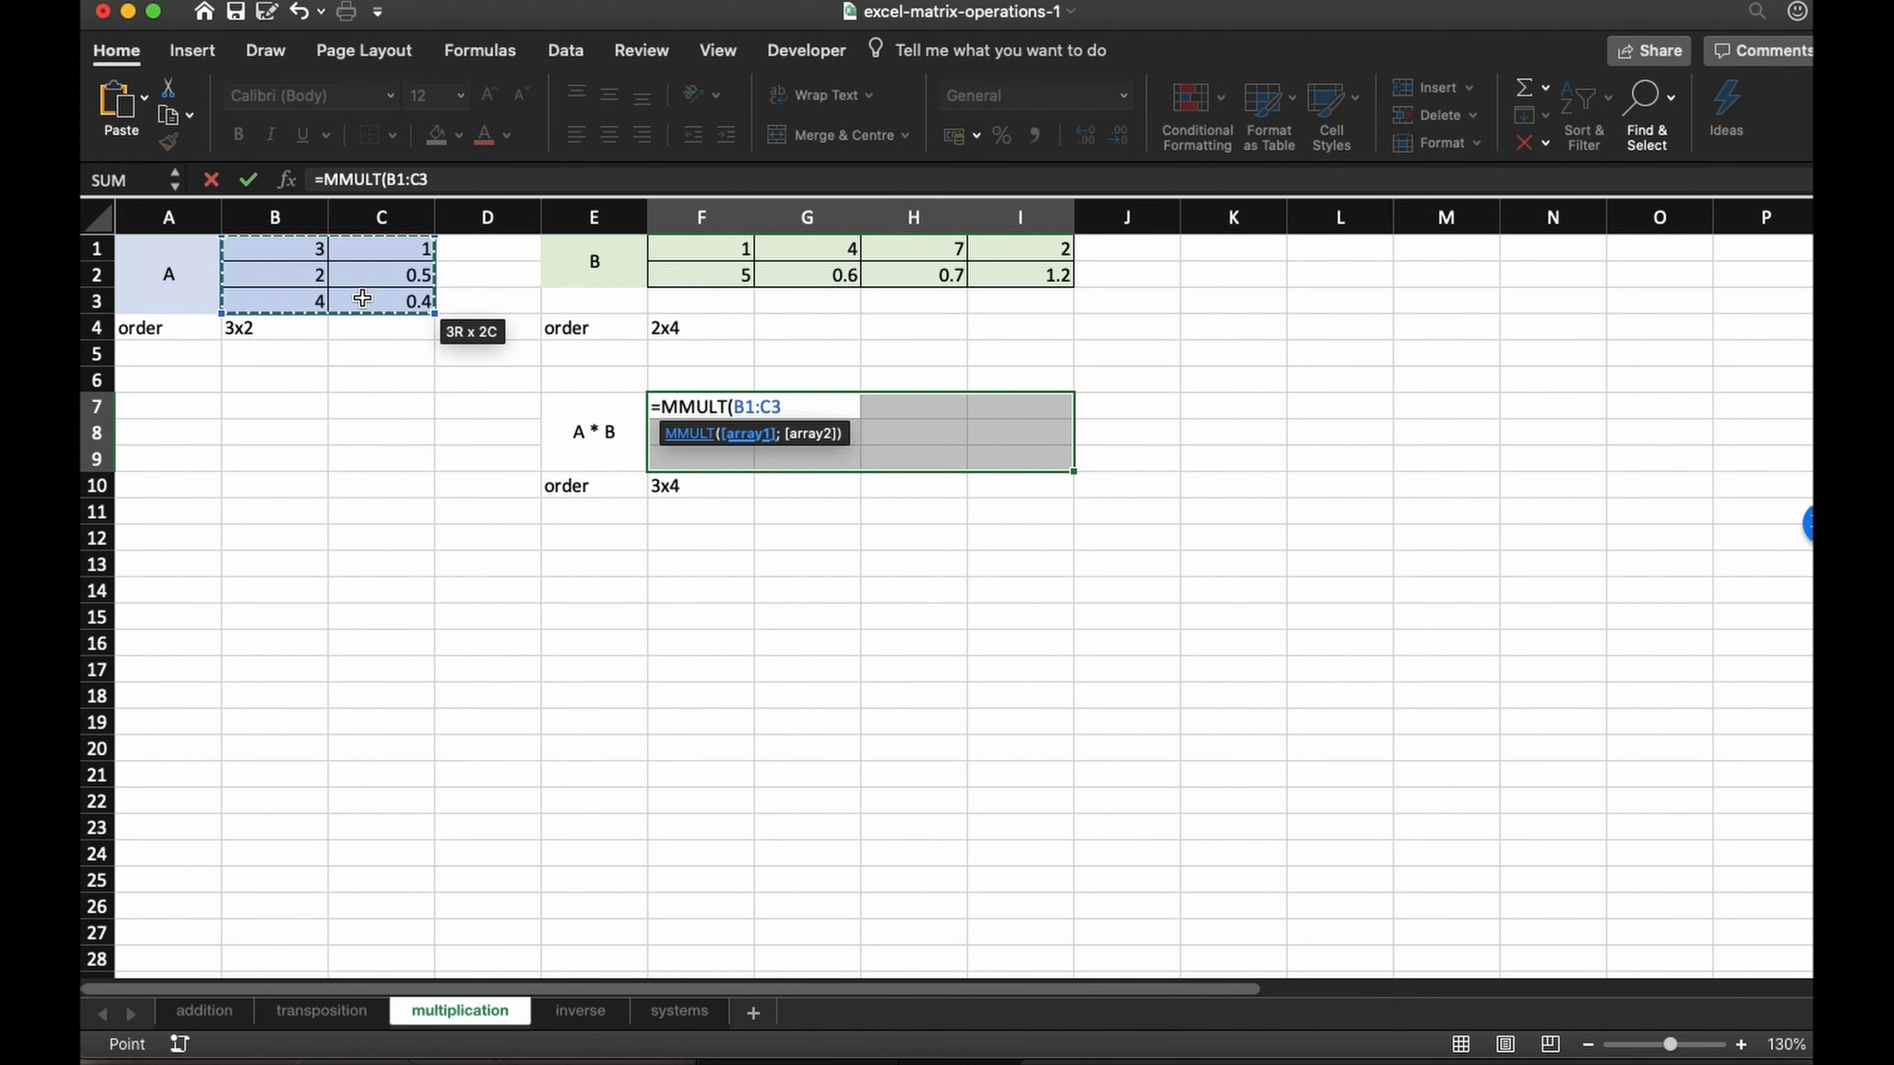
{"action": "type", "text": ";"}
{"action": "left_click_drag", "start_coordinate": [667, 247], "coordinate": [1012, 268]}
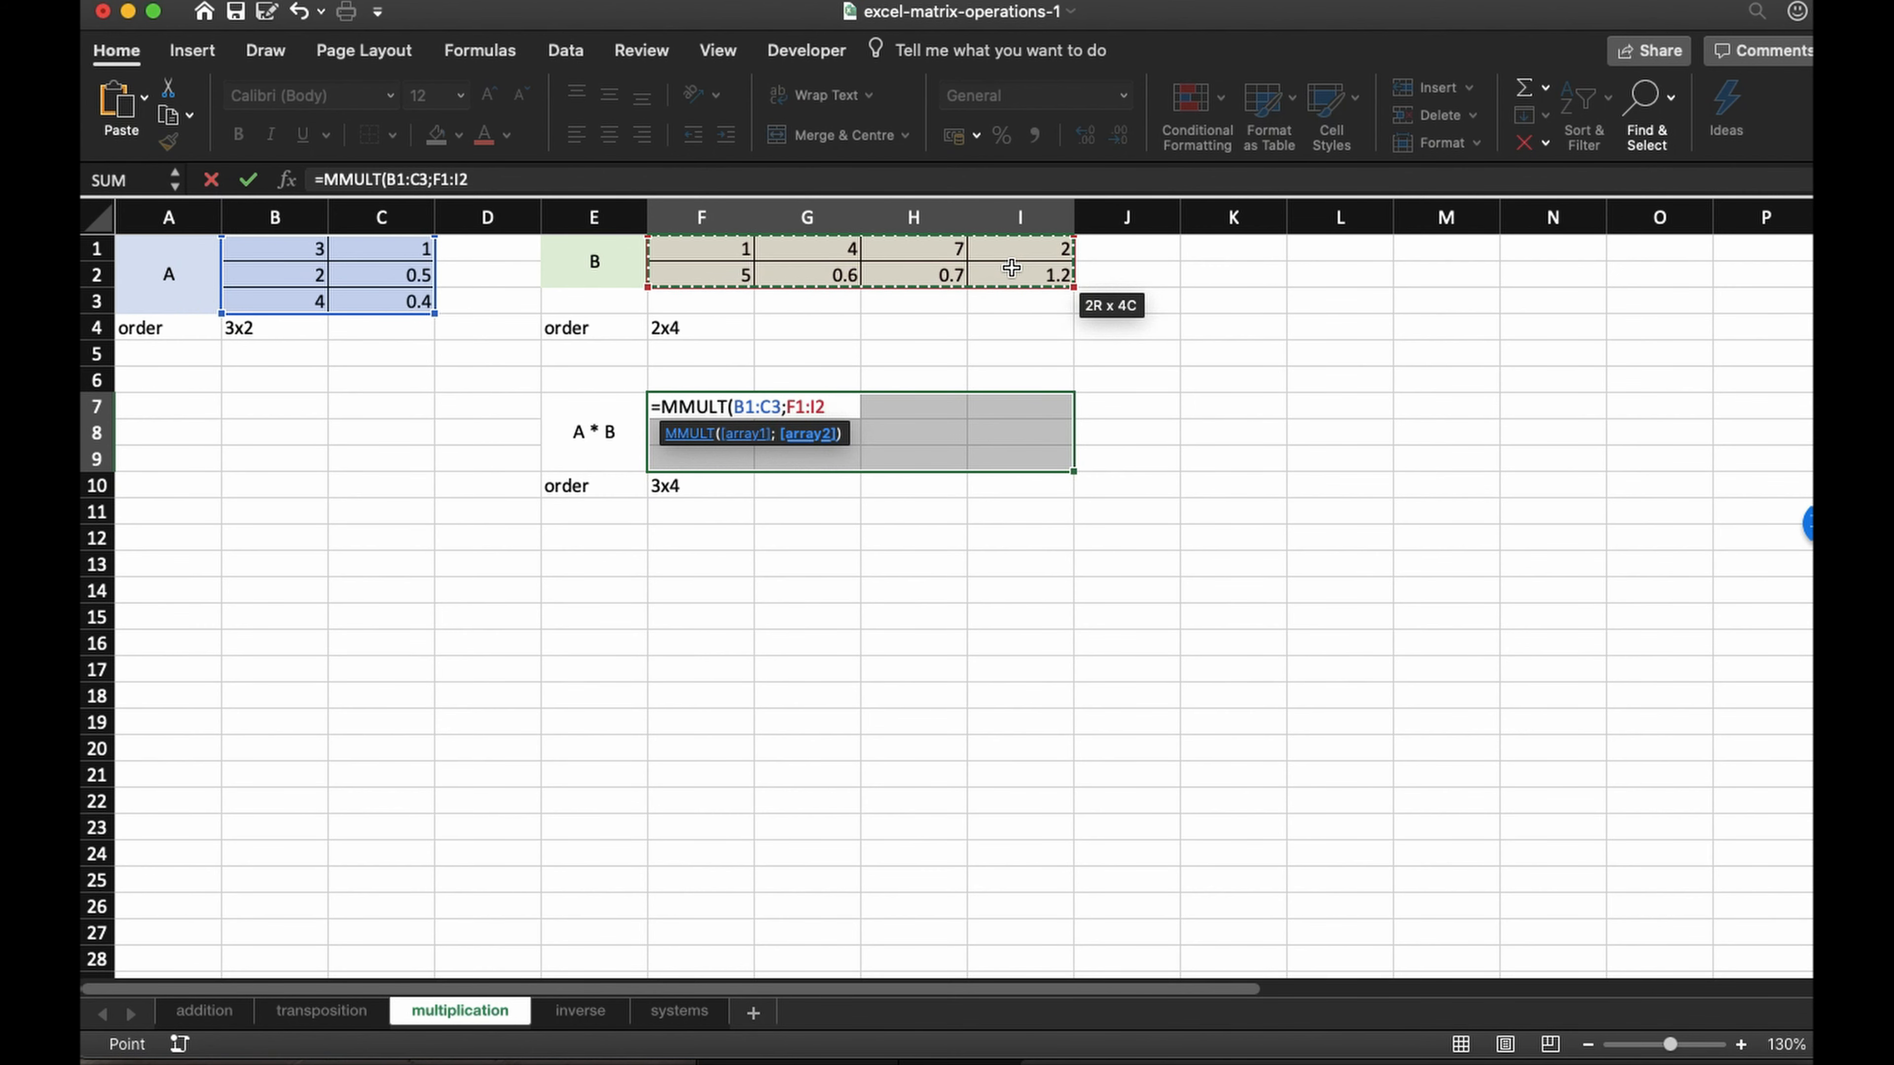
{"action": "type", "text": ")"}
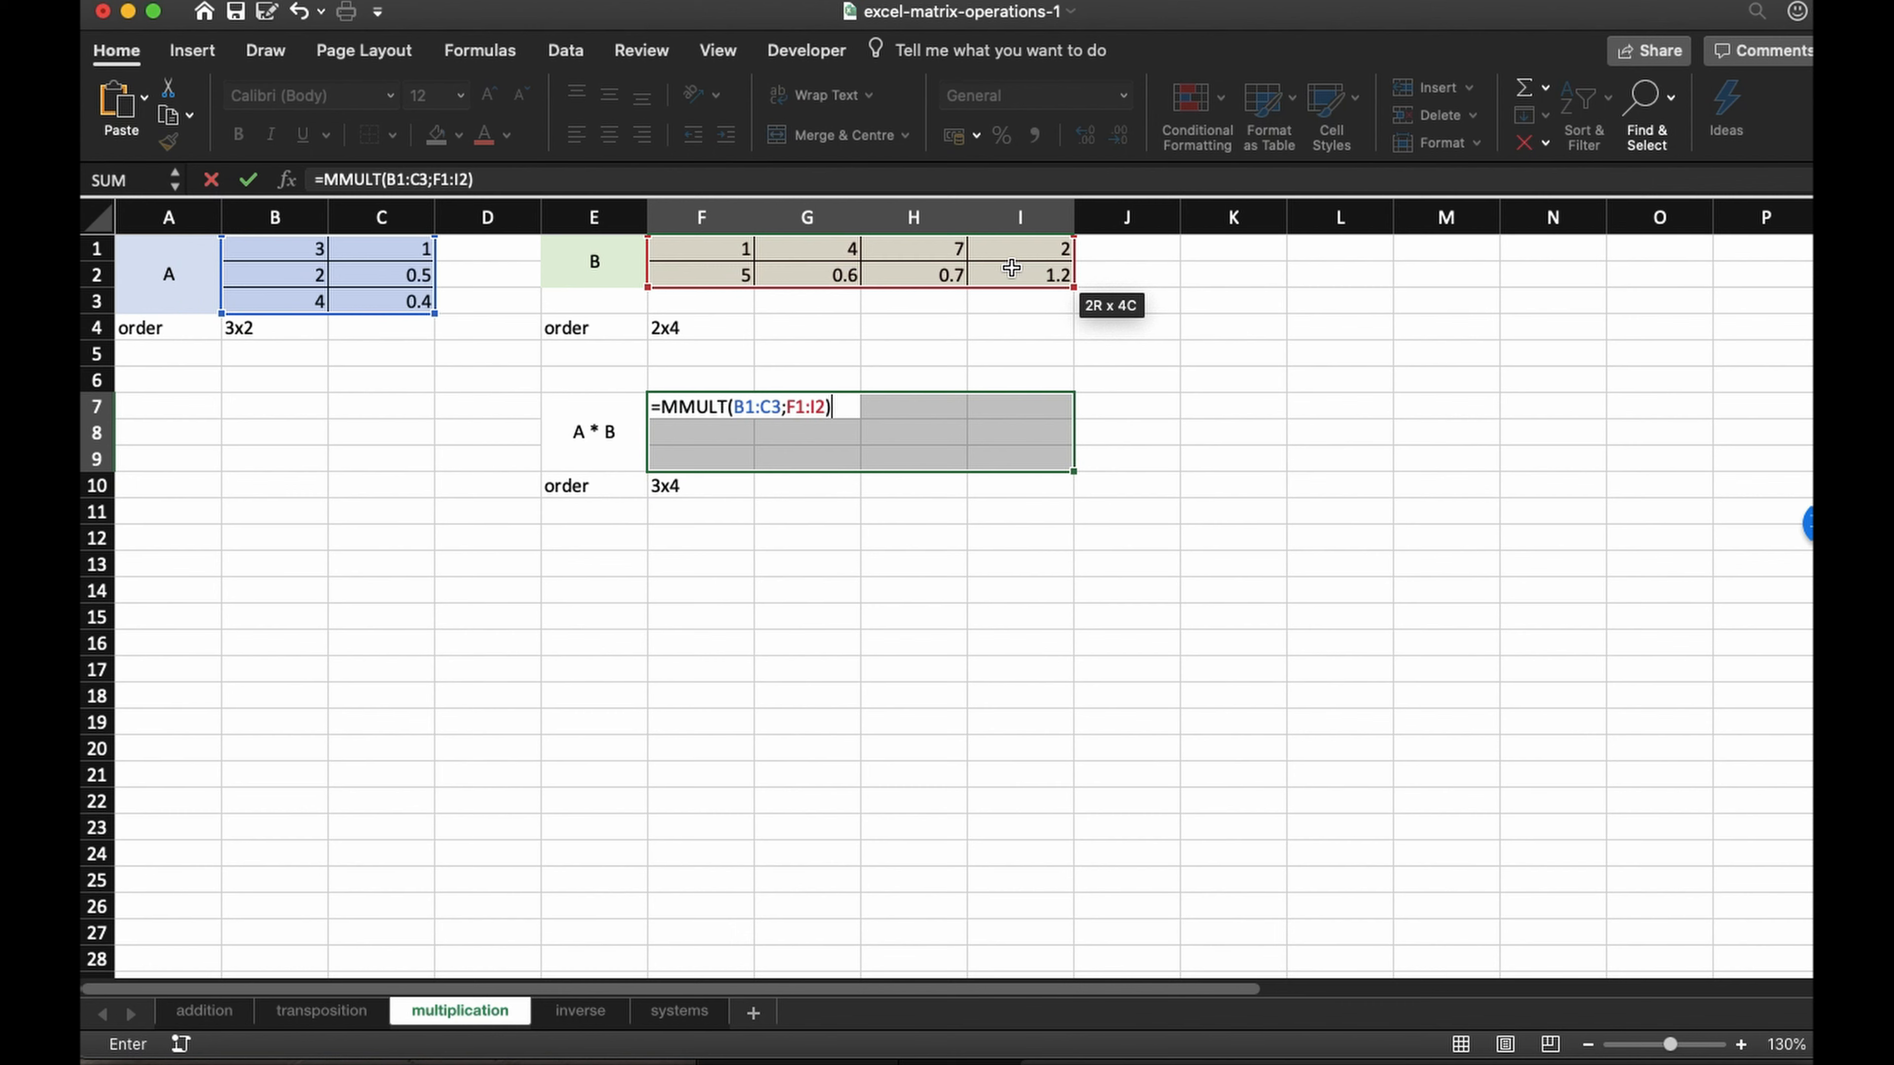
{"action": "key", "text": "ctrl+shift+Return"}
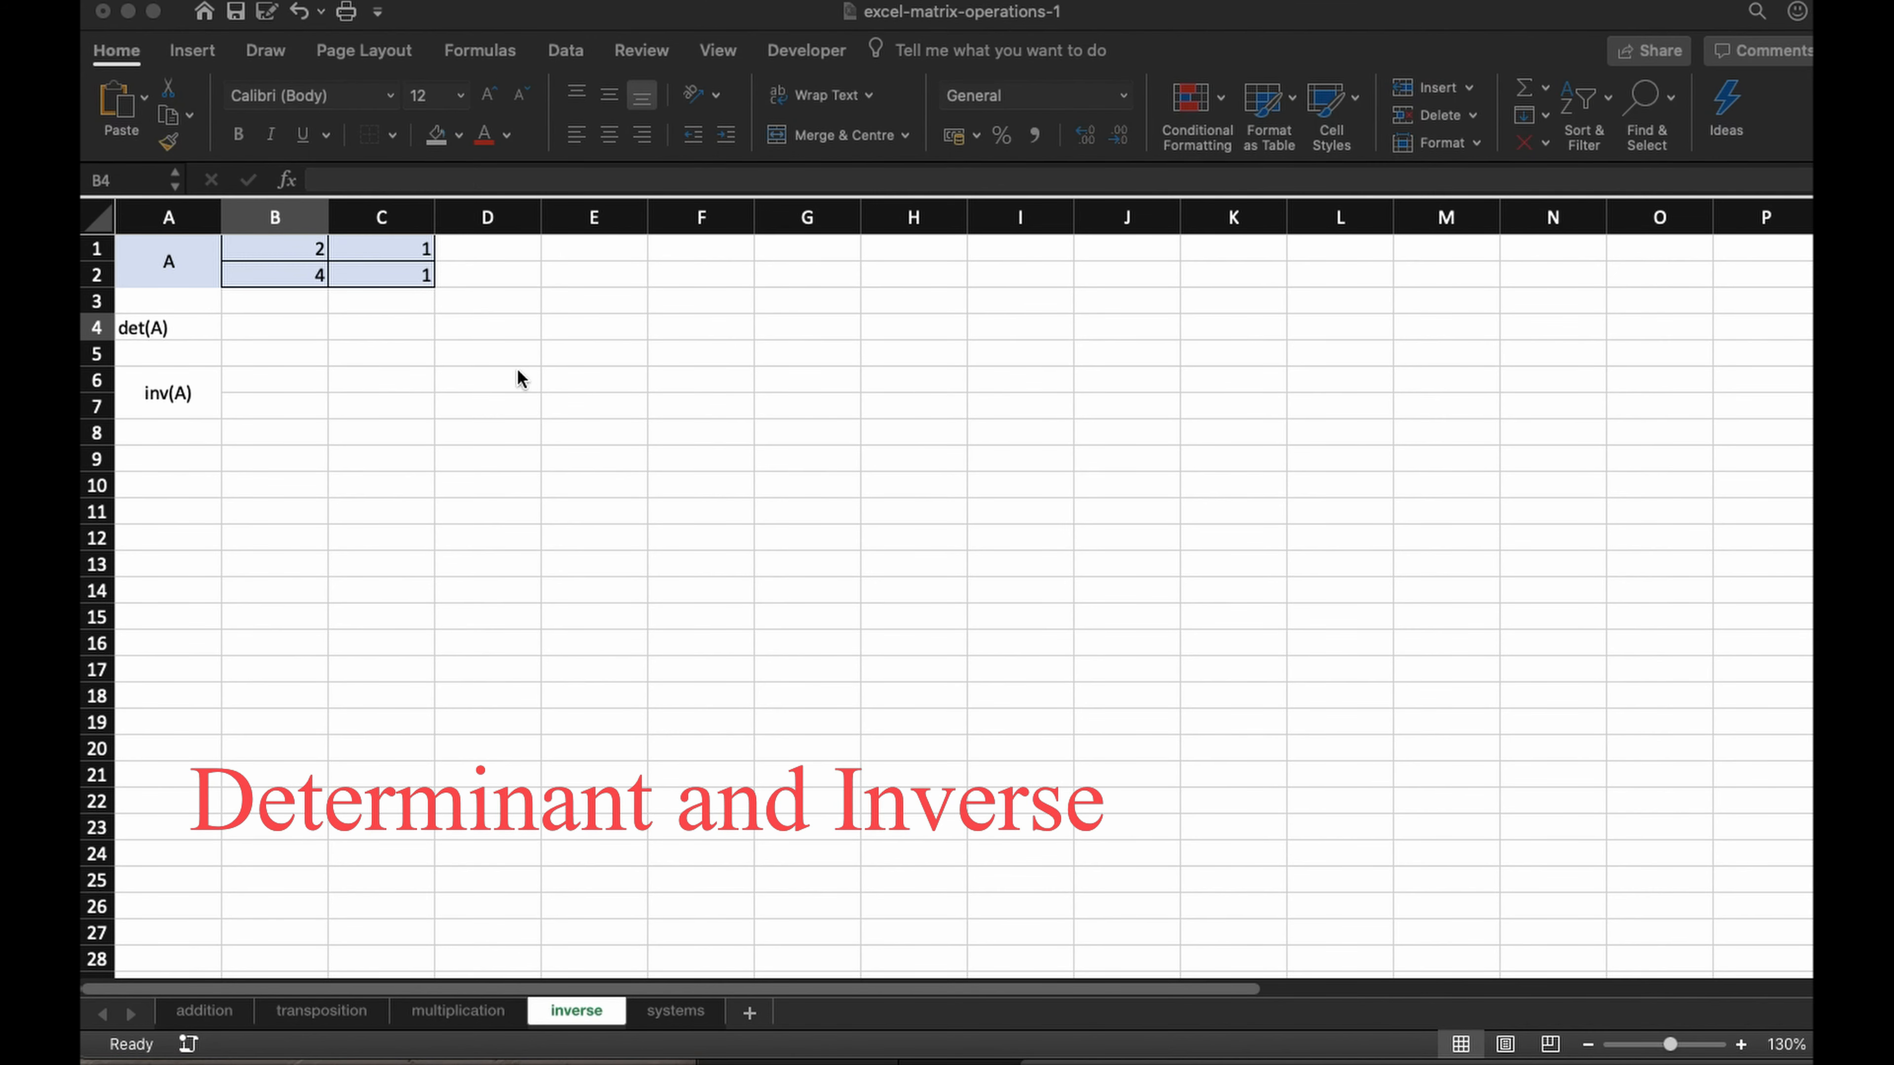
- Calculate the determinant of matrix A in B4 on the inverse sheet with the formula =MDETERM(B1:C2)
{"action": "left_click", "coordinate": [302, 325]}
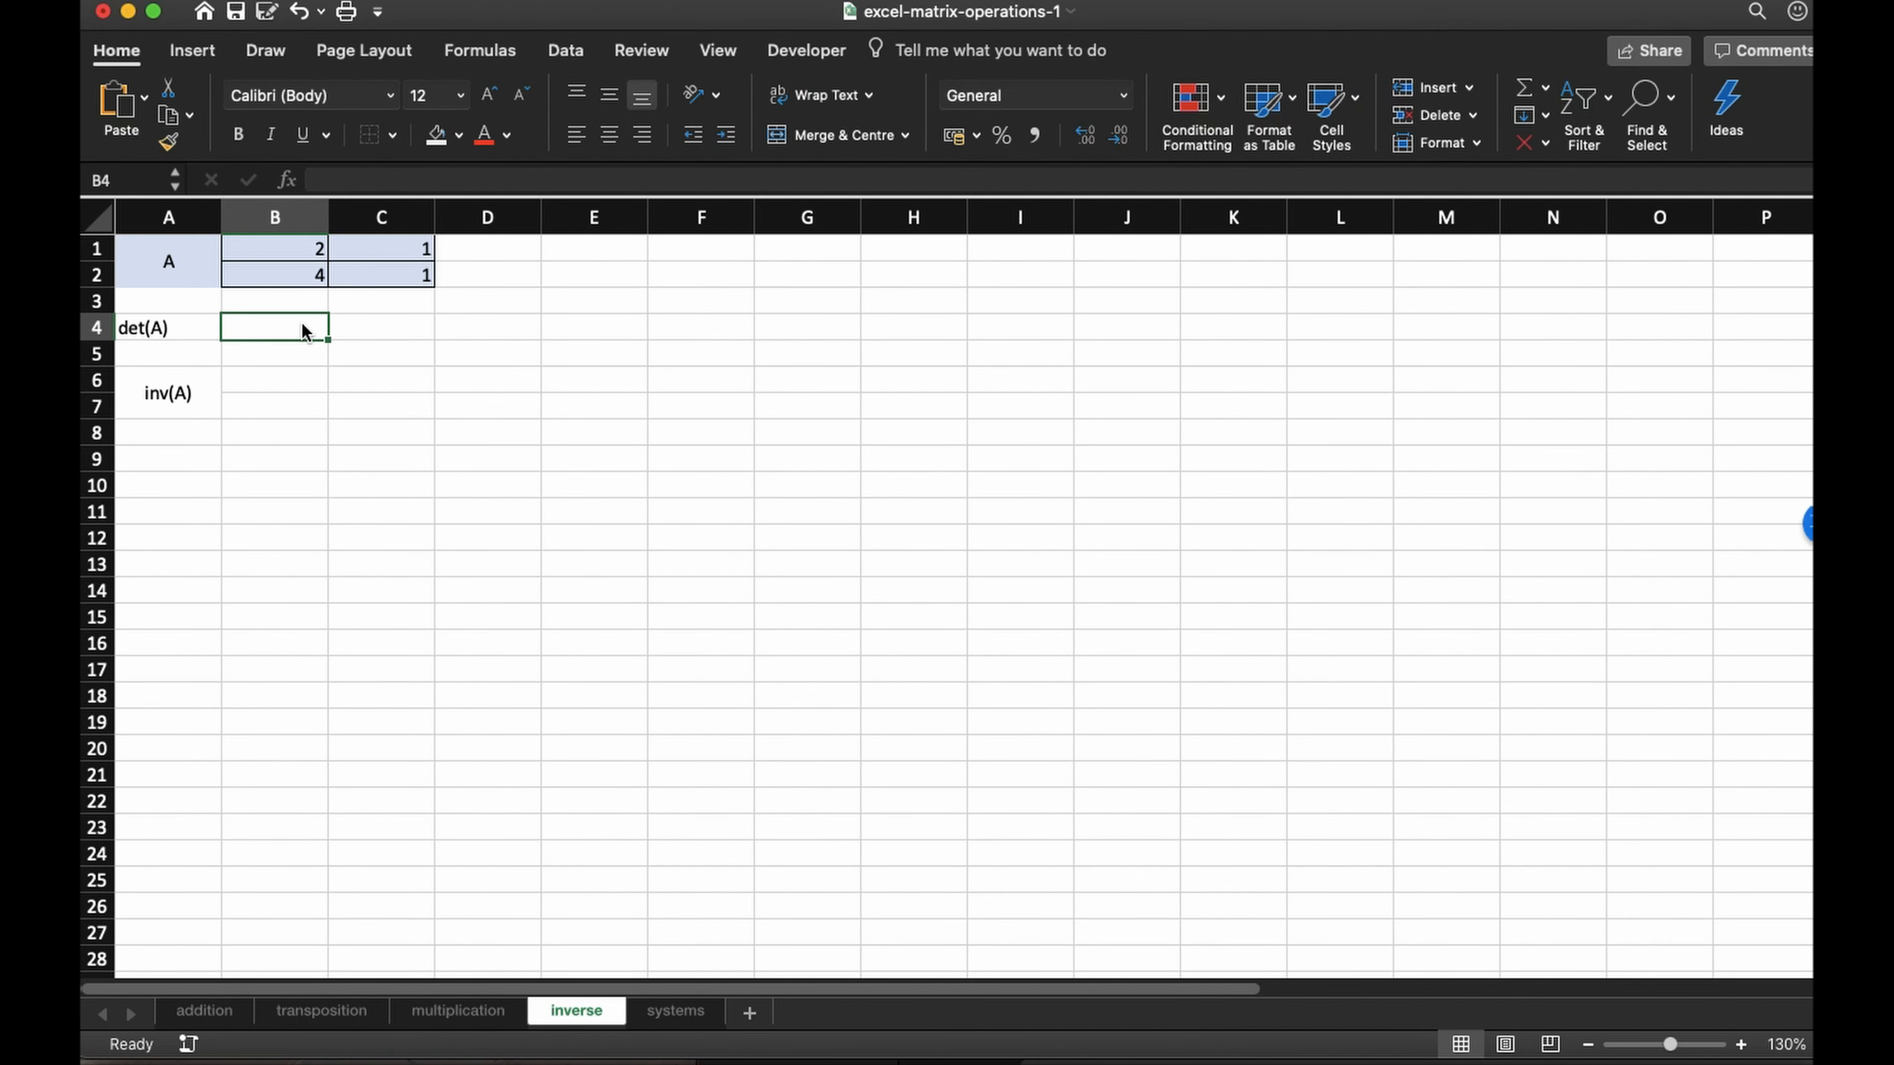
{"action": "type", "text": "=M"}
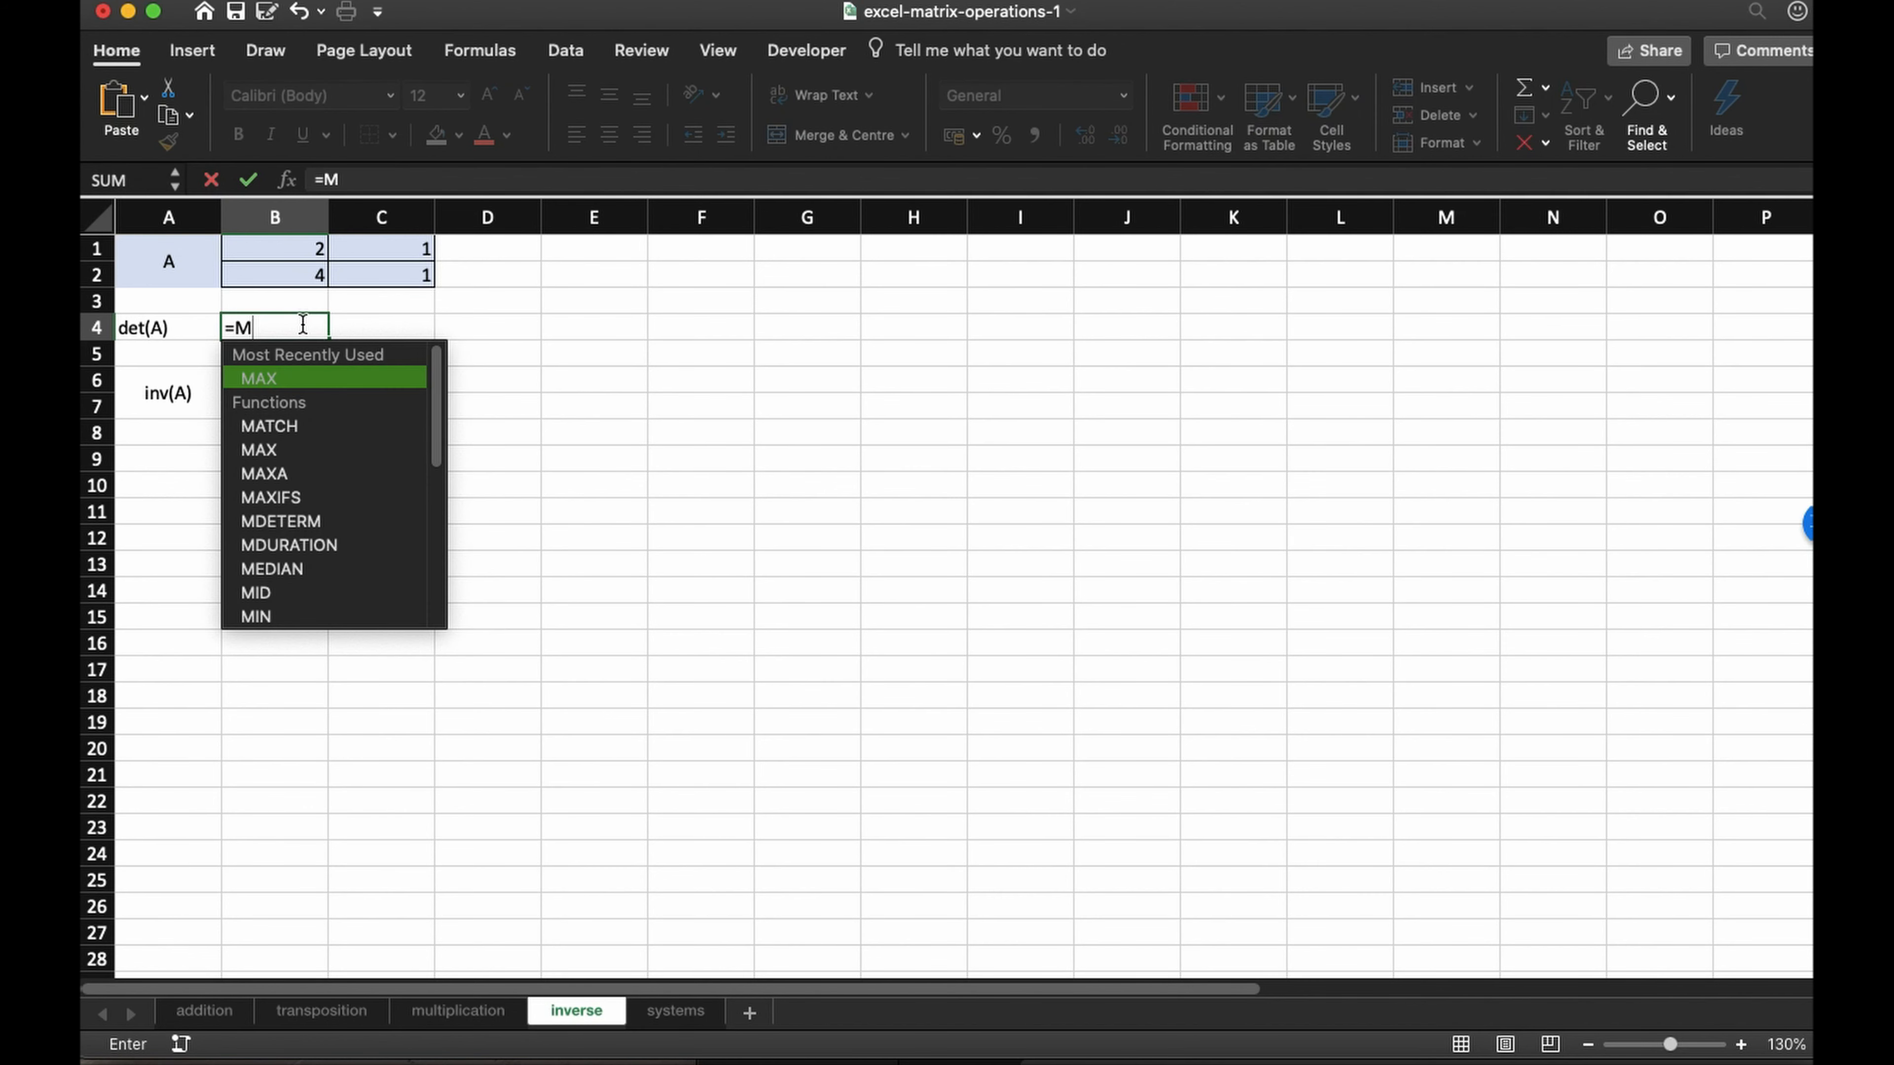
{"action": "type", "text": "D"}
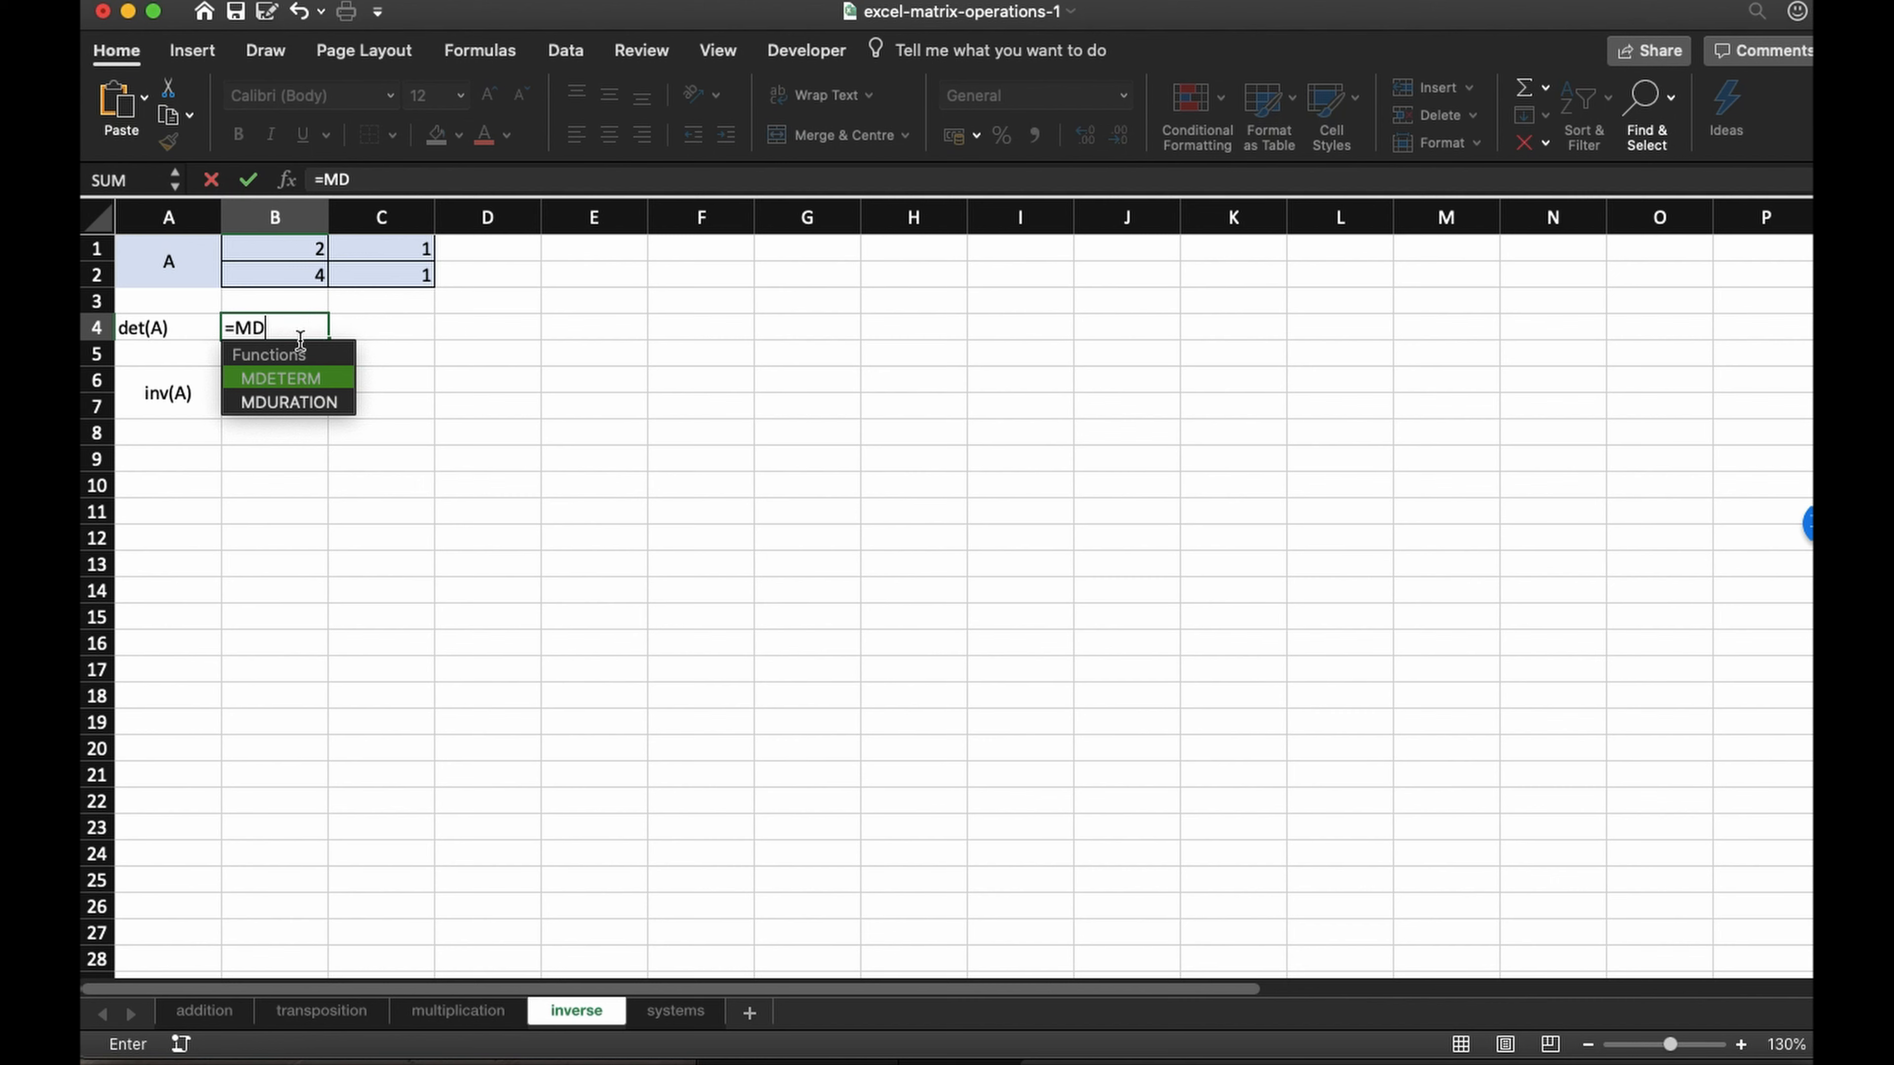
{"action": "double_click", "coordinate": [298, 376]}
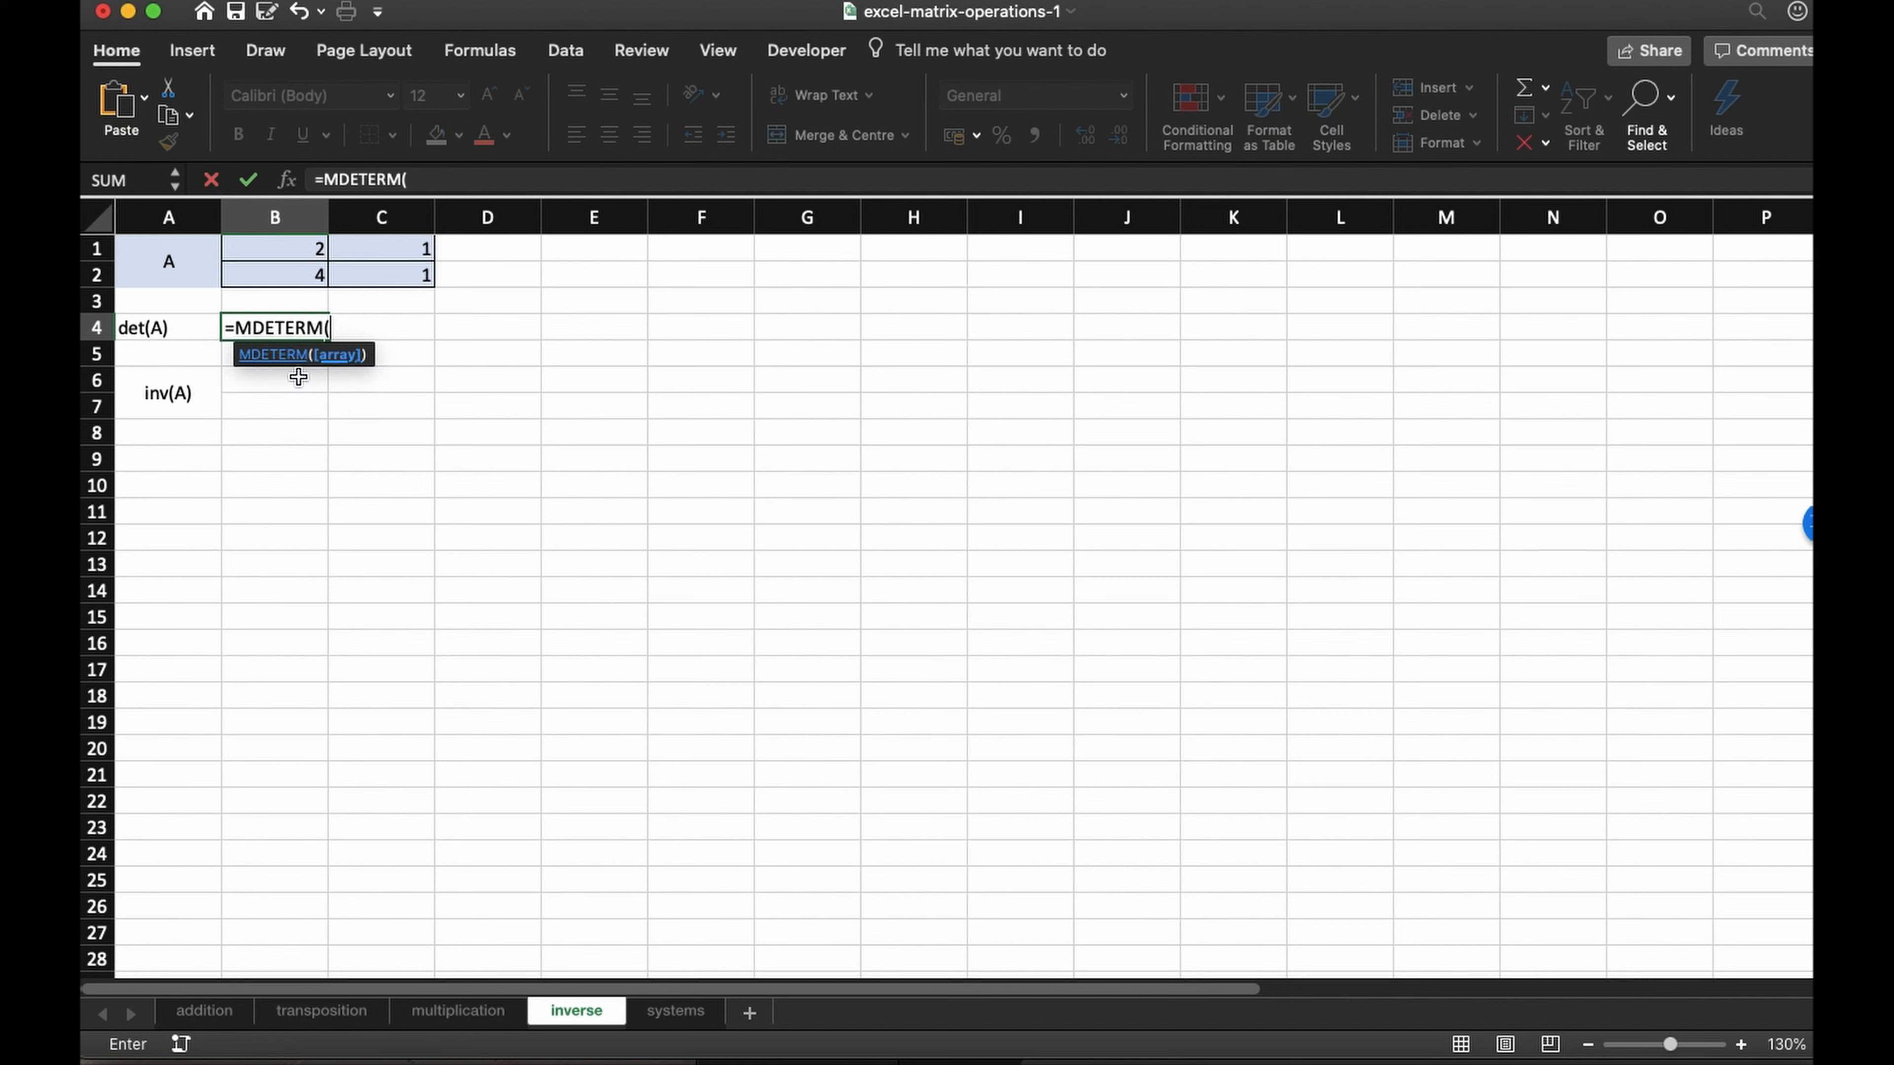
{"action": "left_click_drag", "start_coordinate": [276, 252], "coordinate": [388, 274]}
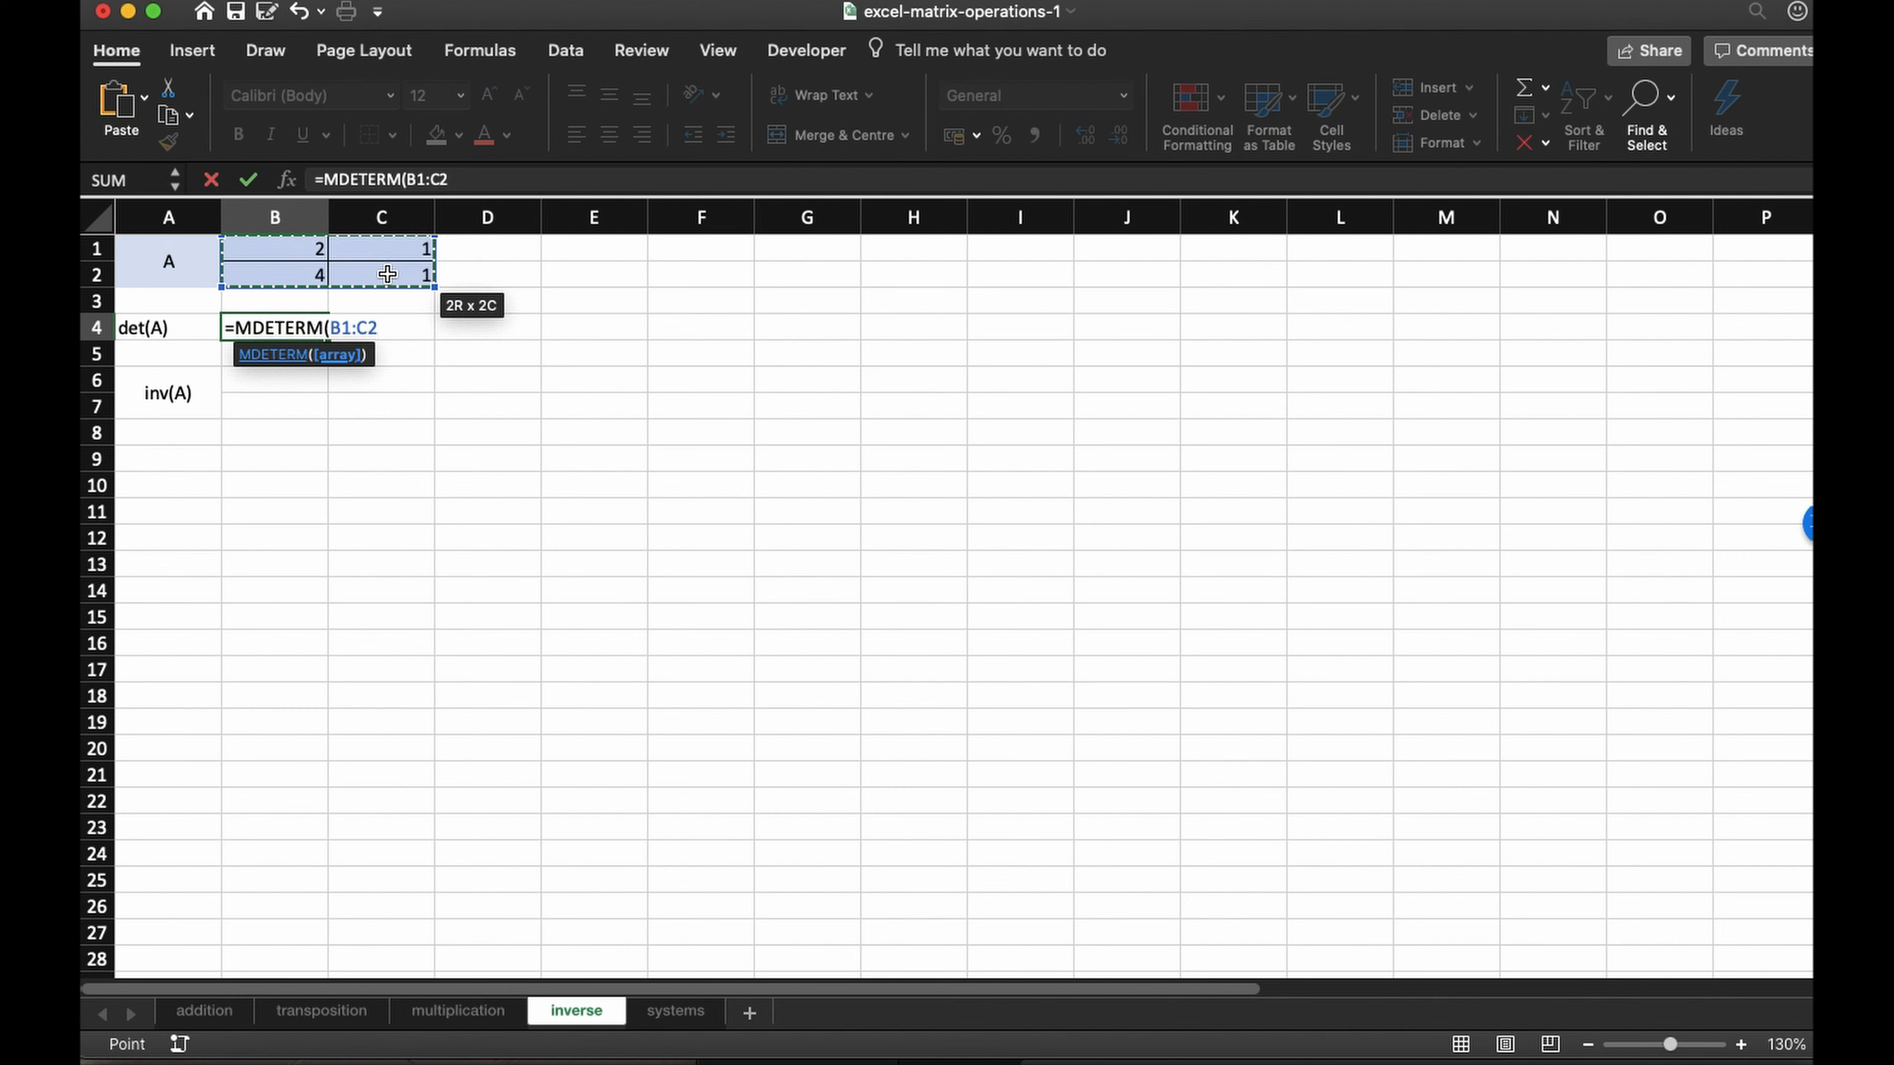
{"action": "type", "text": ")"}
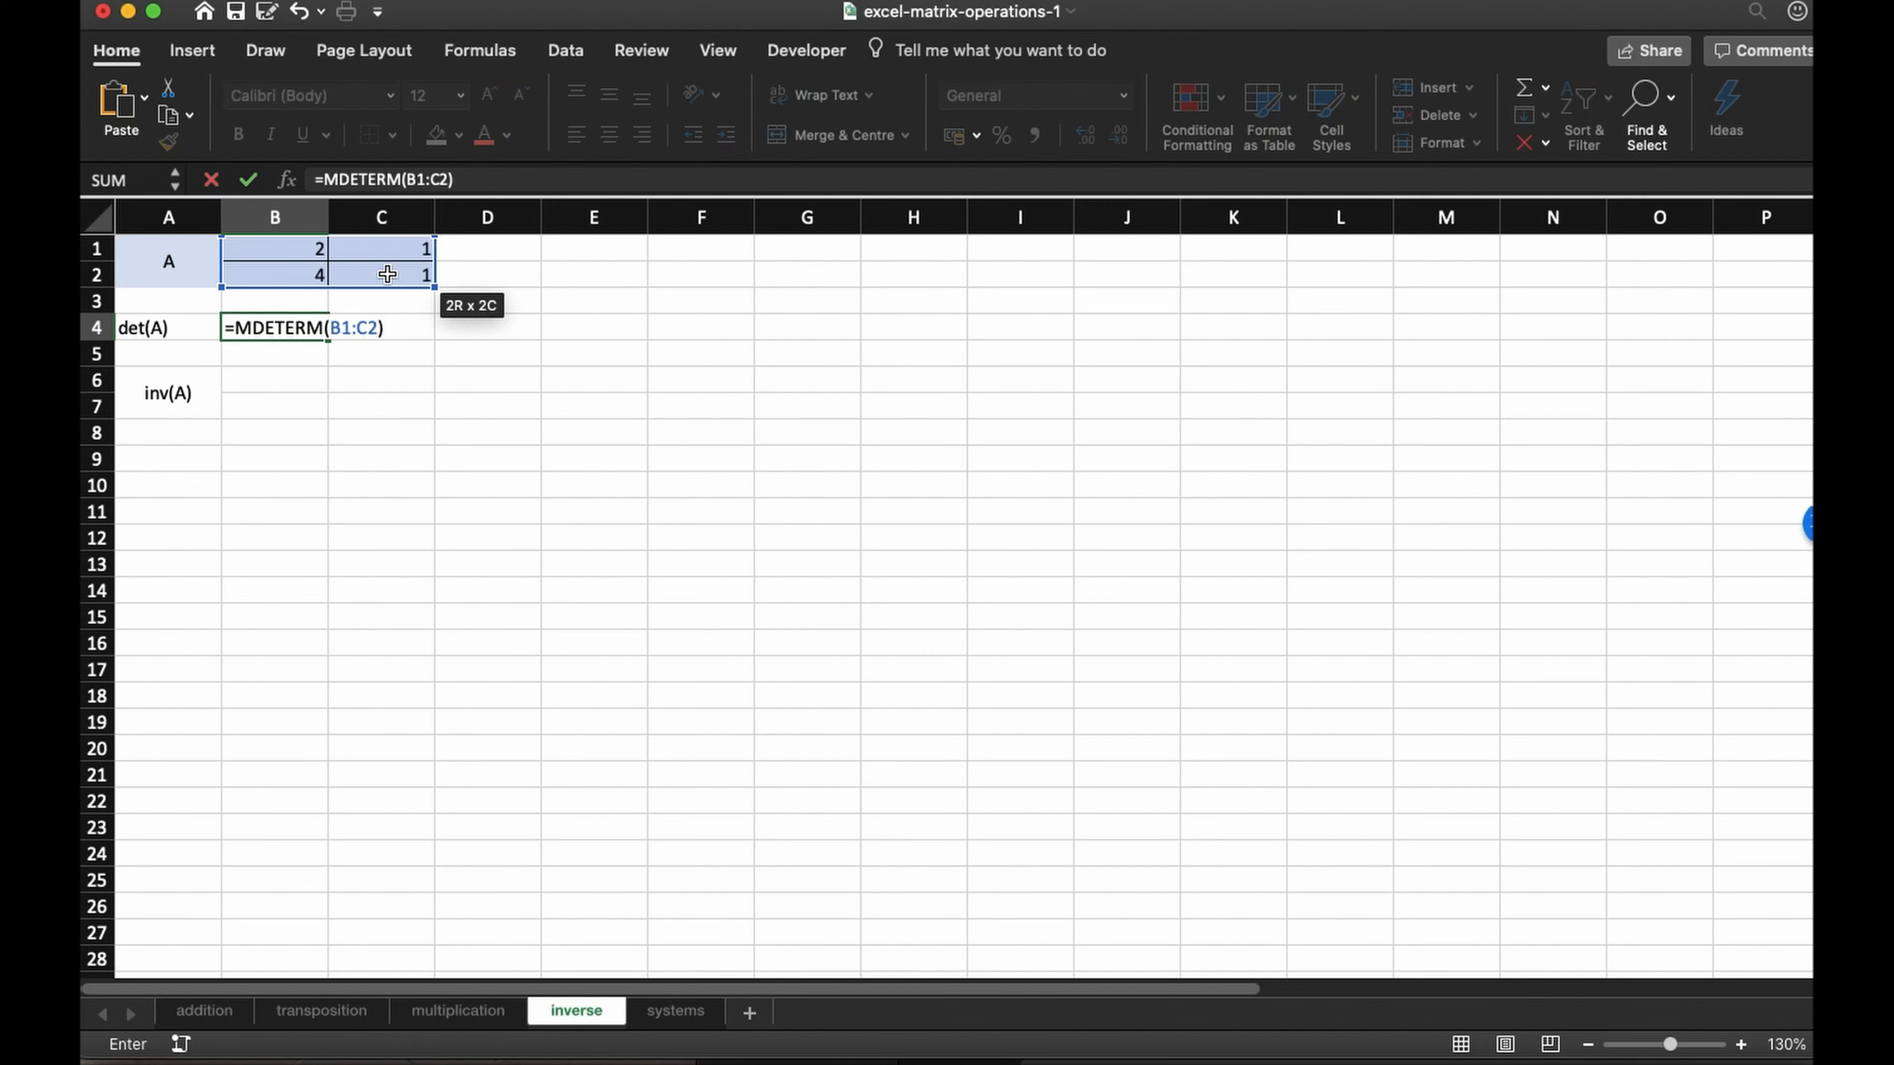
{"action": "key", "text": "Return"}
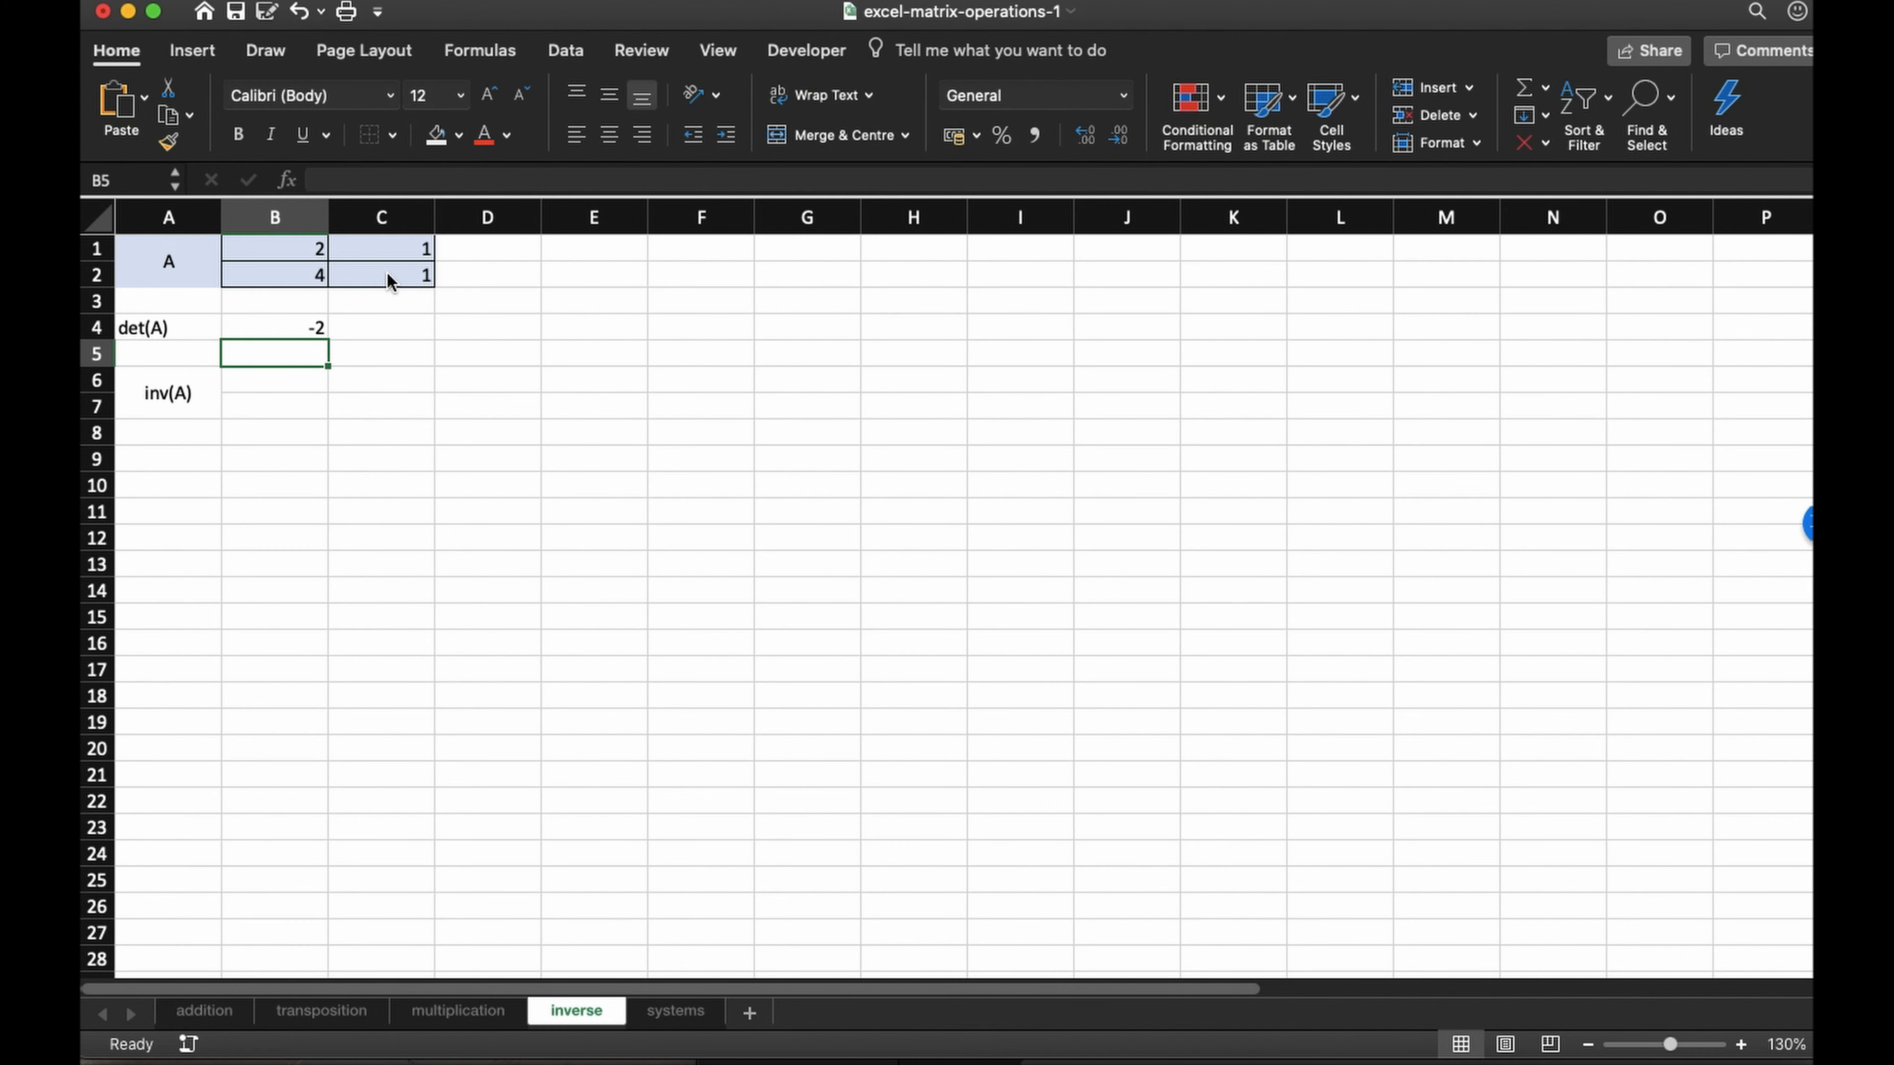
- Begin a MINVERSE formula across the range B6:C7 for the inverse of matrix A
{"action": "key", "text": "Down"}
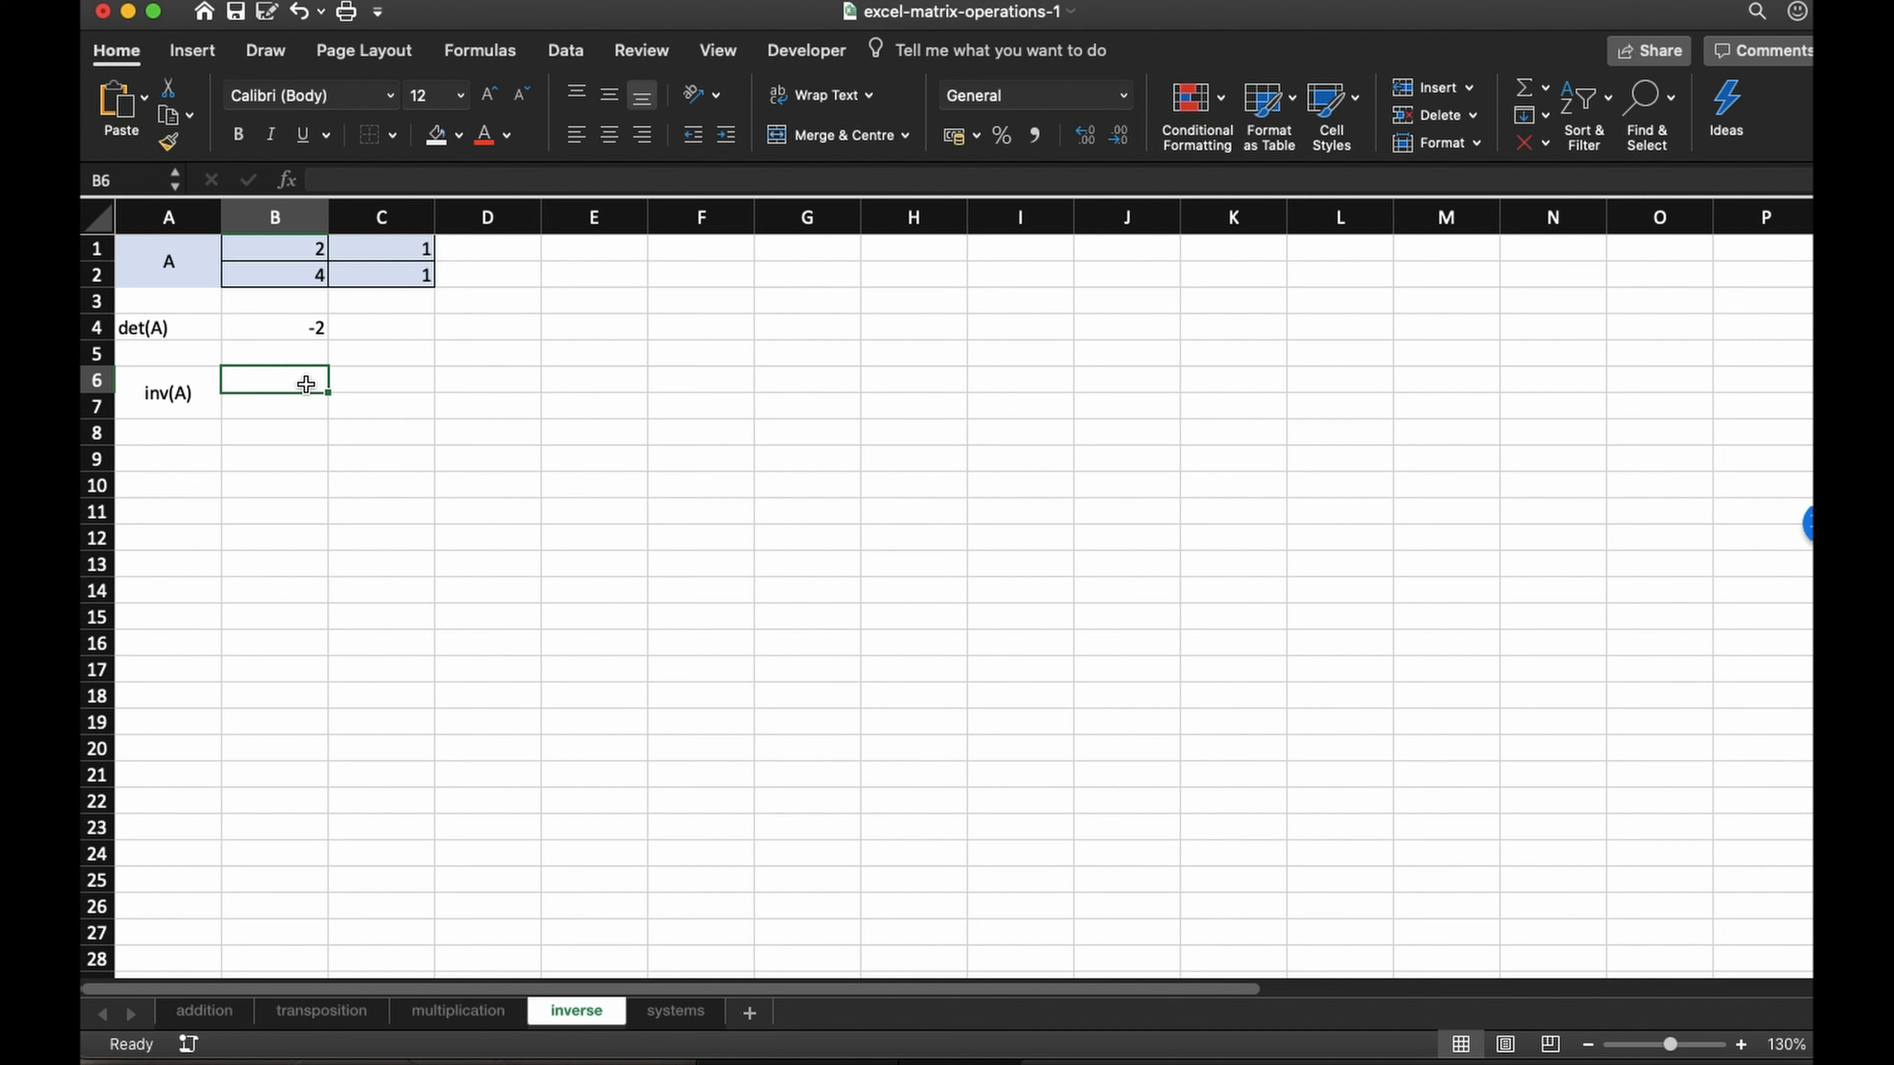
{"action": "key", "text": "shift+Right"}
{"action": "key", "text": "shift+Down"}
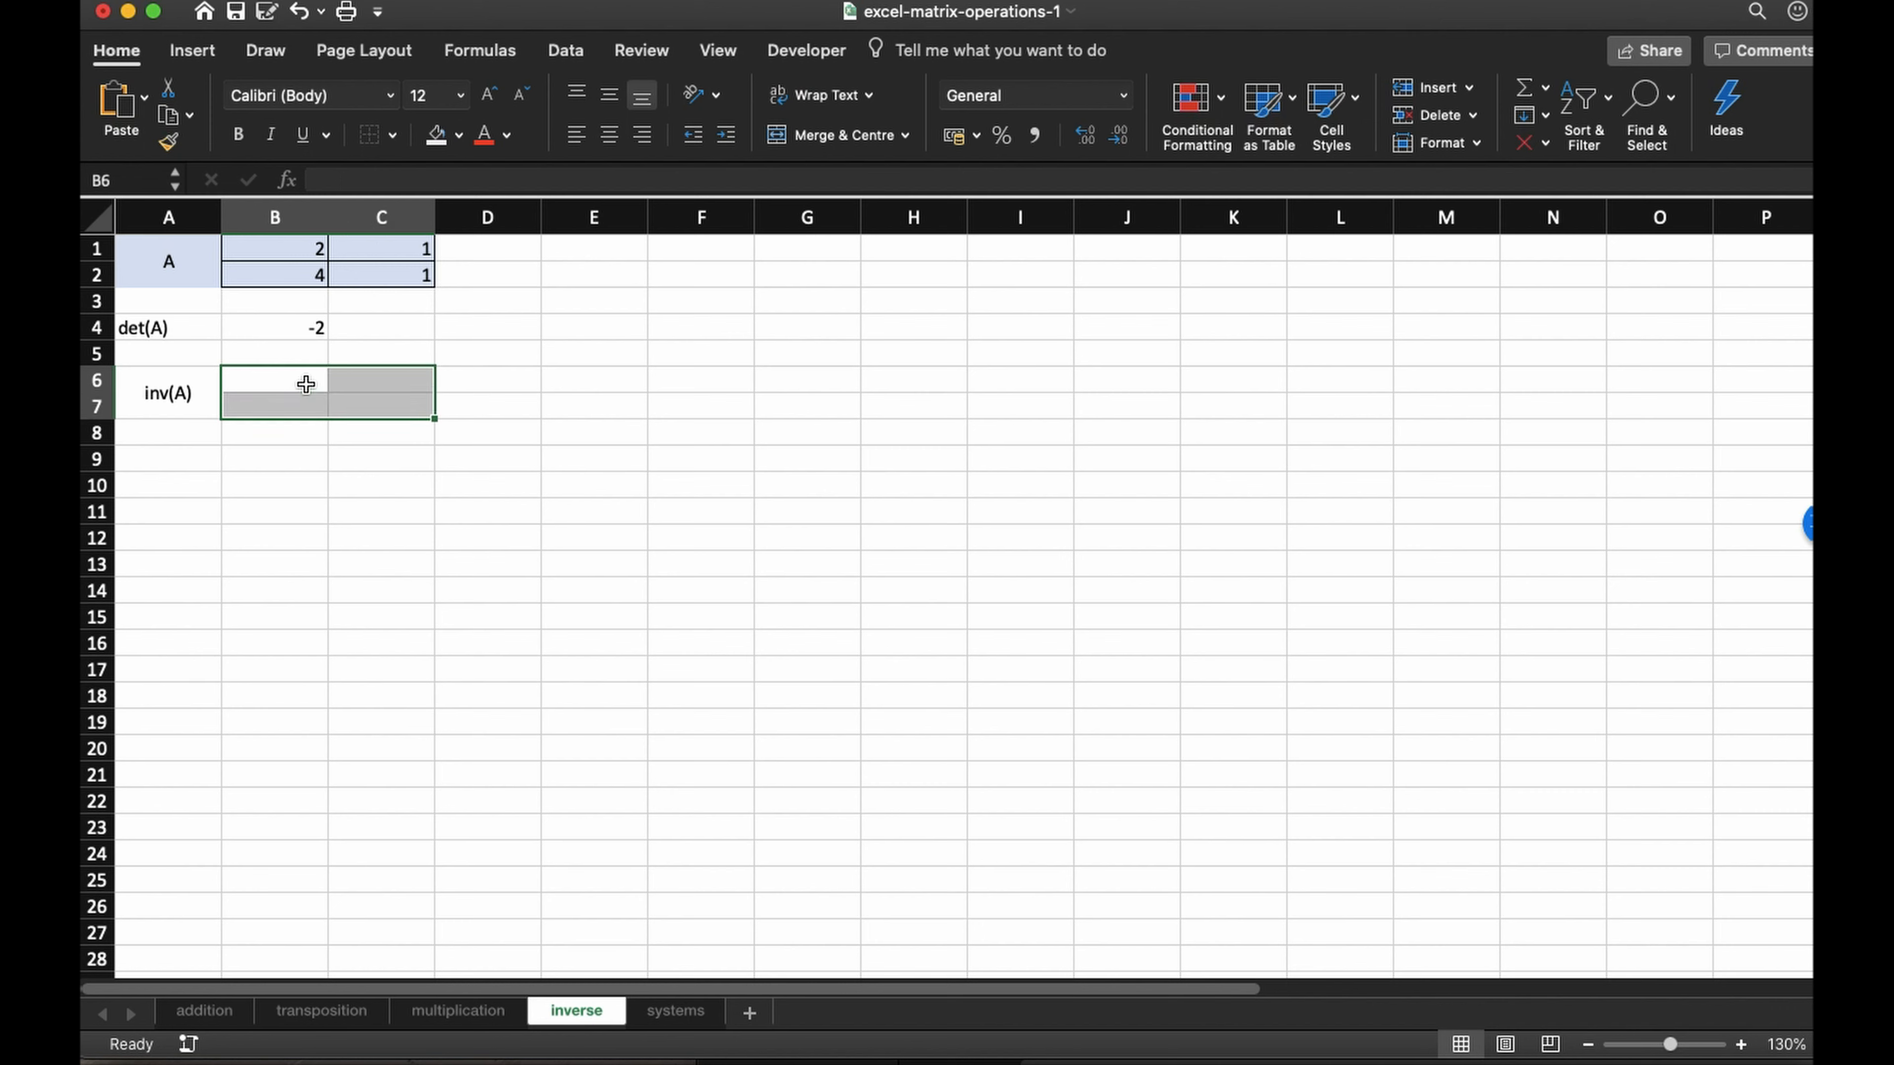
{"action": "type", "text": "=MIN"}
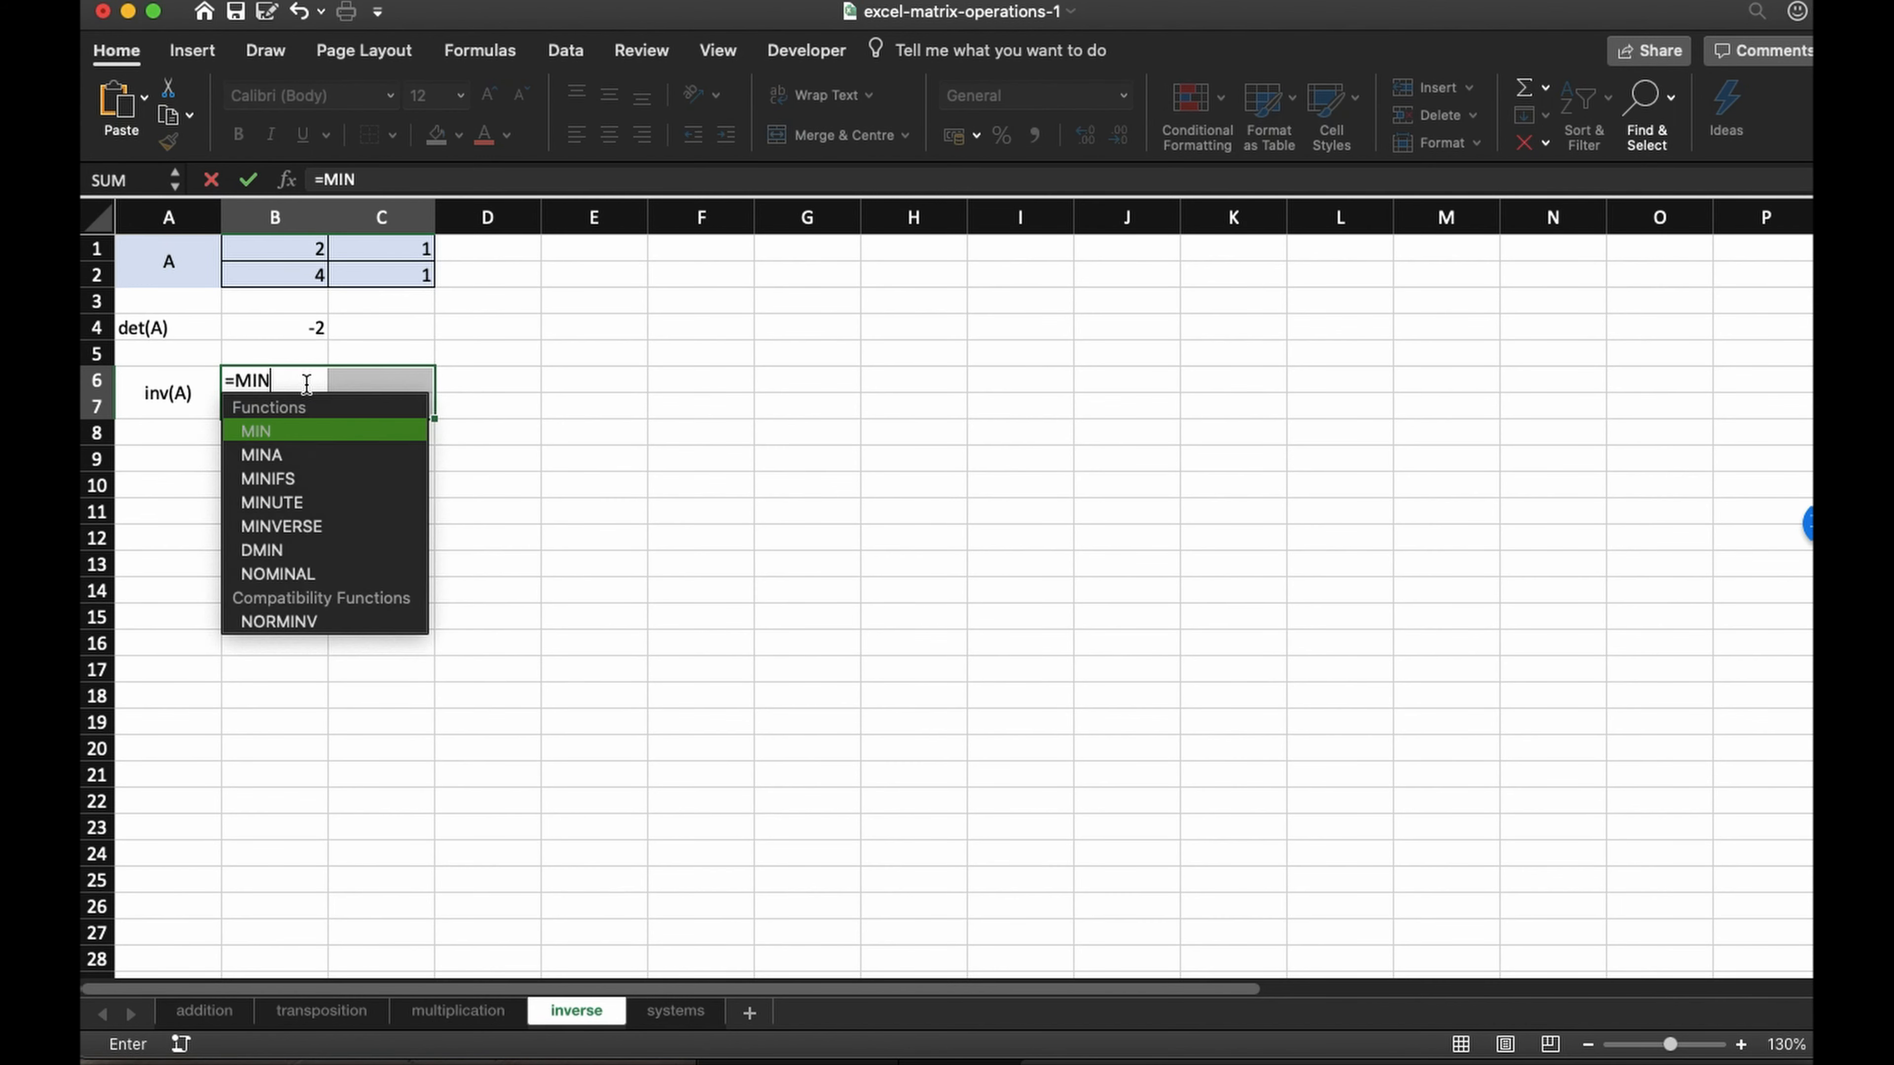
{"action": "type", "text": "V"}
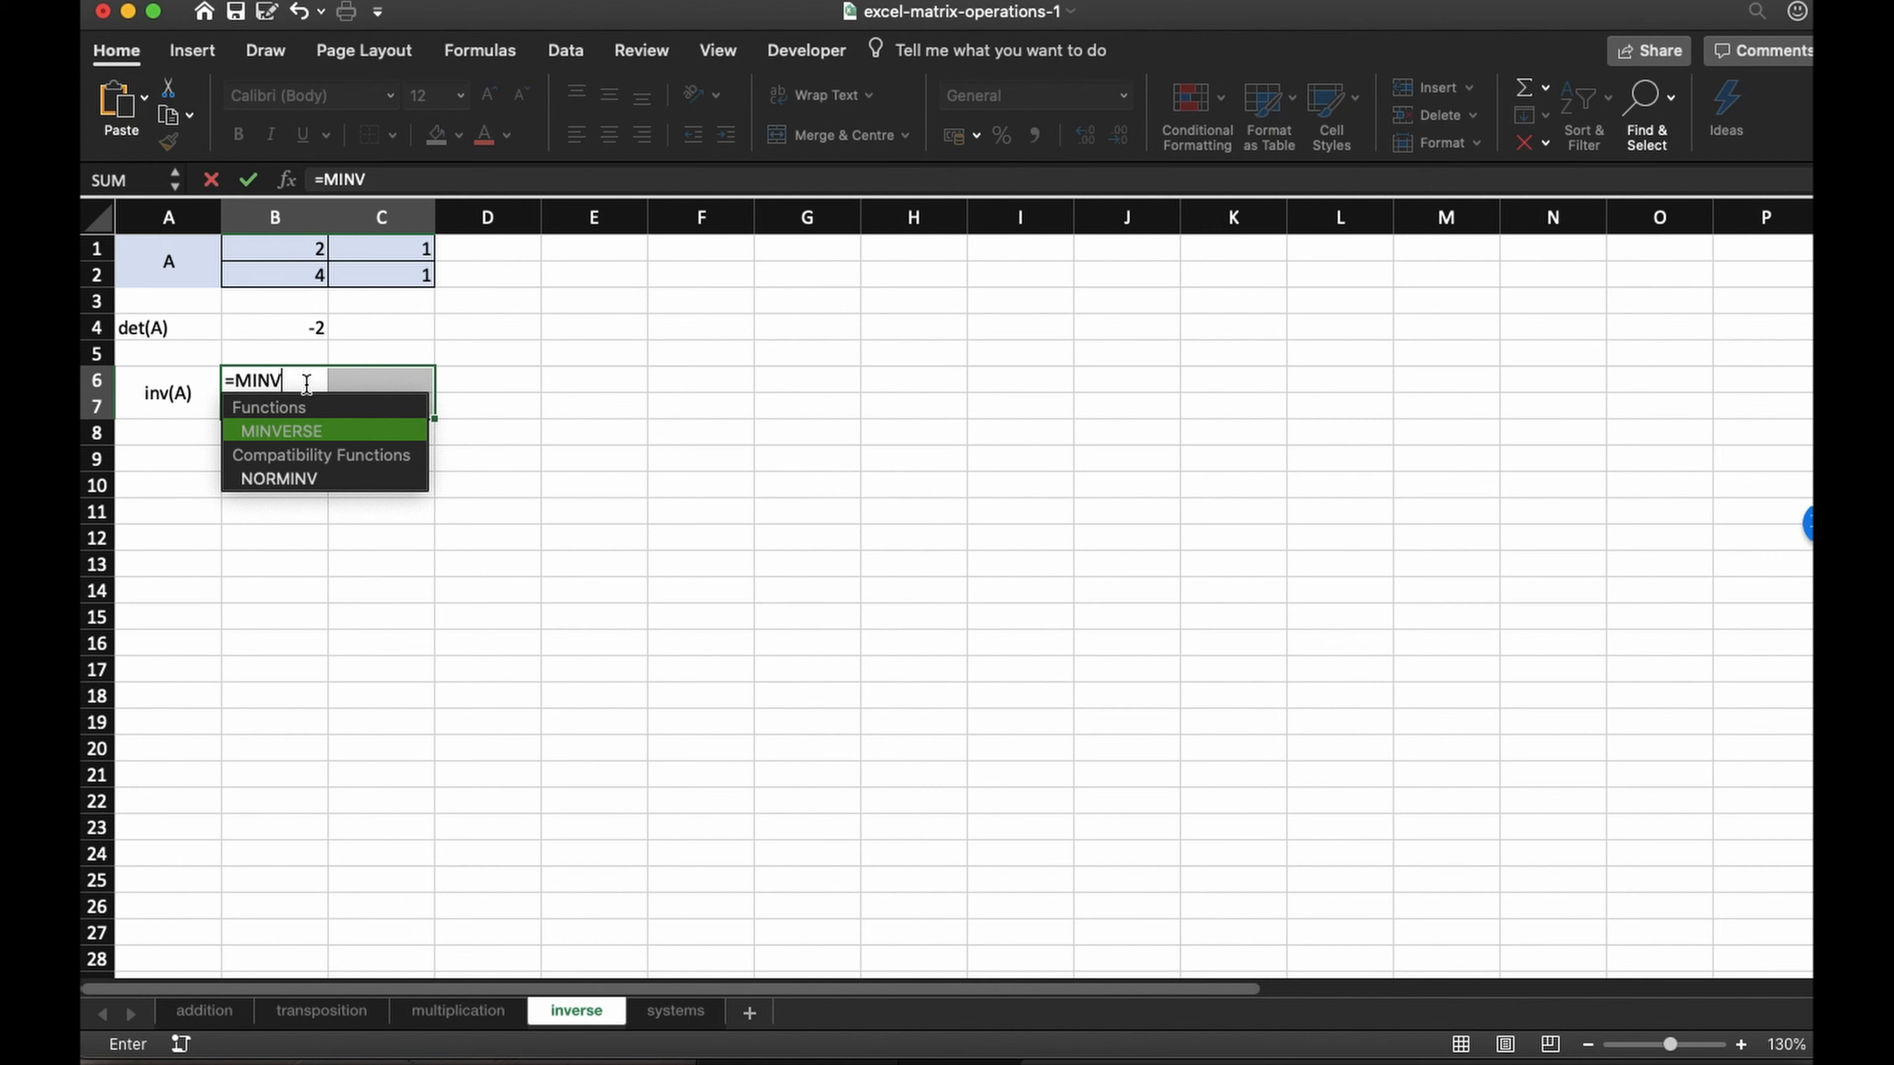
{"action": "type", "text": "ERSE("}
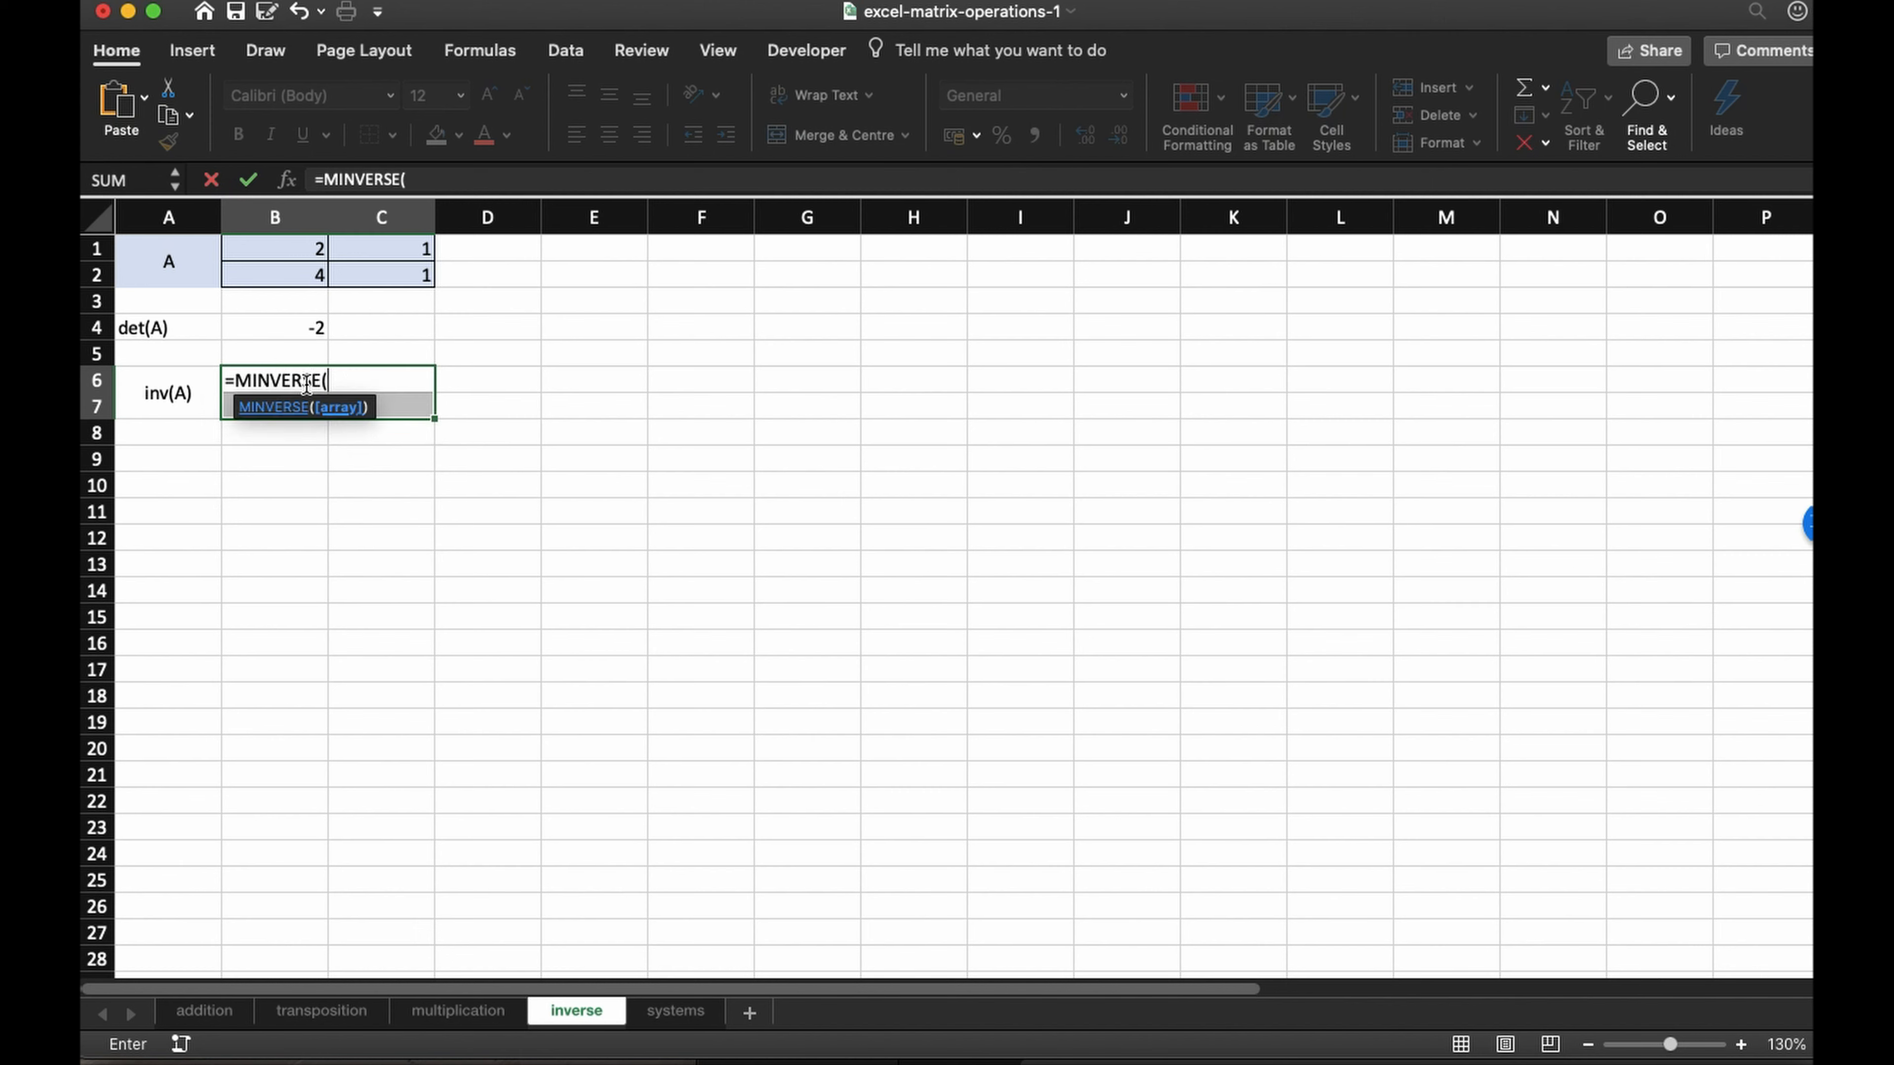